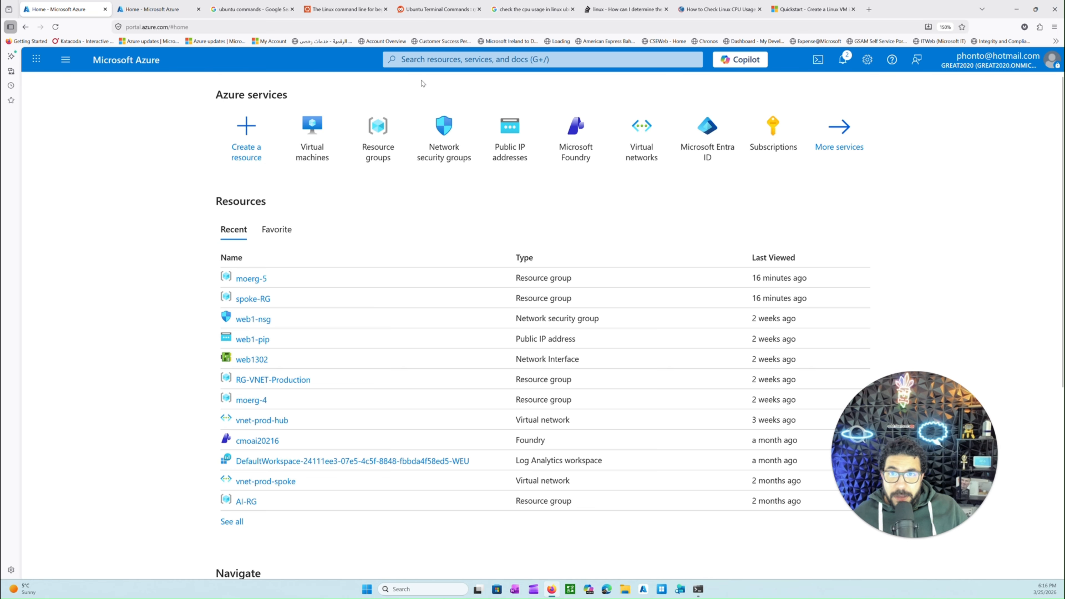
# Open the list of virtual networks and check the name and location of vnet-prod-hub
pyautogui.click(65, 59)
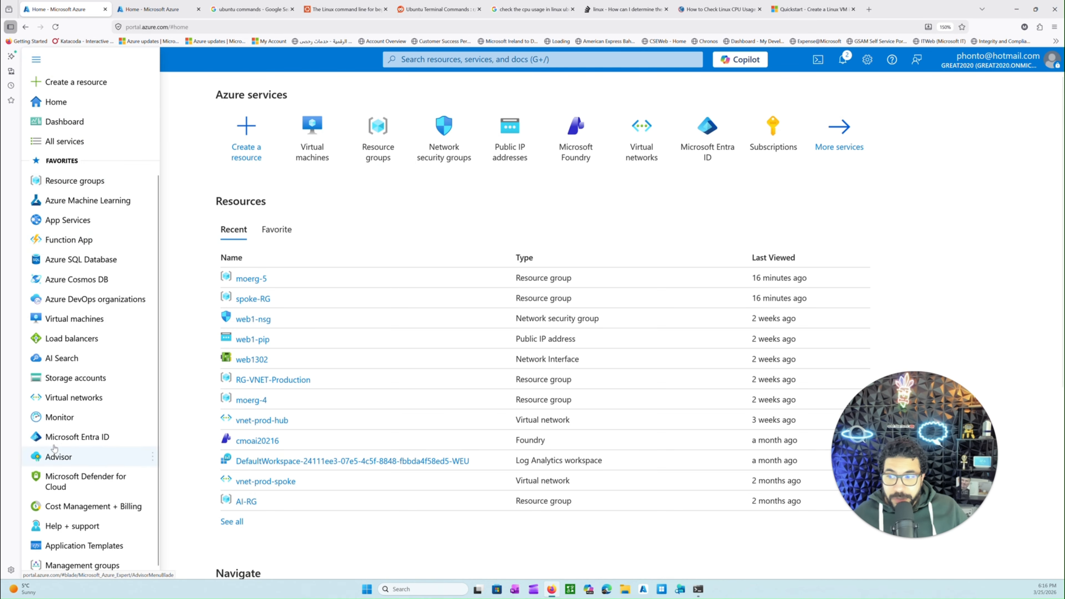
pyautogui.click(74, 397)
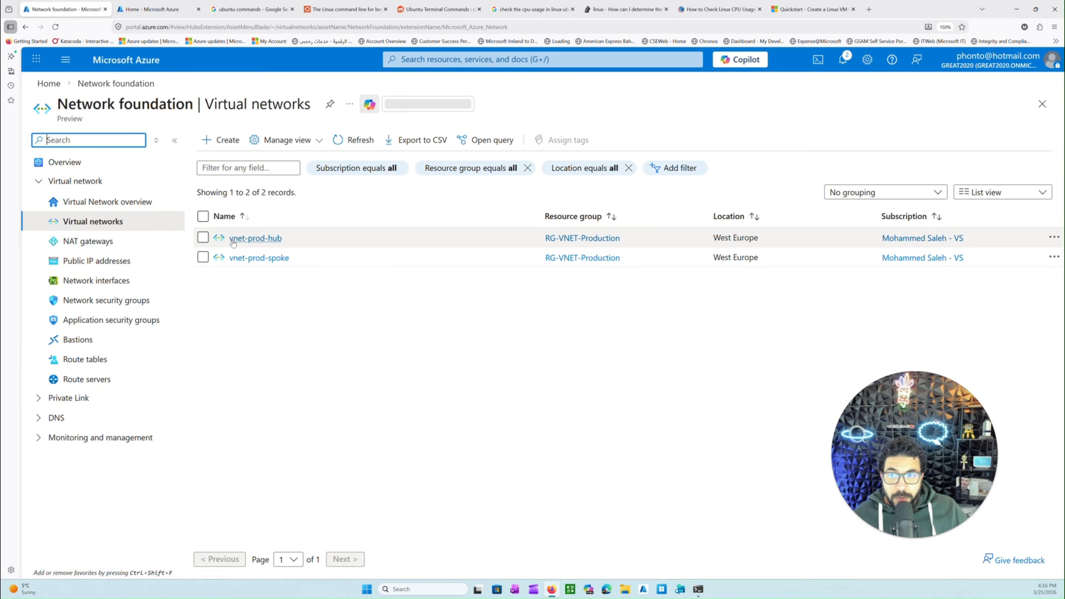
pyautogui.moveTo(289, 239); pyautogui.dragTo(237, 239)
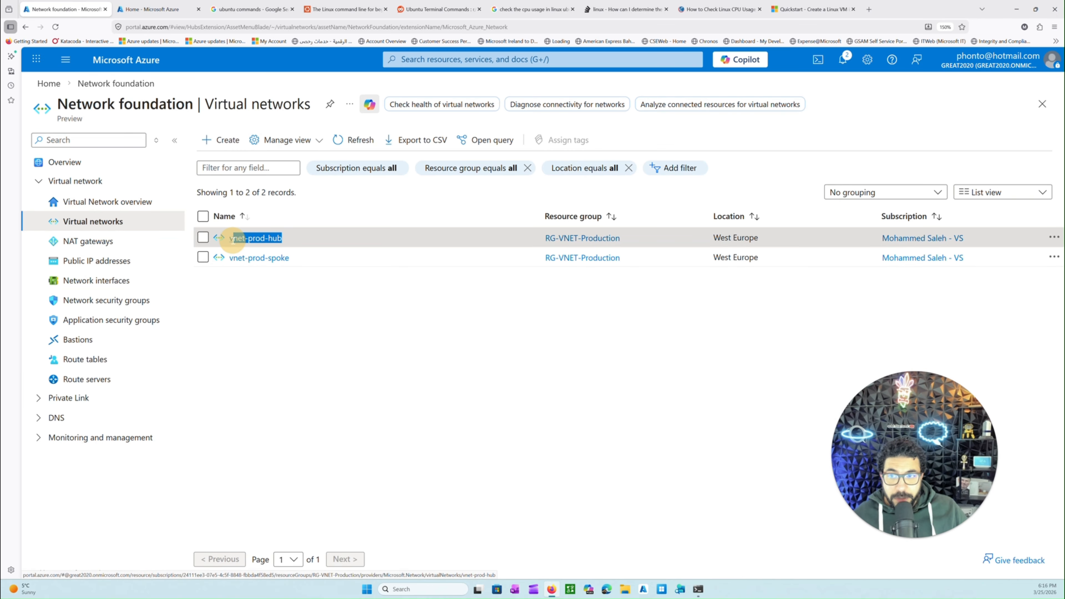
pyautogui.moveTo(758, 238); pyautogui.dragTo(714, 238)
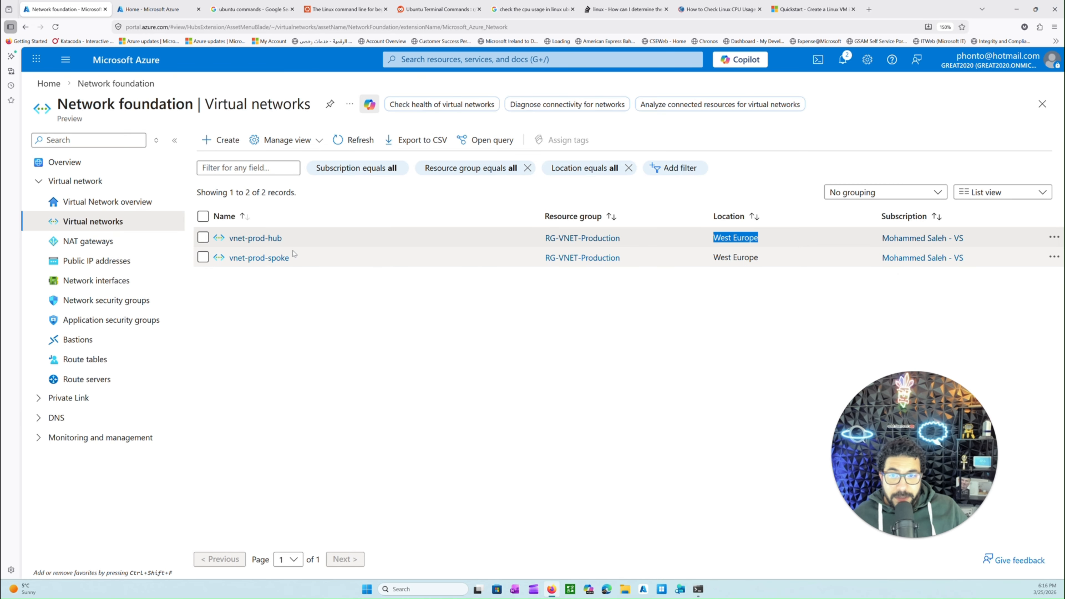
# Open the subnets of vnet-prod-hub and inspect the default subnet's available IPs and IPv4 range
pyautogui.click(251, 239)
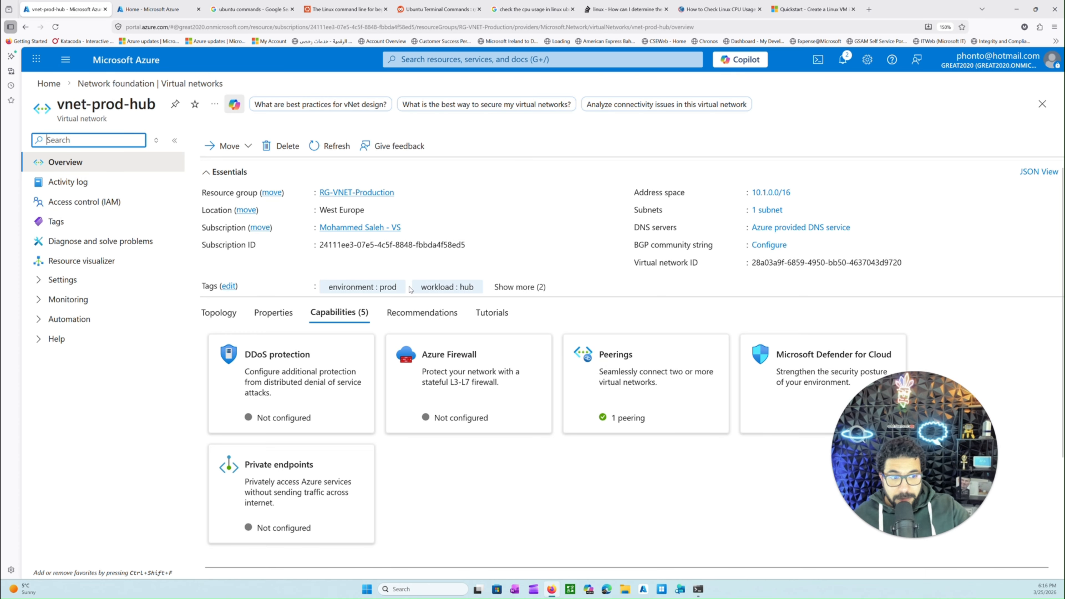
pyautogui.click(73, 285)
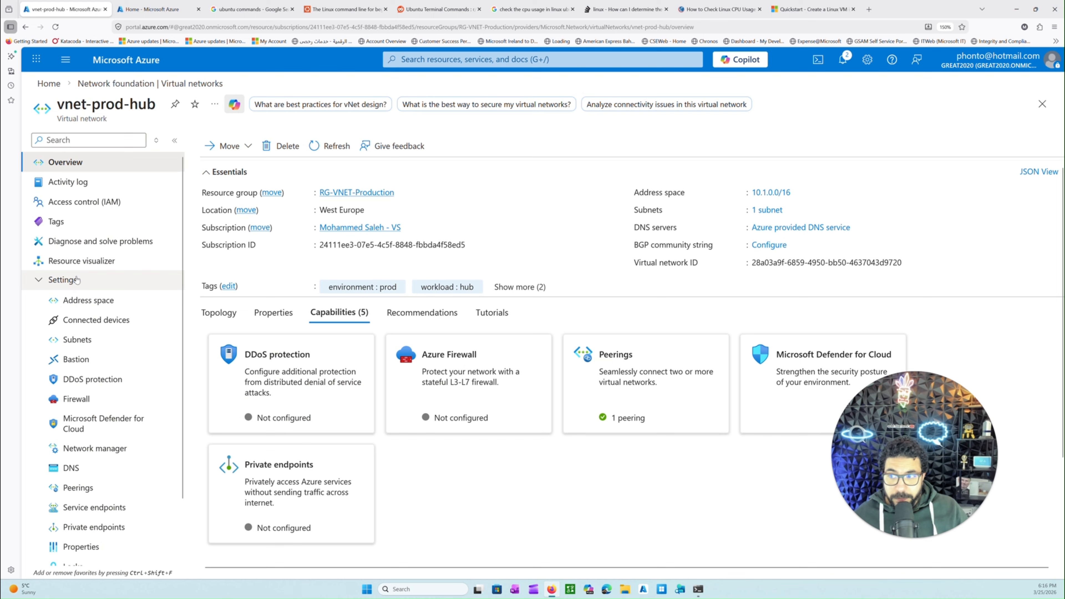
pyautogui.click(74, 343)
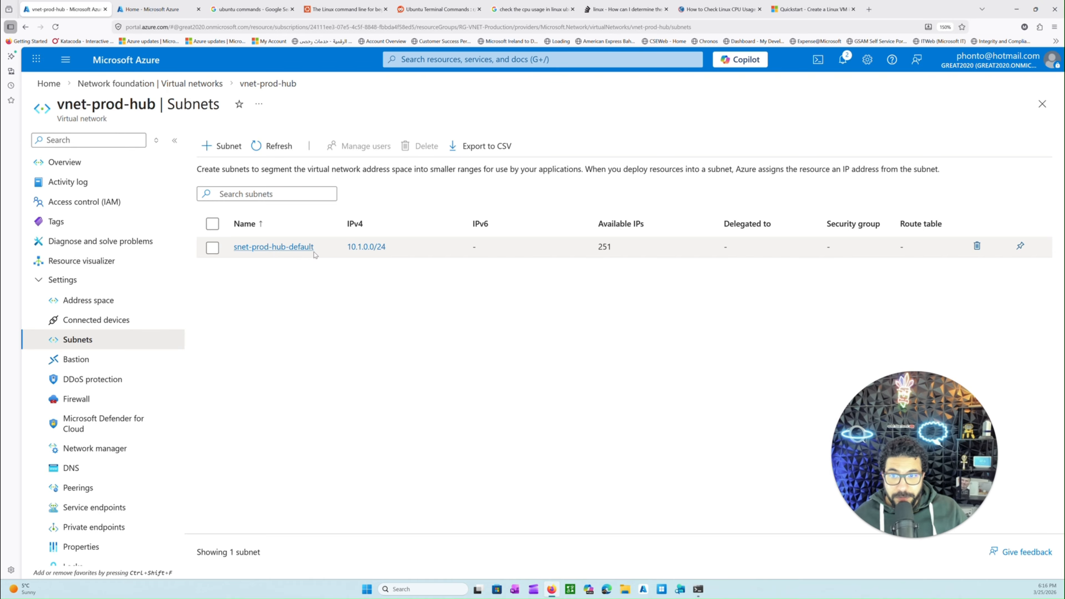
pyautogui.doubleClick(604, 246)
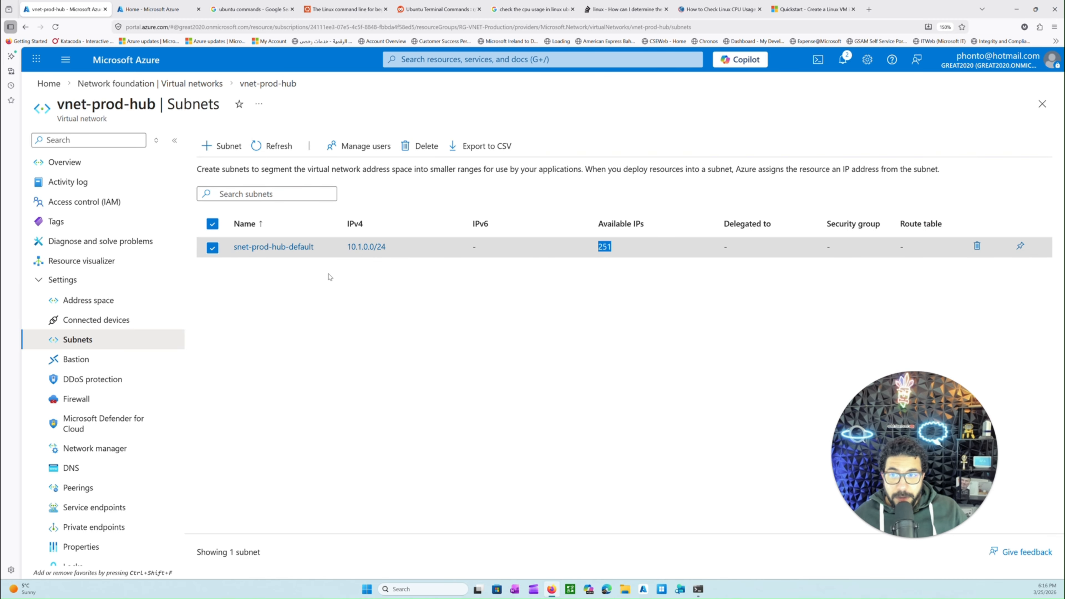
pyautogui.moveTo(348, 248); pyautogui.dragTo(387, 246)
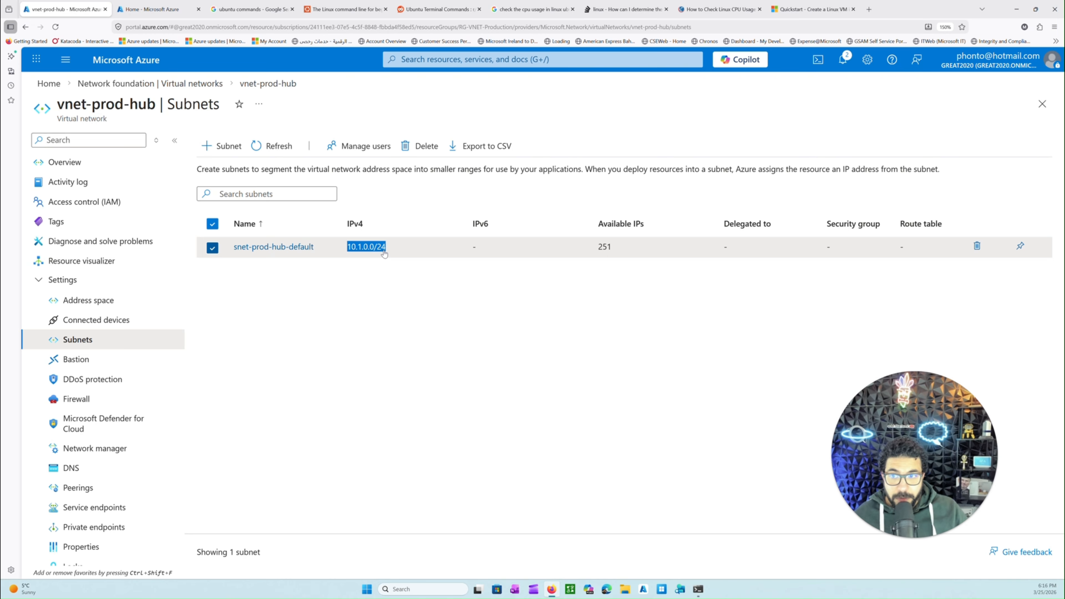
# Return to the portal home and list all services in the Compute category
pyautogui.click(132, 71)
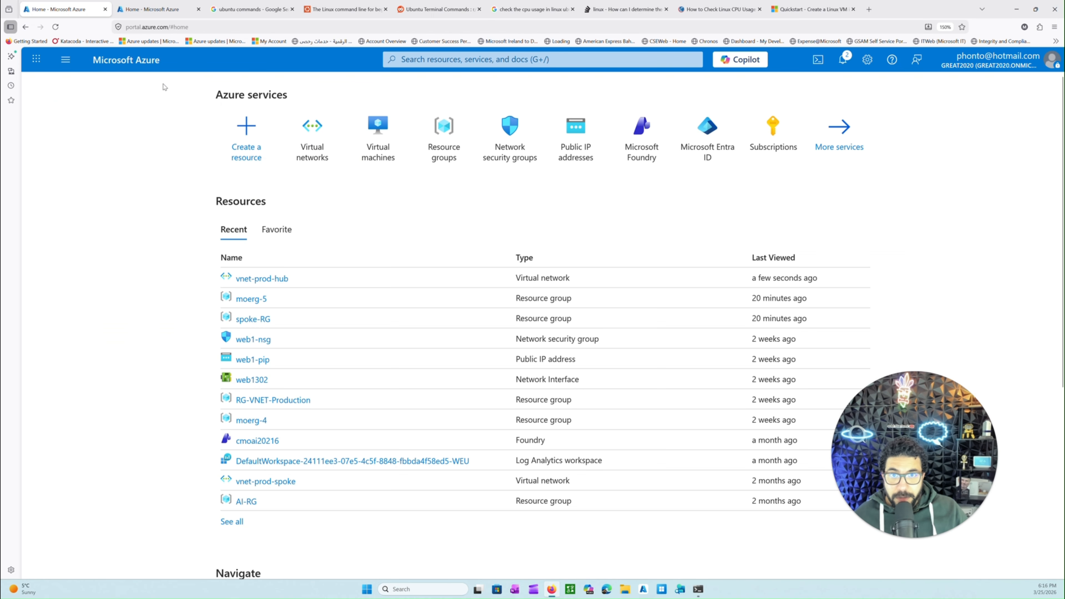
pyautogui.click(66, 60)
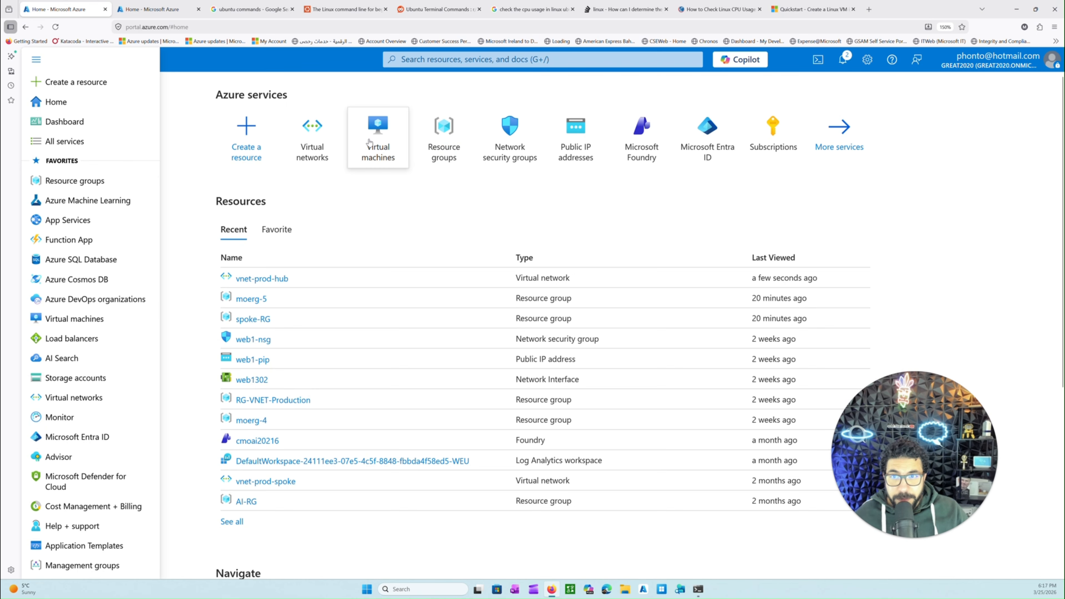
pyautogui.moveTo(372, 138)
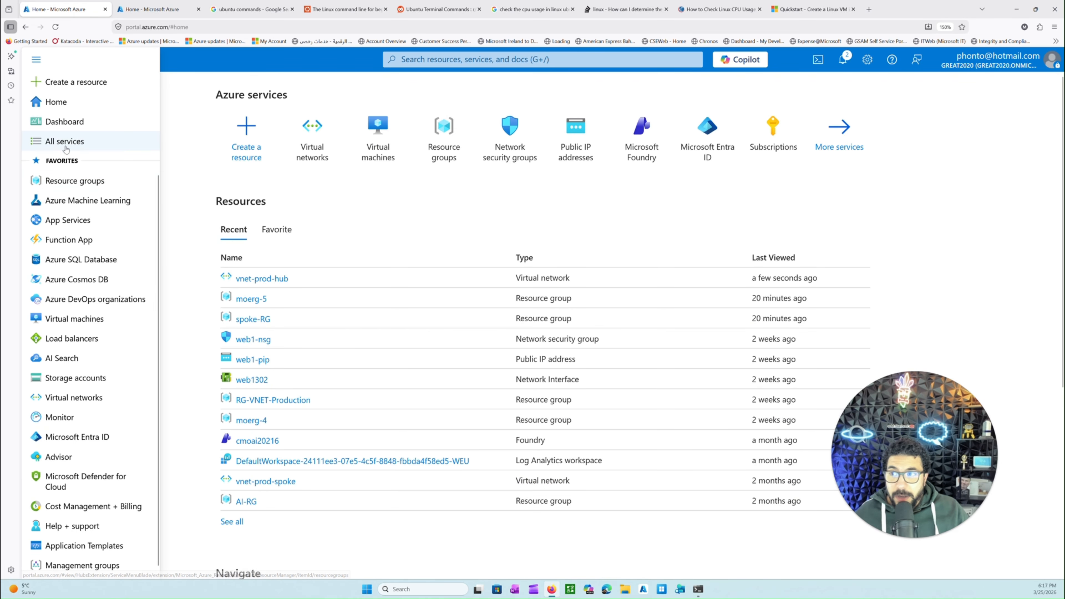
pyautogui.click(64, 142)
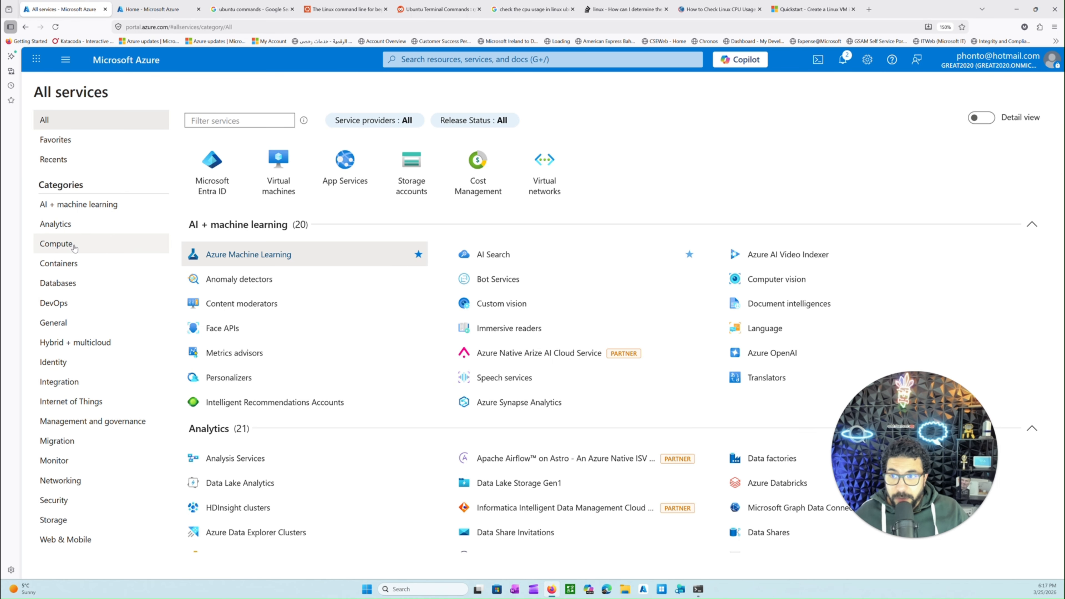
pyautogui.click(73, 247)
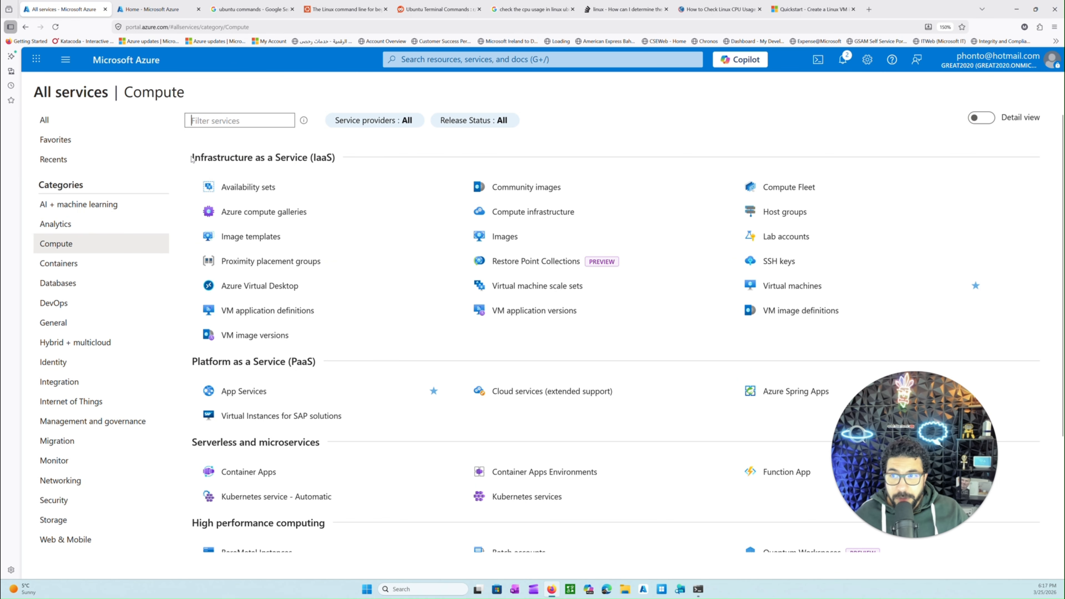
# Examine the Compute services grouped under Infrastructure as a Service, Platform as a Service, serverless, high performance computing and hybrid cloud
pyautogui.moveTo(192, 158); pyautogui.dragTo(345, 158)
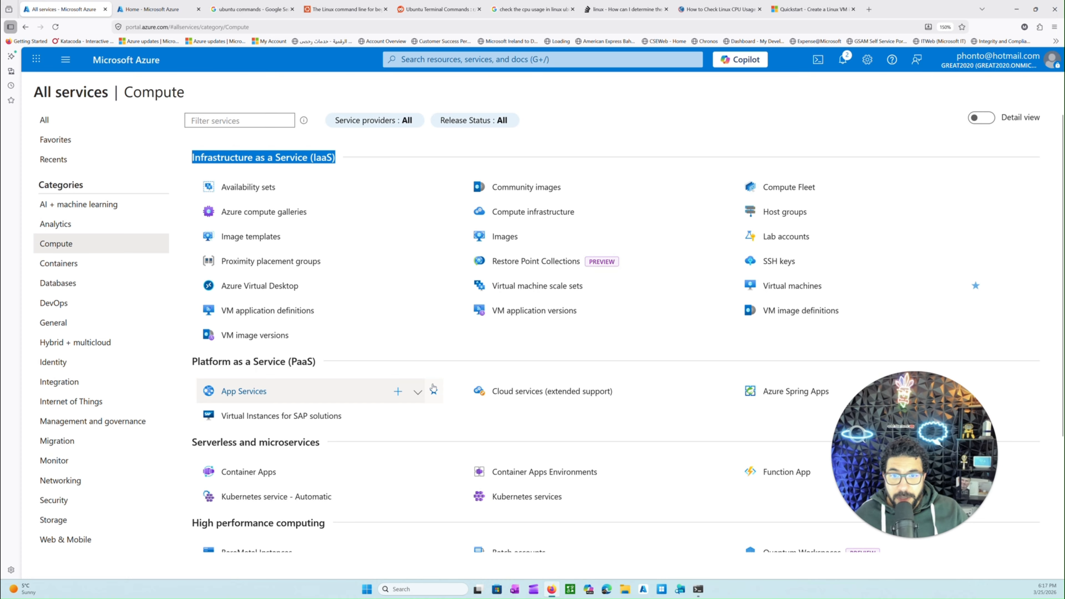
pyautogui.click(434, 389)
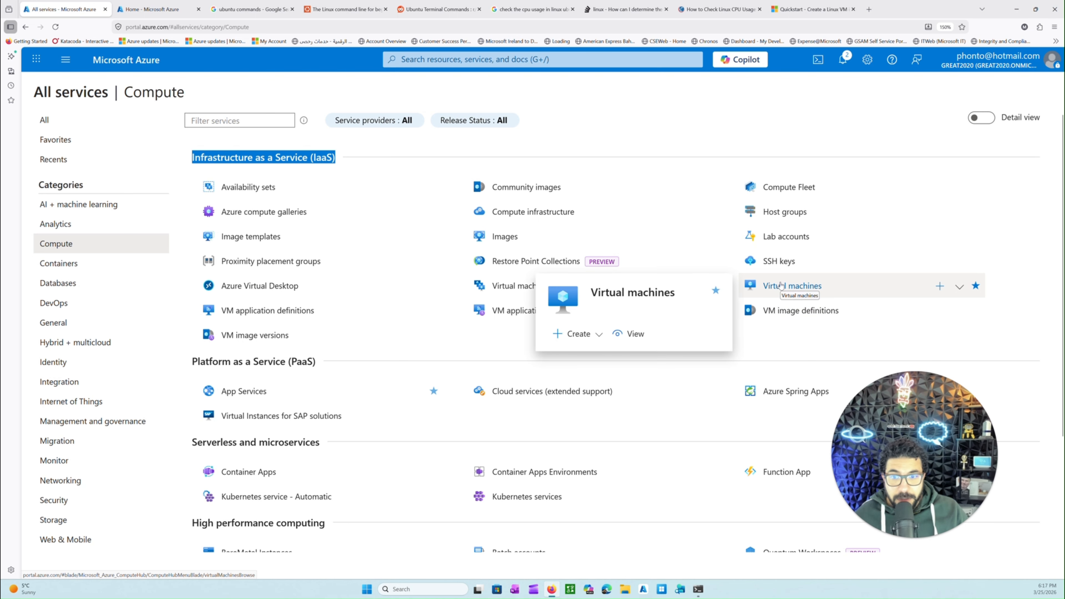
pyautogui.scroll(-3, 780, 287)
pyautogui.moveTo(314, 236); pyautogui.dragTo(205, 236)
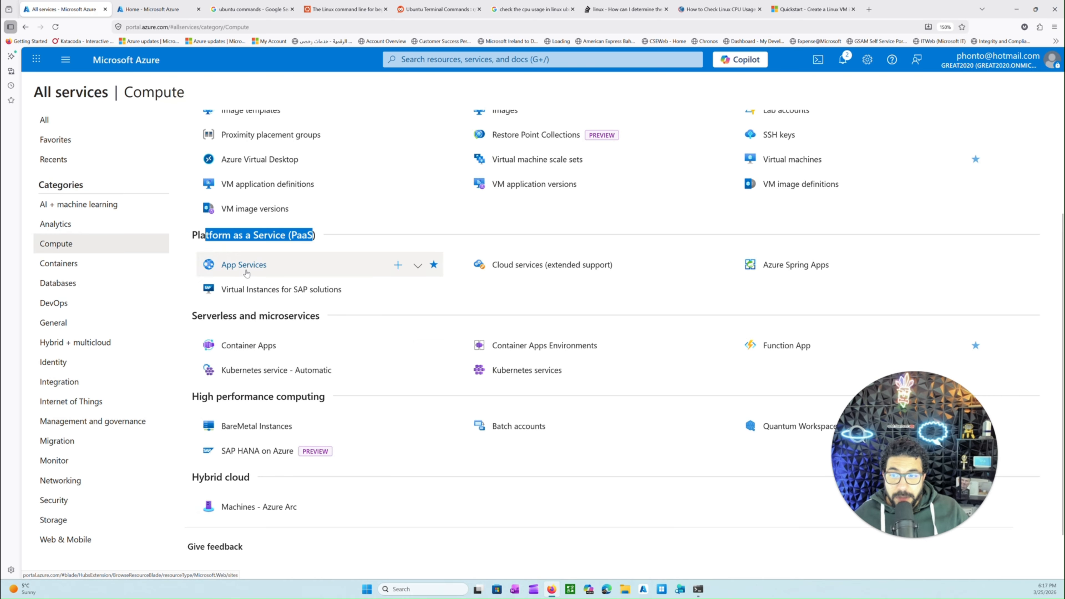
pyautogui.moveTo(251, 277)
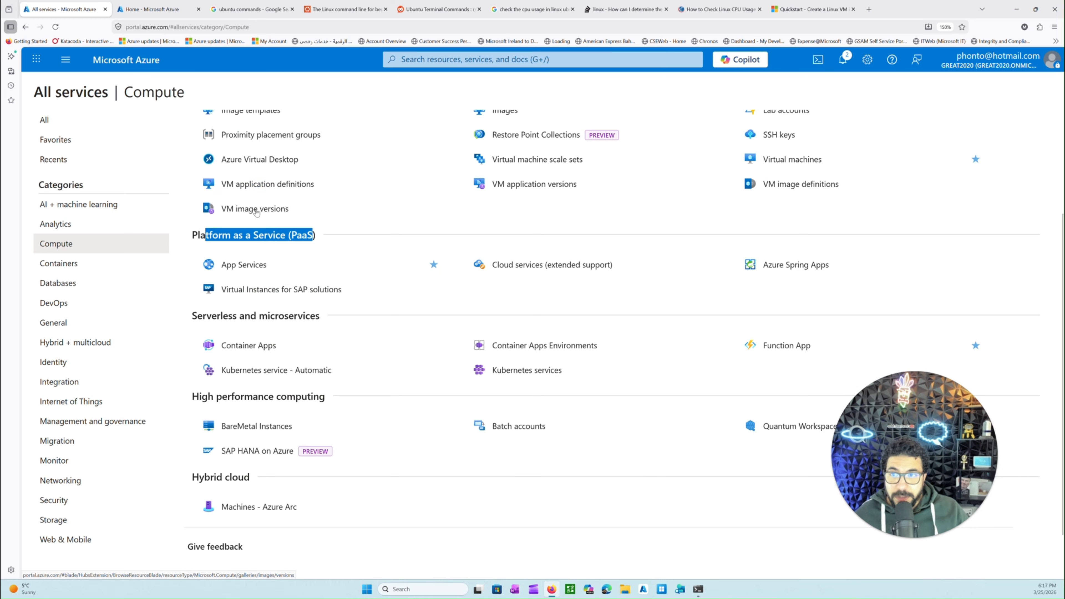
pyautogui.scroll(-1, 306, 310)
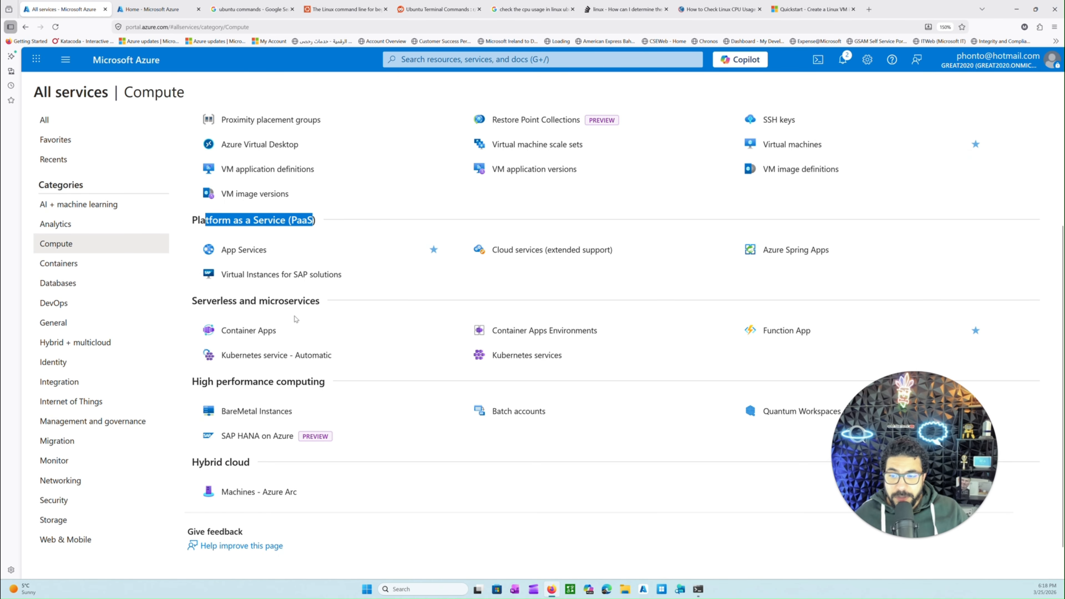
pyautogui.scroll(3, 295, 319)
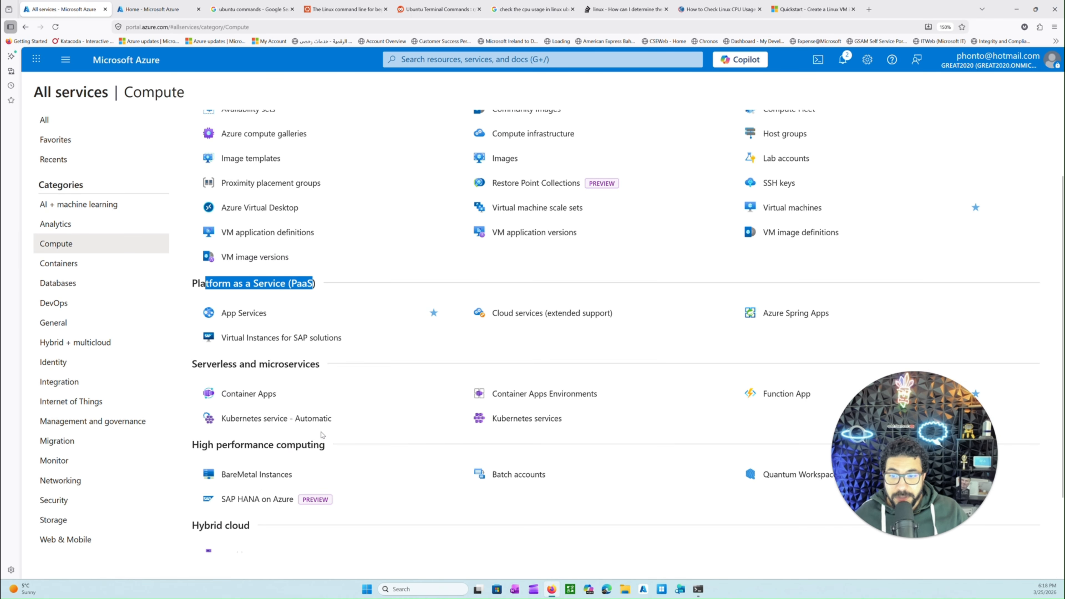
pyautogui.scroll(2, 355, 434)
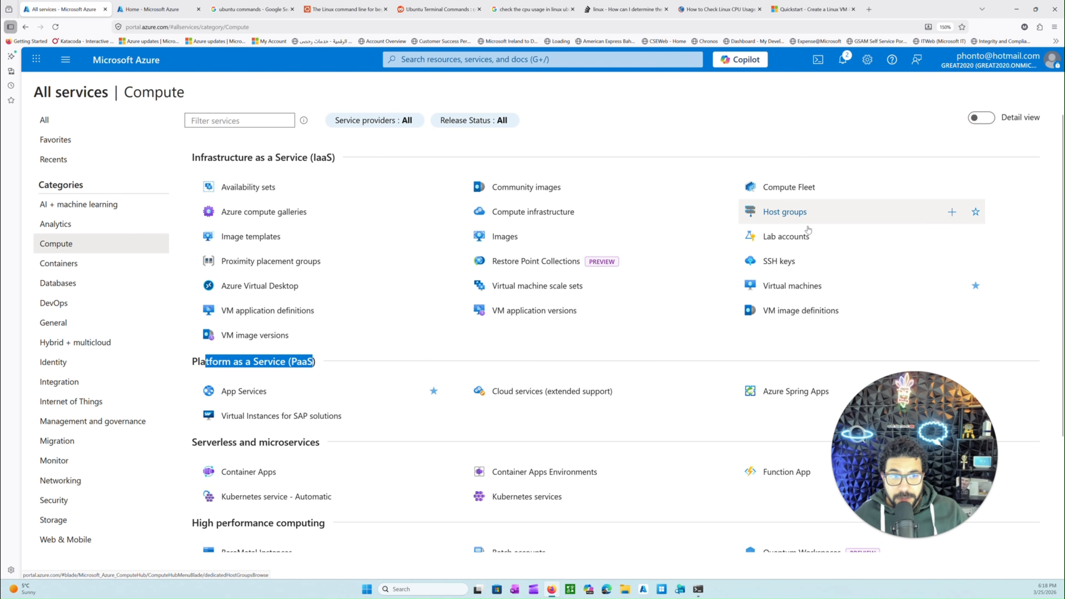
# Open the Virtual machines service and start creating a new virtual machine
pyautogui.click(761, 289)
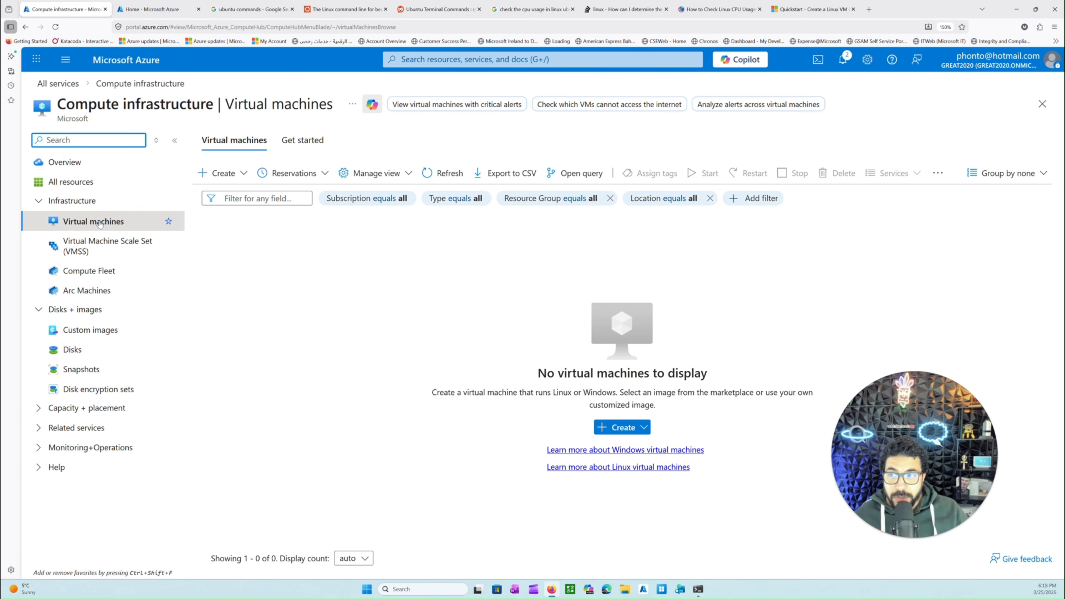
pyautogui.click(235, 180)
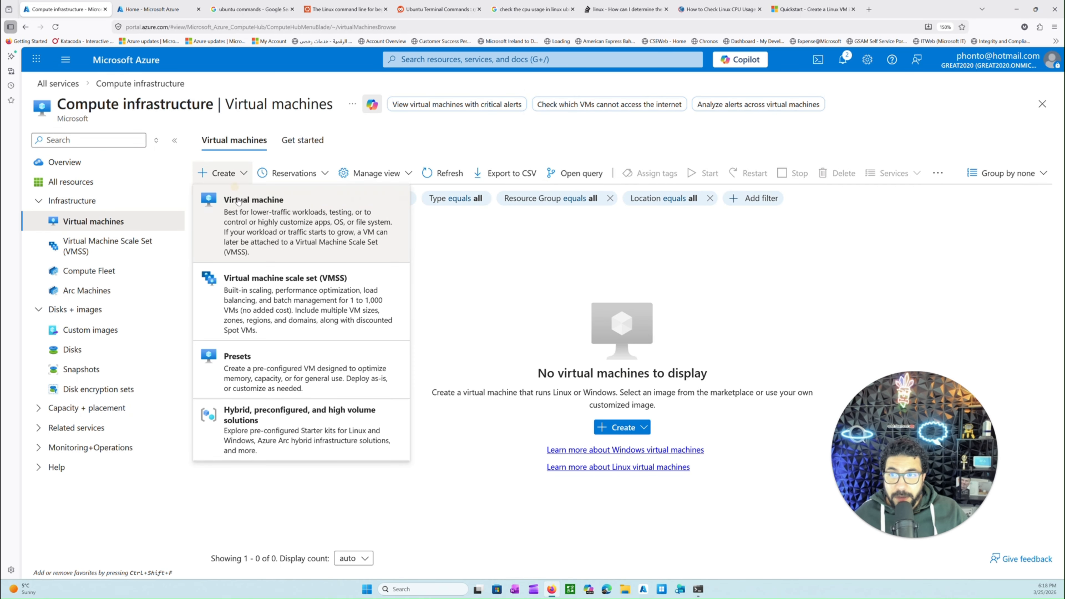
pyautogui.click(277, 203)
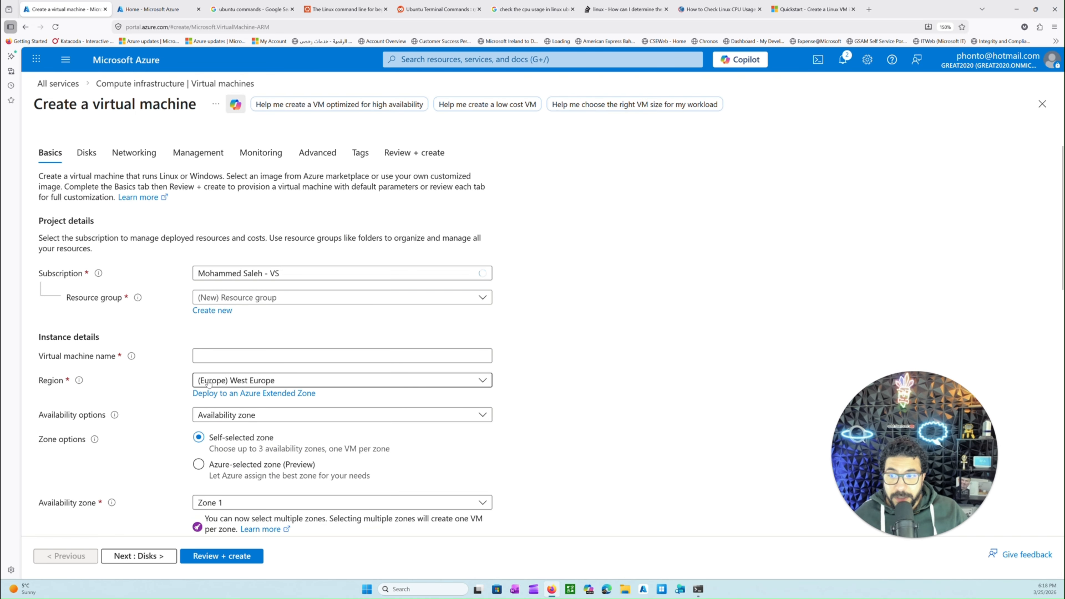
# Try moerg-4 and moerg-5 as the resource group of the new virtual machine
pyautogui.click(260, 298)
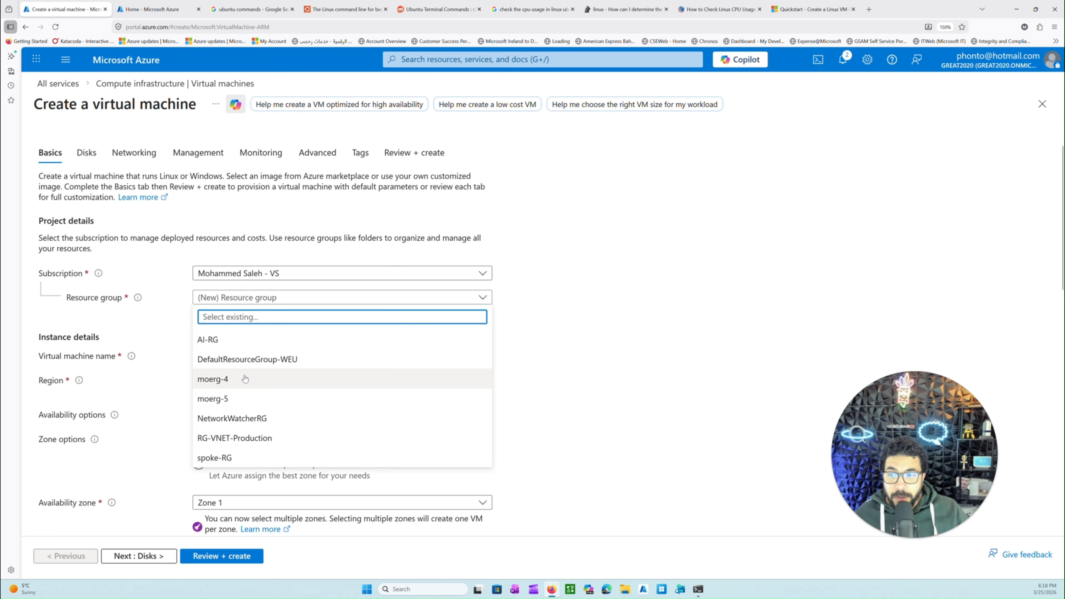
pyautogui.click(214, 379)
pyautogui.moveTo(58, 273); pyautogui.dragTo(118, 307)
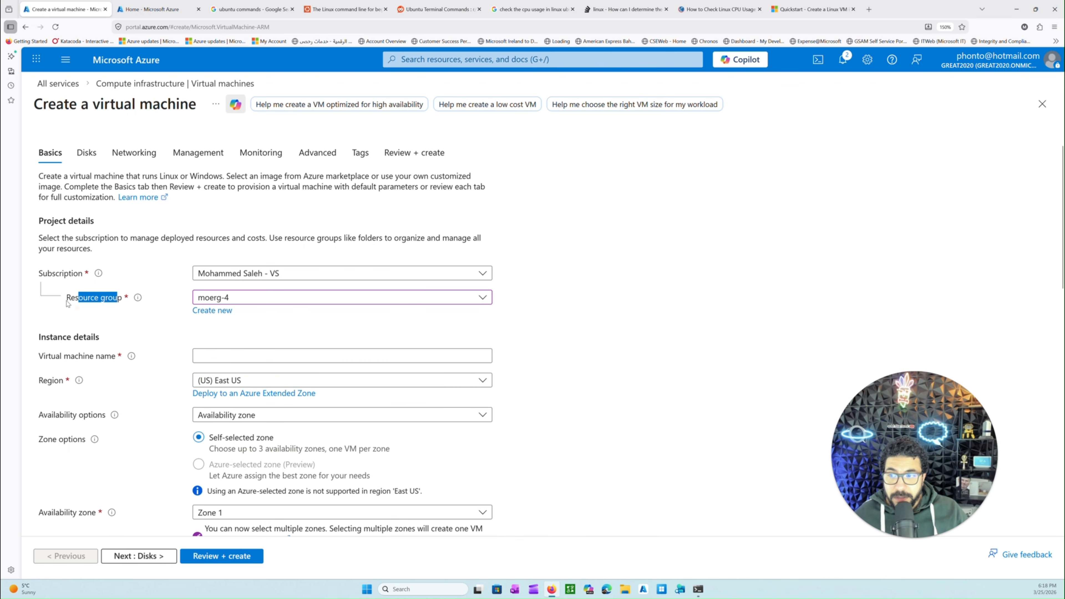
pyautogui.moveTo(52, 273); pyautogui.dragTo(108, 299)
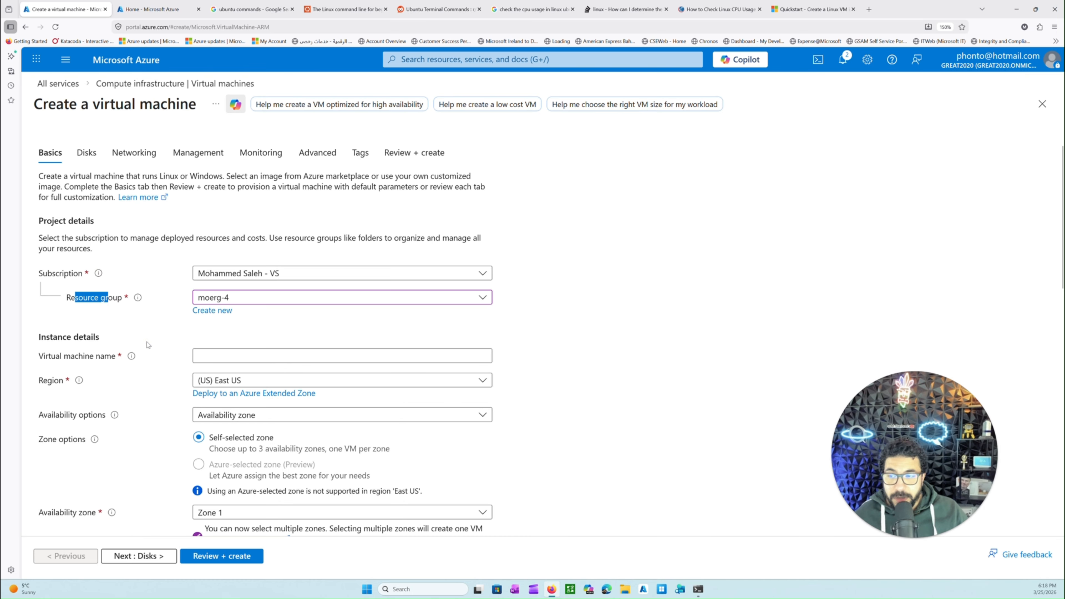
pyautogui.click(252, 302)
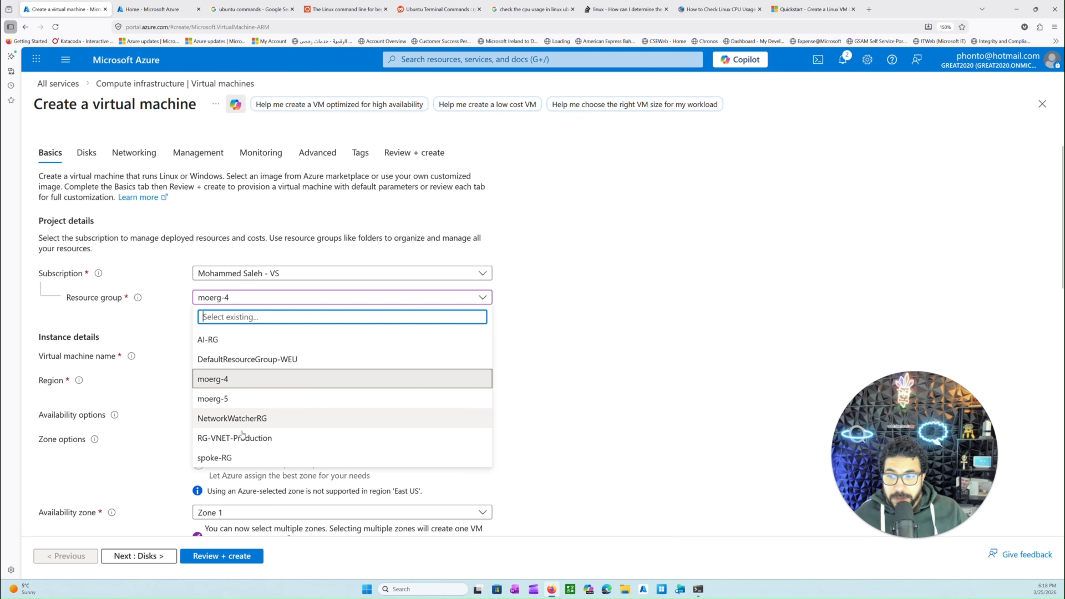
pyautogui.click(233, 400)
# Switch the resource group to RG-VNET-Production and back to moerg-4 to compare the region, leaving the region list without choosing another
pyautogui.click(250, 298)
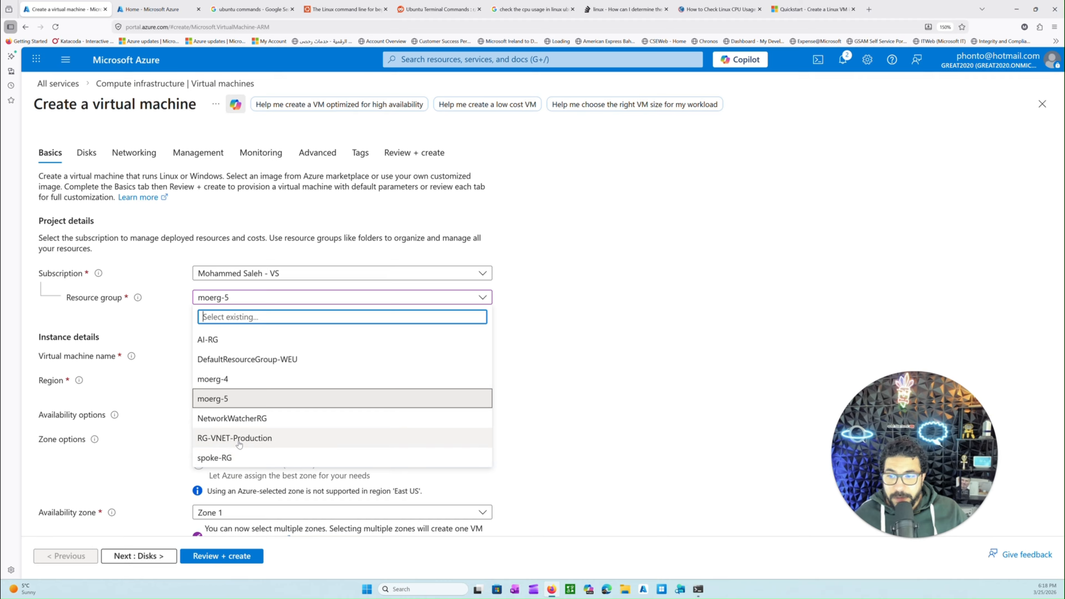
pyautogui.click(235, 438)
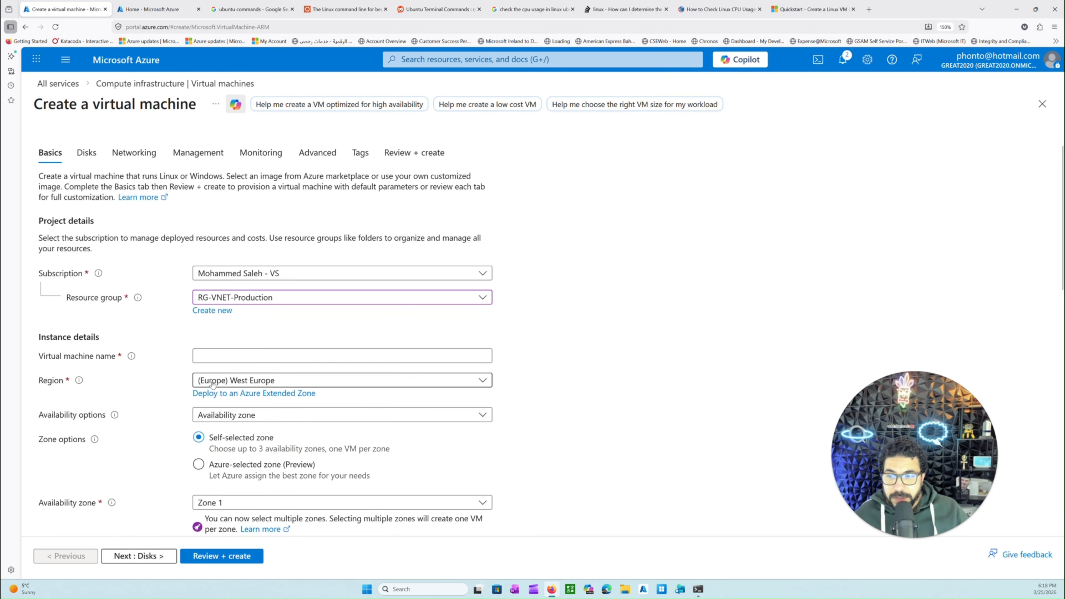
pyautogui.click(250, 306)
pyautogui.click(226, 378)
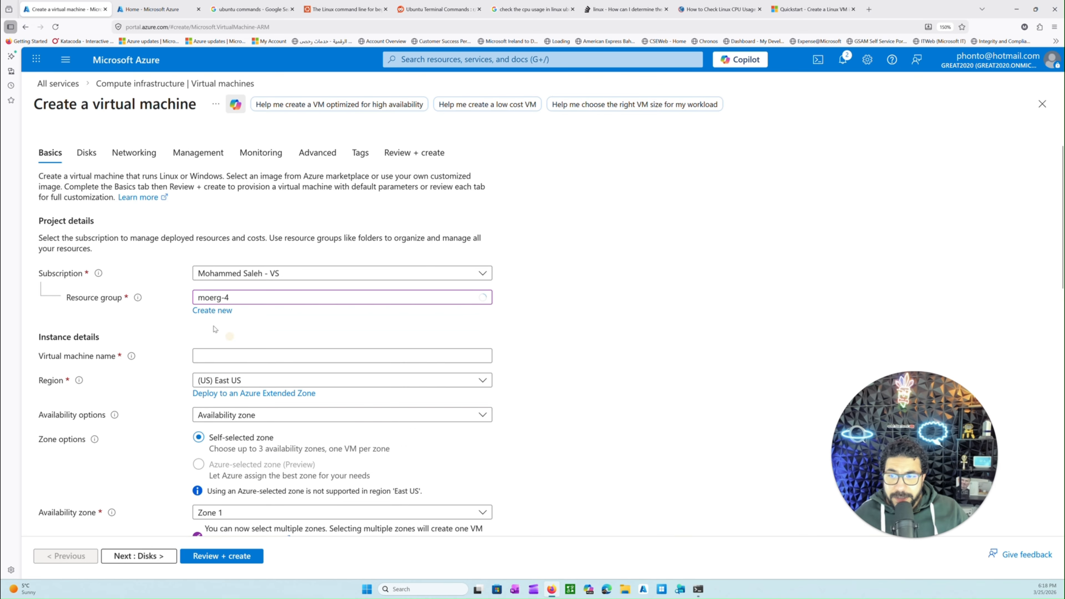
pyautogui.click(239, 413)
pyautogui.click(238, 382)
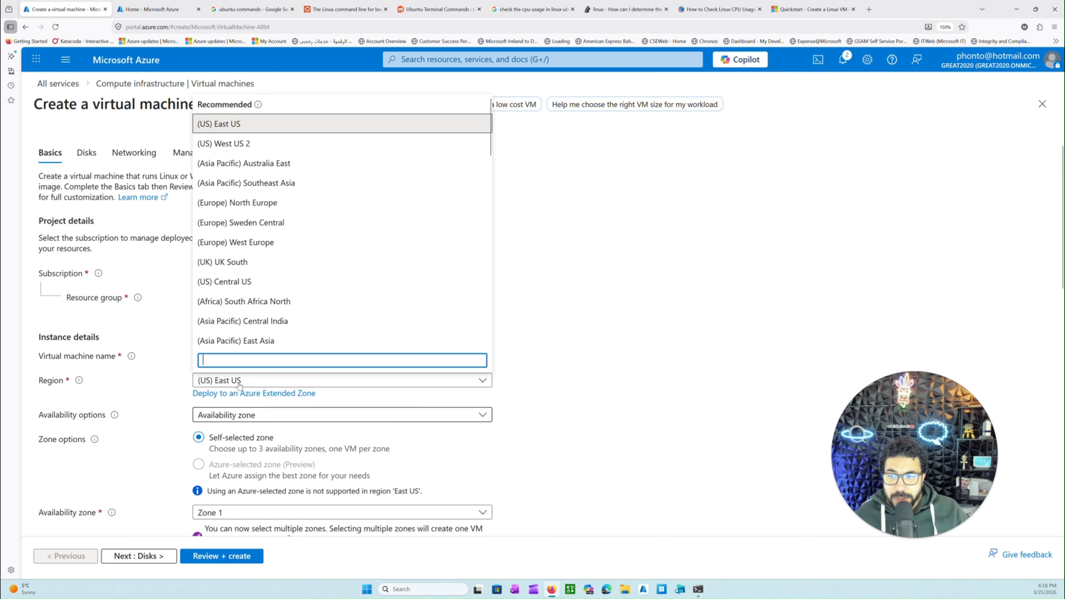
pyautogui.click(173, 385)
# Choose RG-VNET-Production as the resource group and name the virtual machine linux1
pyautogui.click(247, 298)
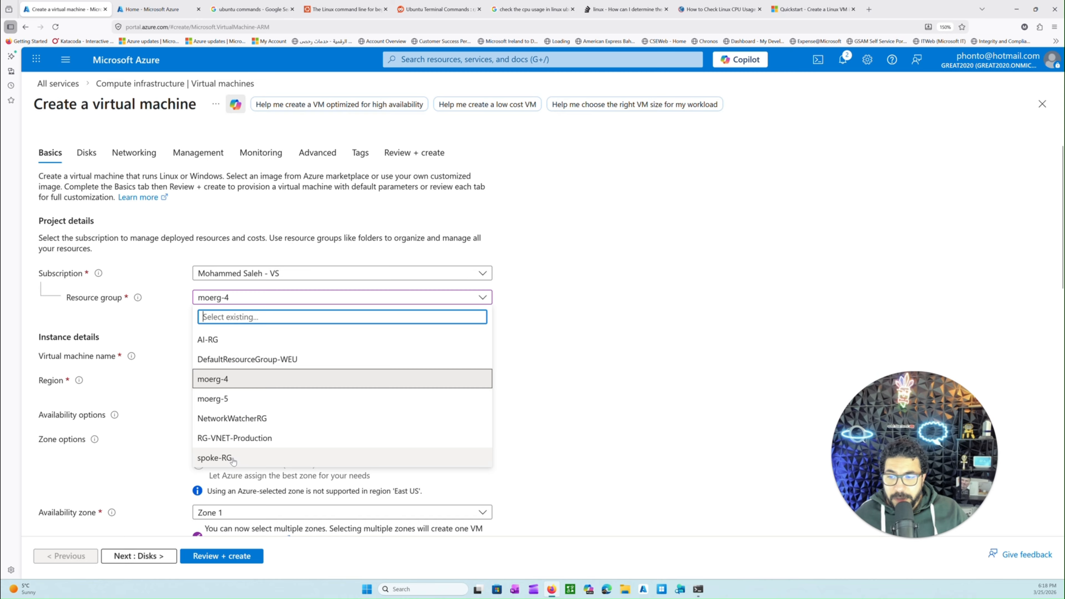
pyautogui.click(253, 438)
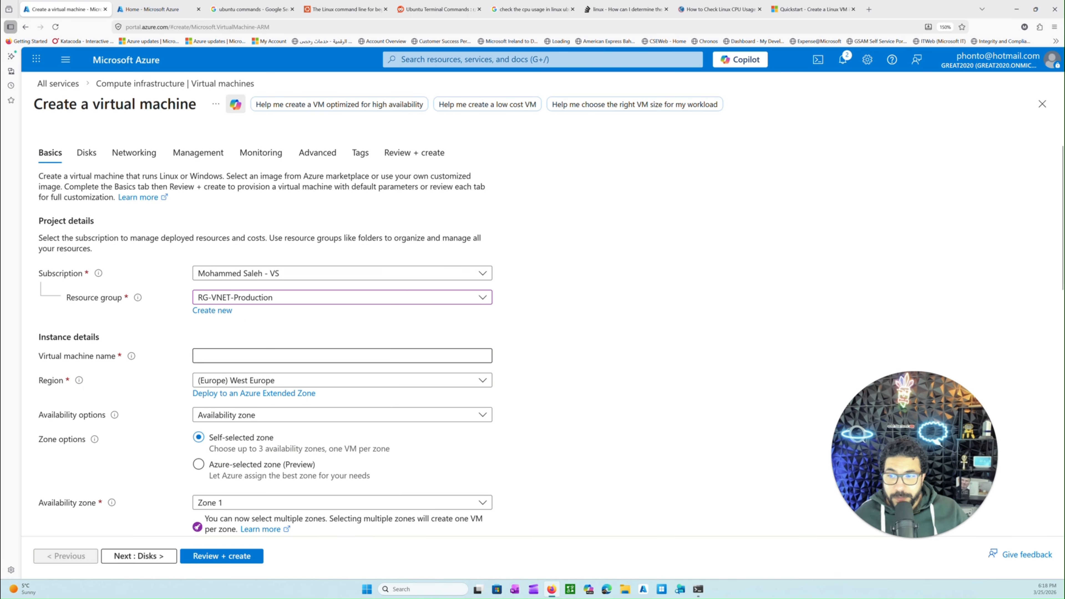
pyautogui.click(251, 353)
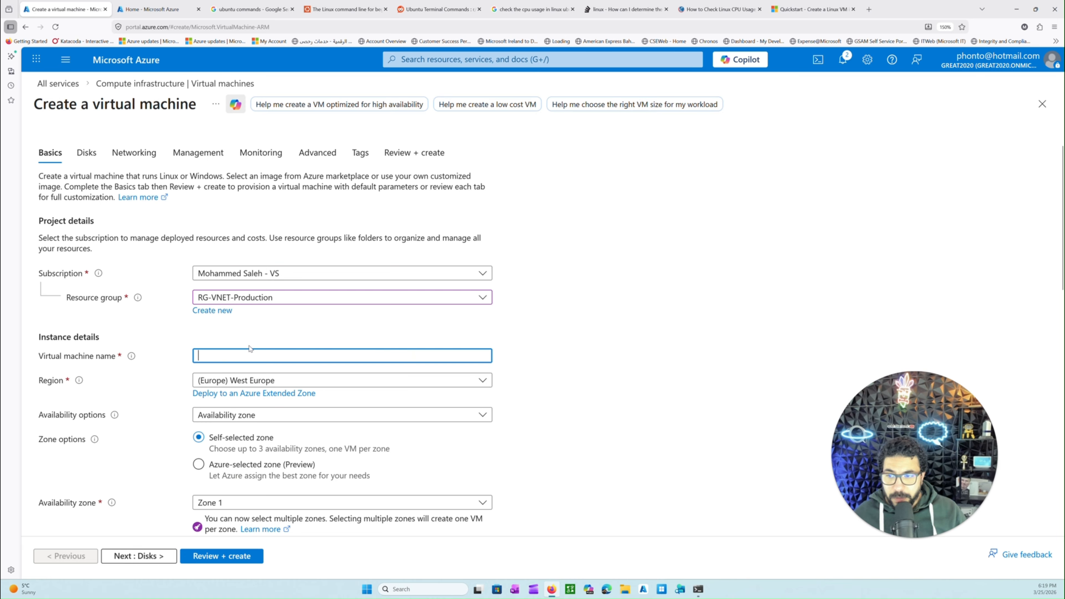
pyautogui.write('lin')
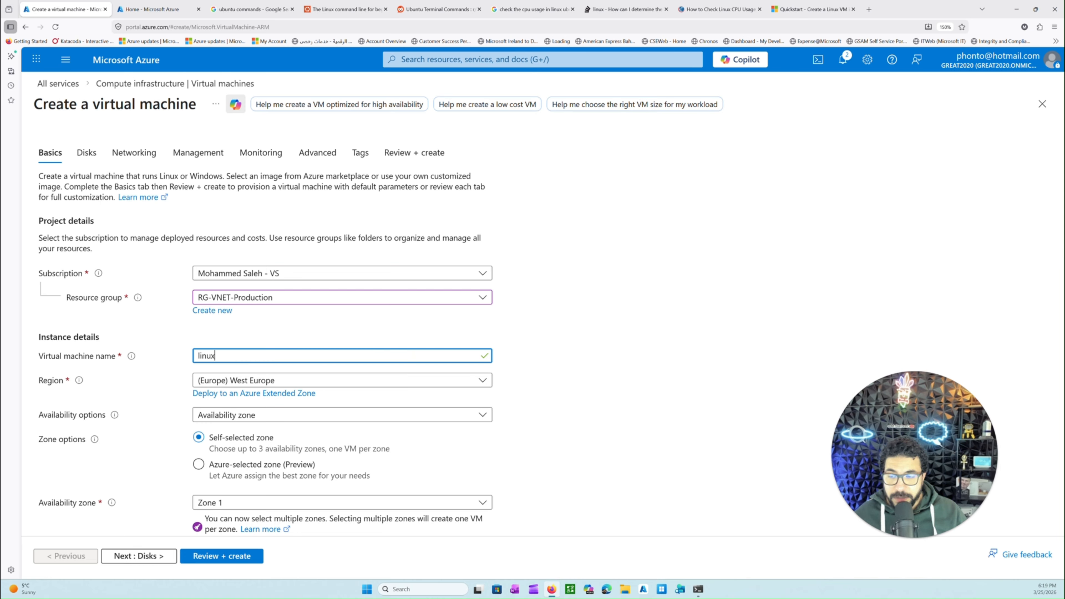
pyautogui.write('ux1')
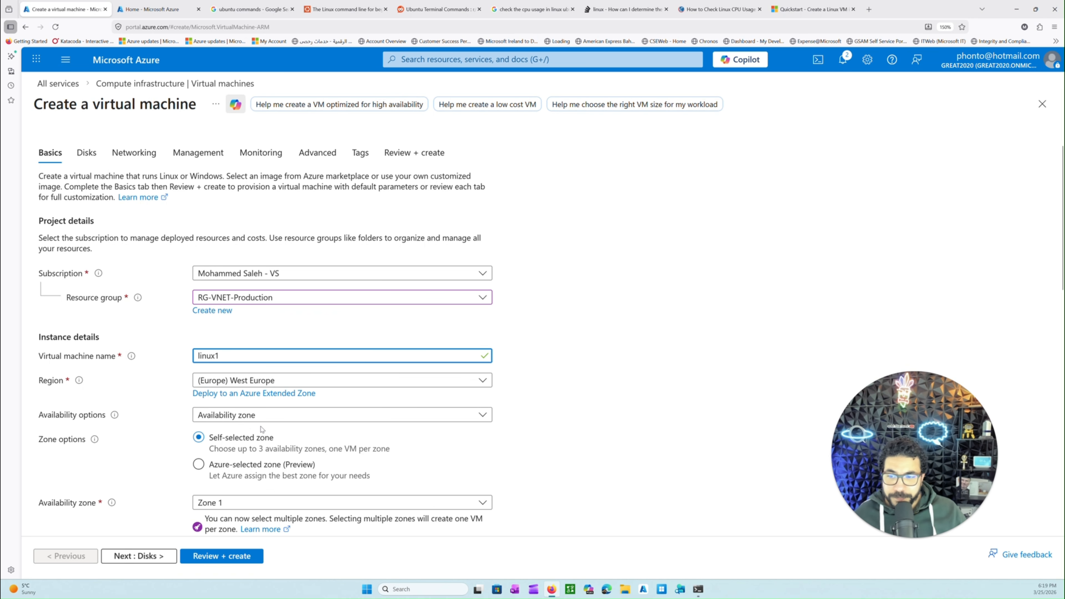
# Examine the availability options and the list of availability zones for the virtual machine without changing the selection
pyautogui.scroll(-1, 218, 348)
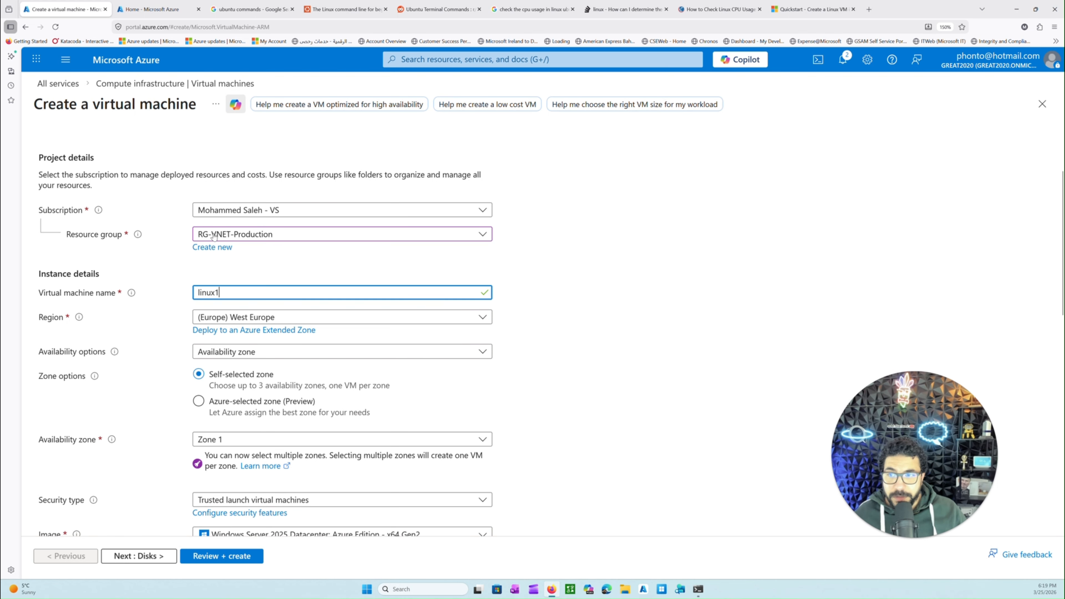
pyautogui.scroll(-2, 235, 361)
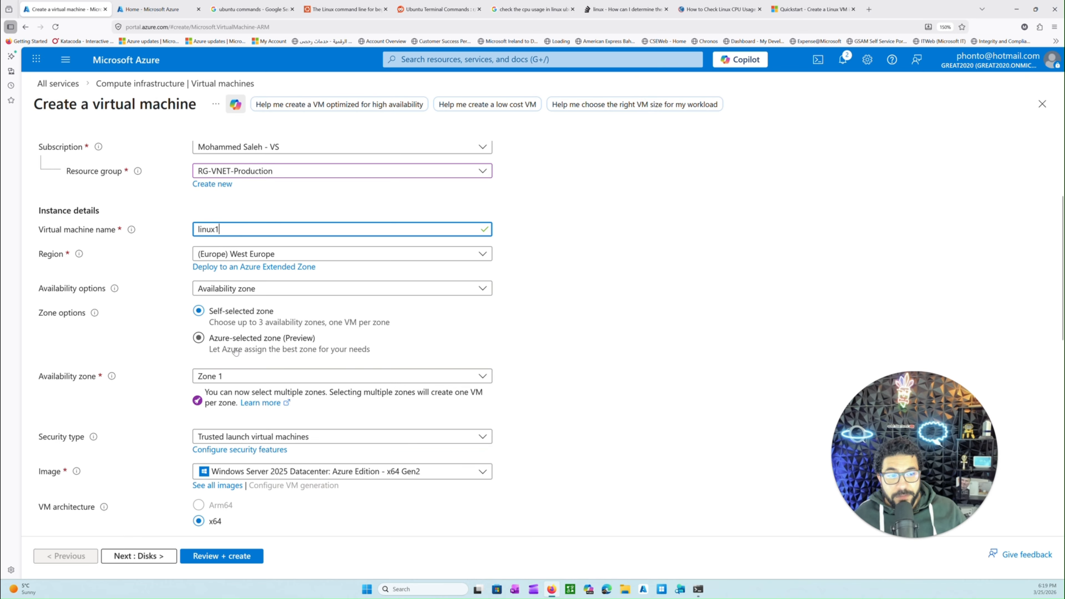
pyautogui.click(252, 288)
pyautogui.click(264, 288)
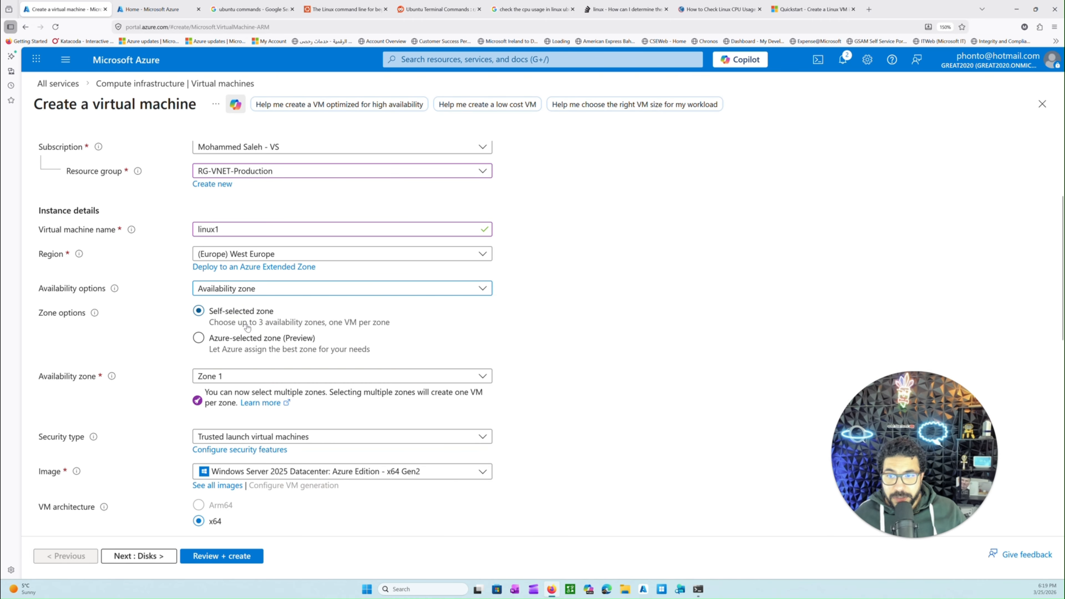
pyautogui.click(247, 375)
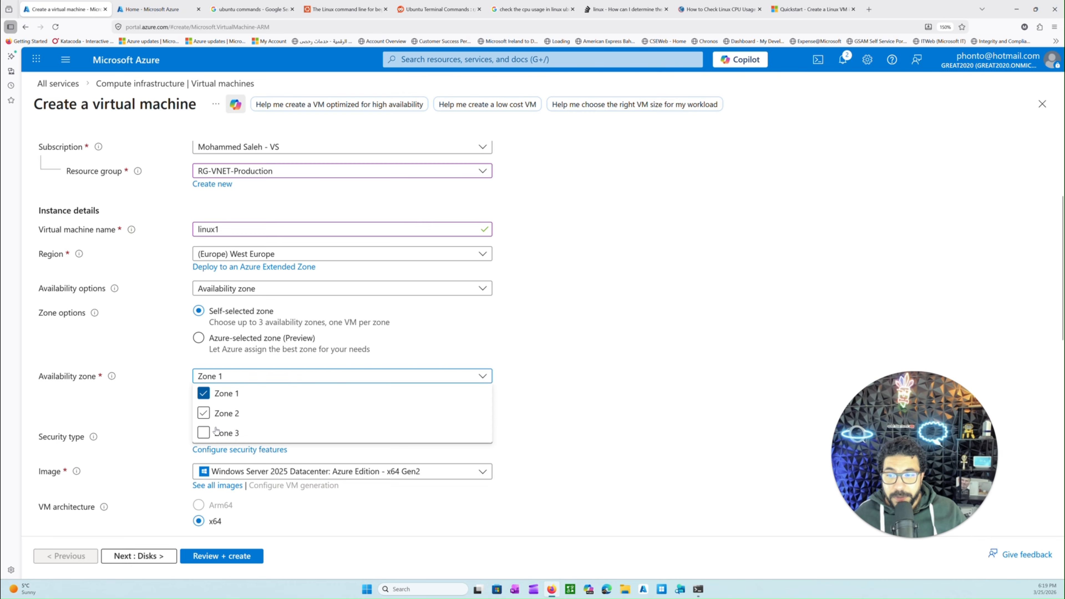
pyautogui.click(592, 356)
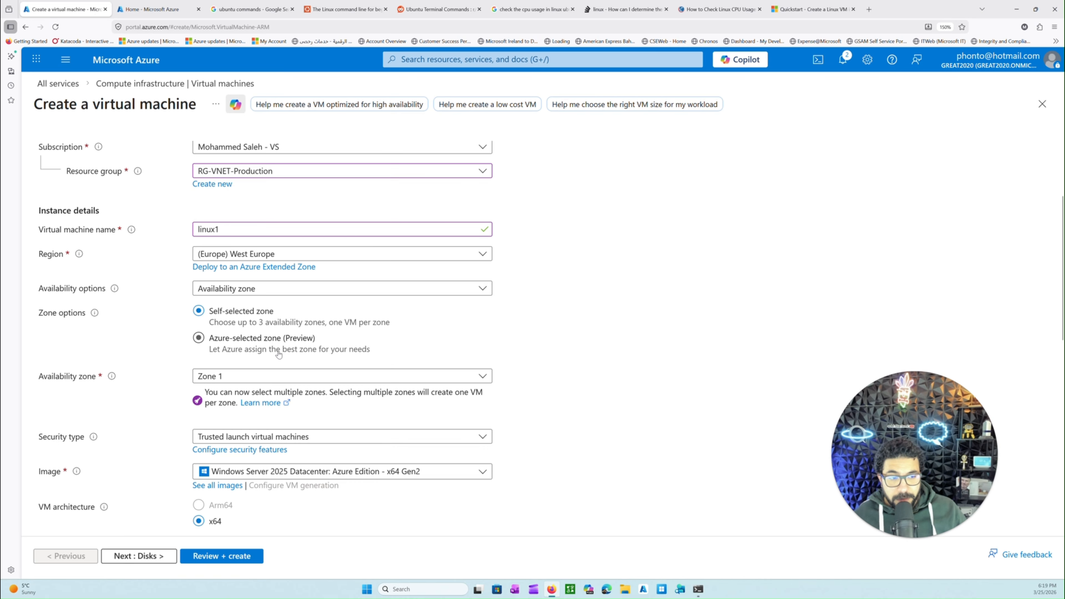
pyautogui.click(245, 377)
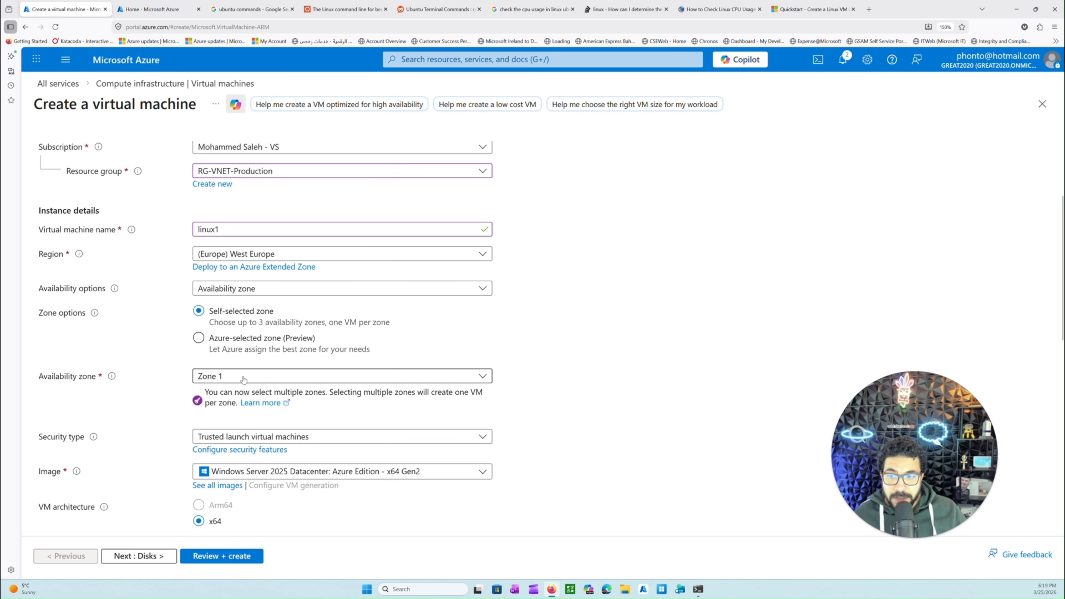
pyautogui.click(603, 369)
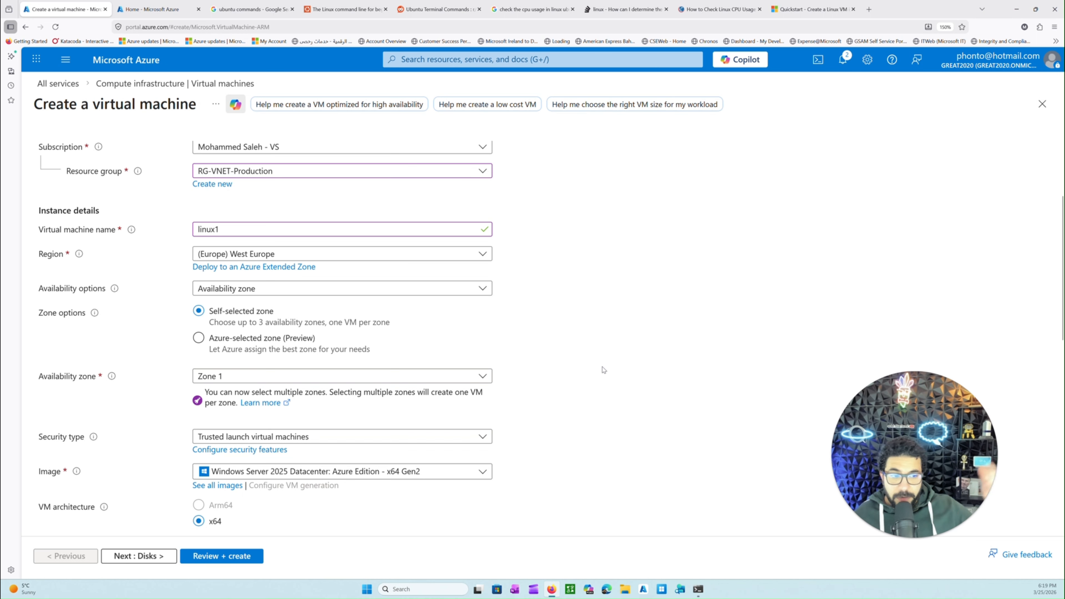
# Set the virtual machine's security type to Standard
pyautogui.scroll(-3, 587, 371)
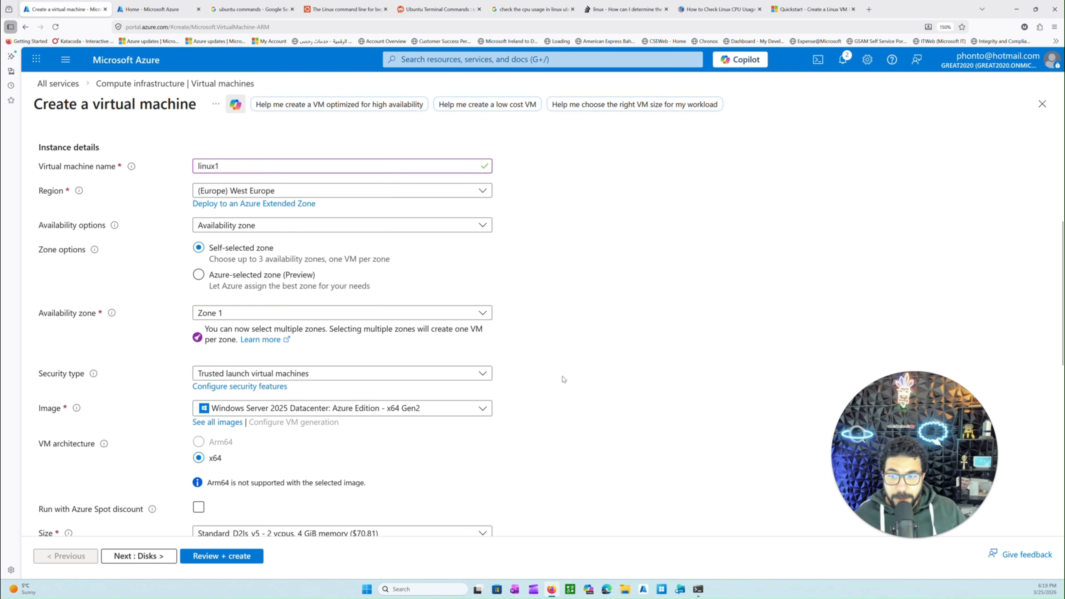
pyautogui.click(394, 311)
pyautogui.click(331, 331)
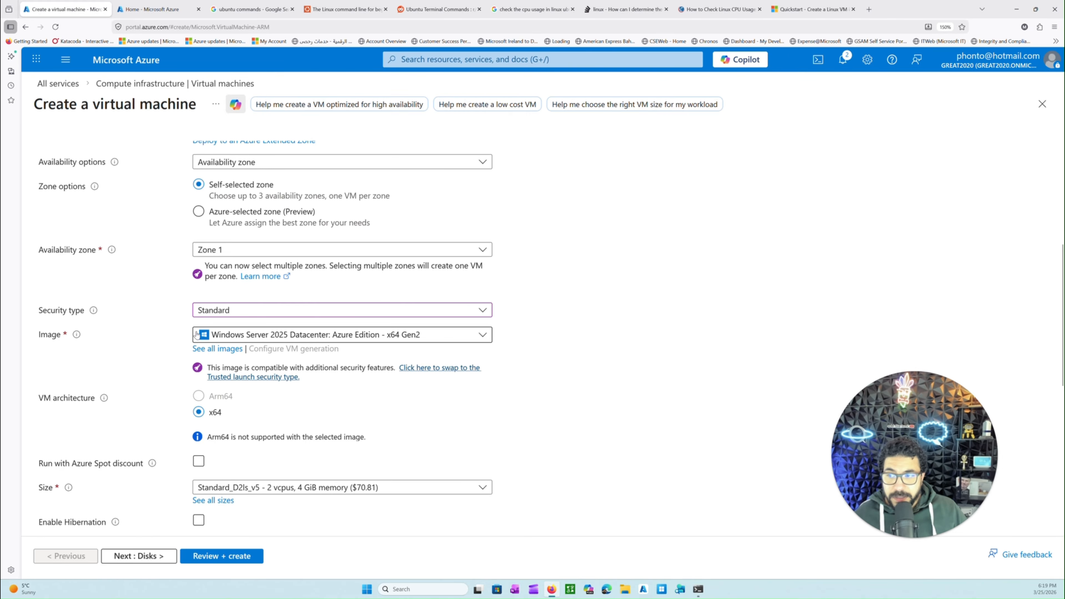
# Look through the suggested operating system images for the virtual machine and open the full catalogue of images
pyautogui.click(239, 335)
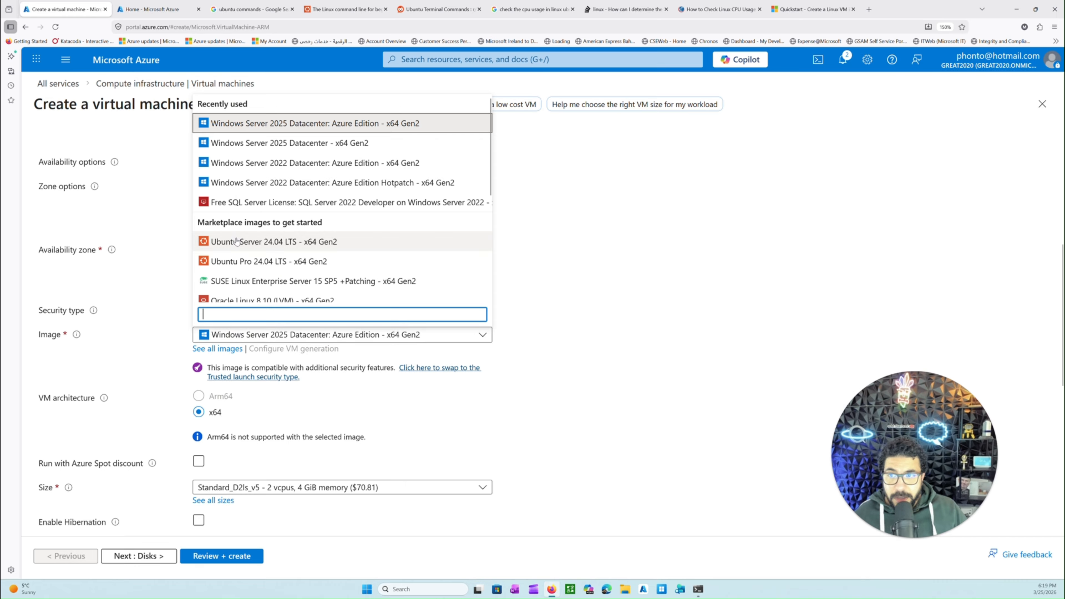
pyautogui.scroll(-3, 241, 238)
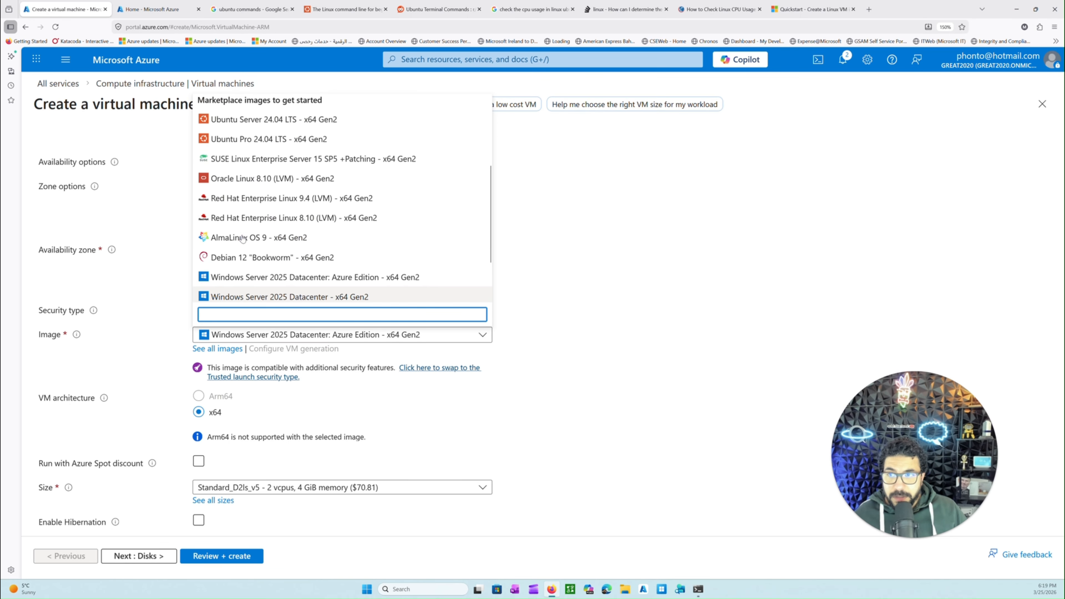
pyautogui.scroll(2, 241, 226)
pyautogui.scroll(-1, 237, 160)
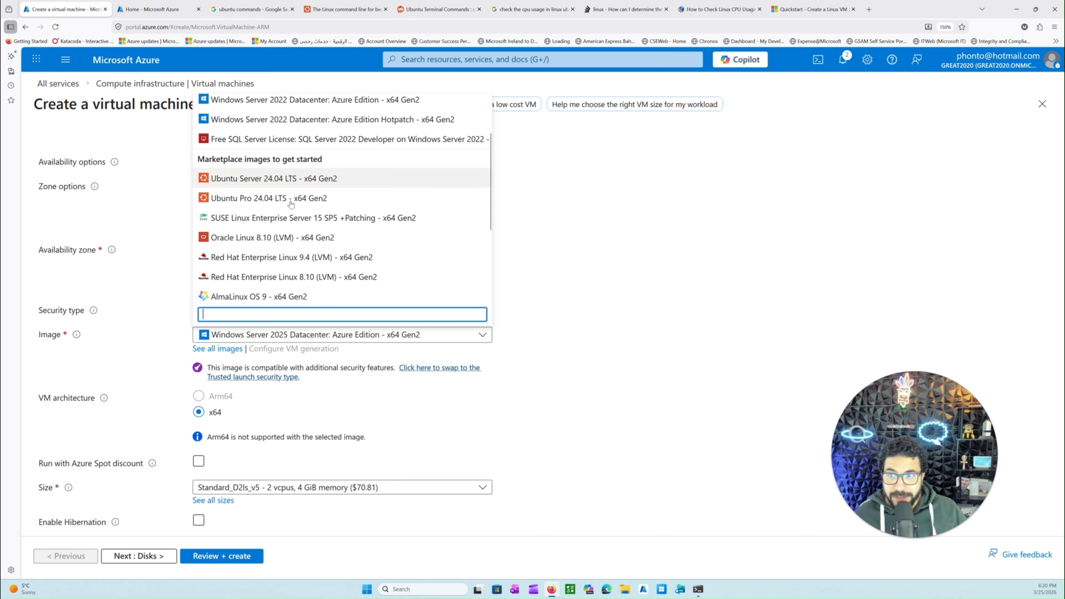
pyautogui.scroll(-1, 277, 285)
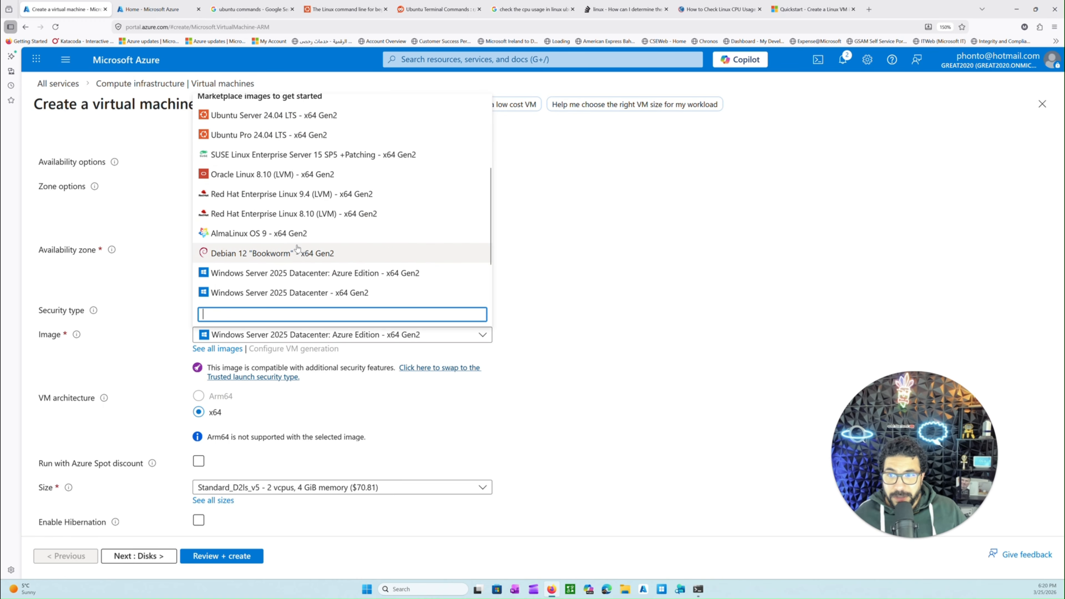
pyautogui.scroll(1, 290, 245)
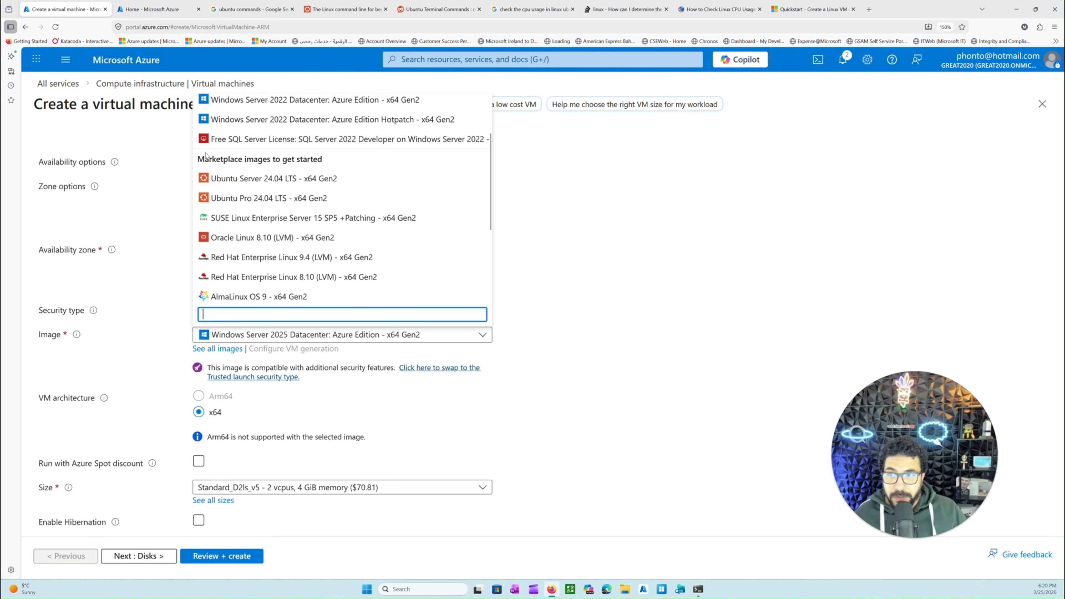
pyautogui.click(252, 159)
pyautogui.scroll(-2, 317, 240)
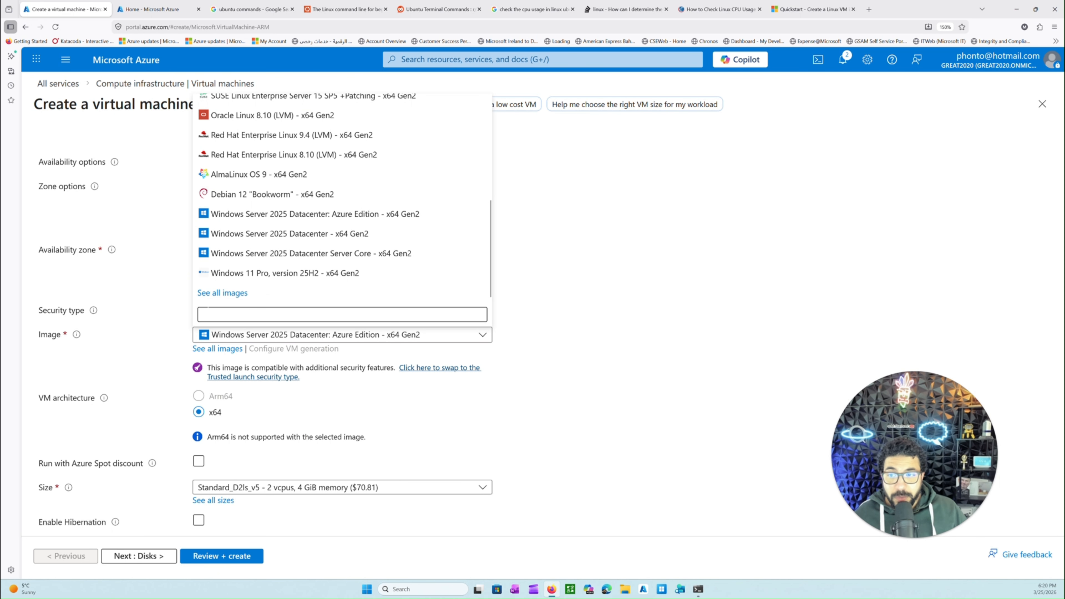
pyautogui.click(218, 294)
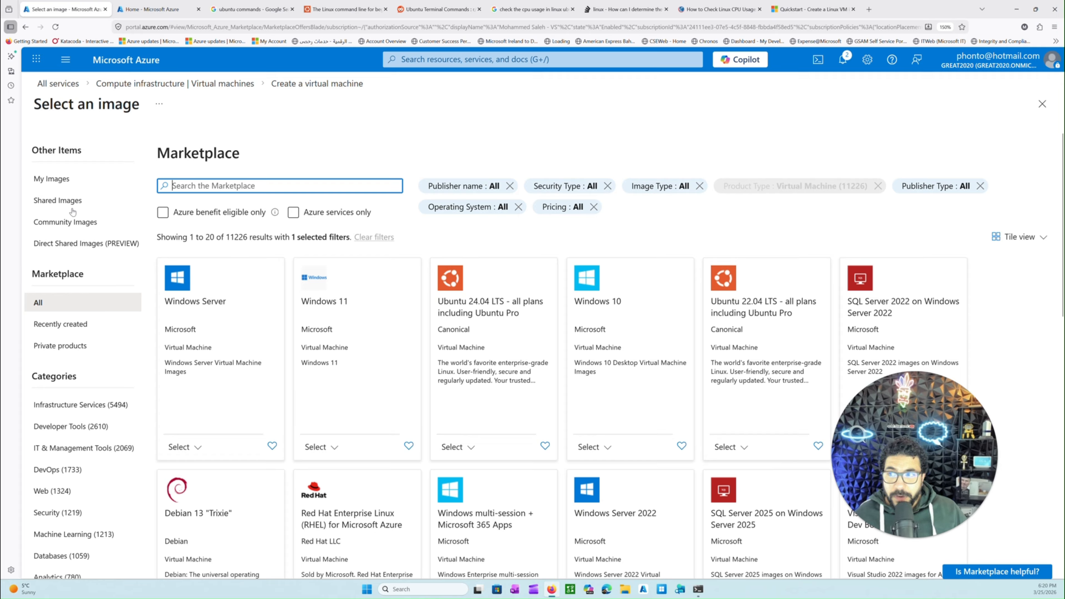
# Examine My Images, Shared Images and Community Images, and return to all Marketplace images
pyautogui.click(68, 180)
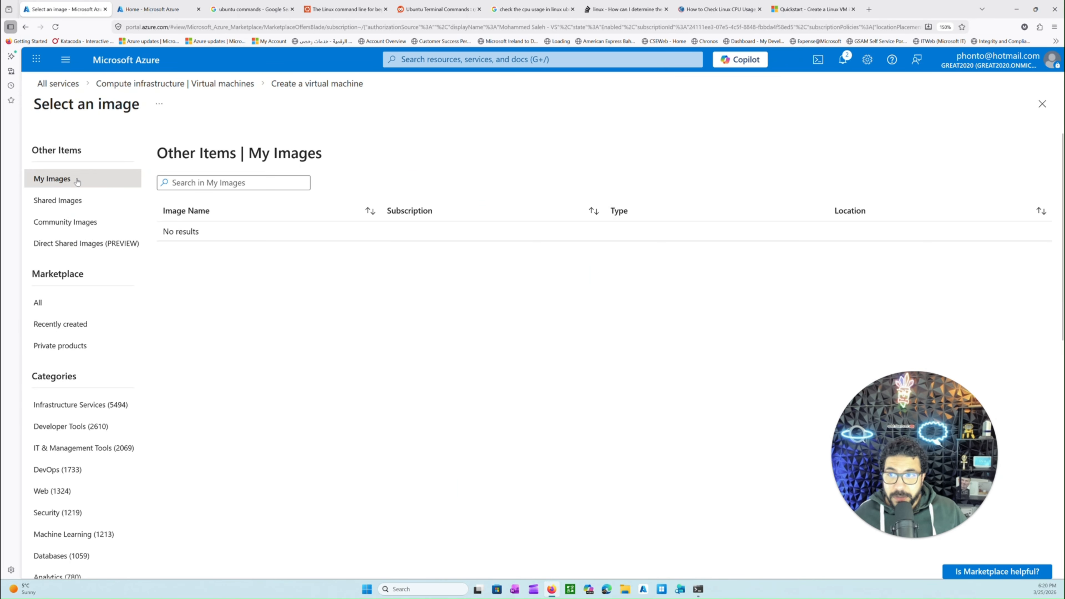
pyautogui.click(75, 201)
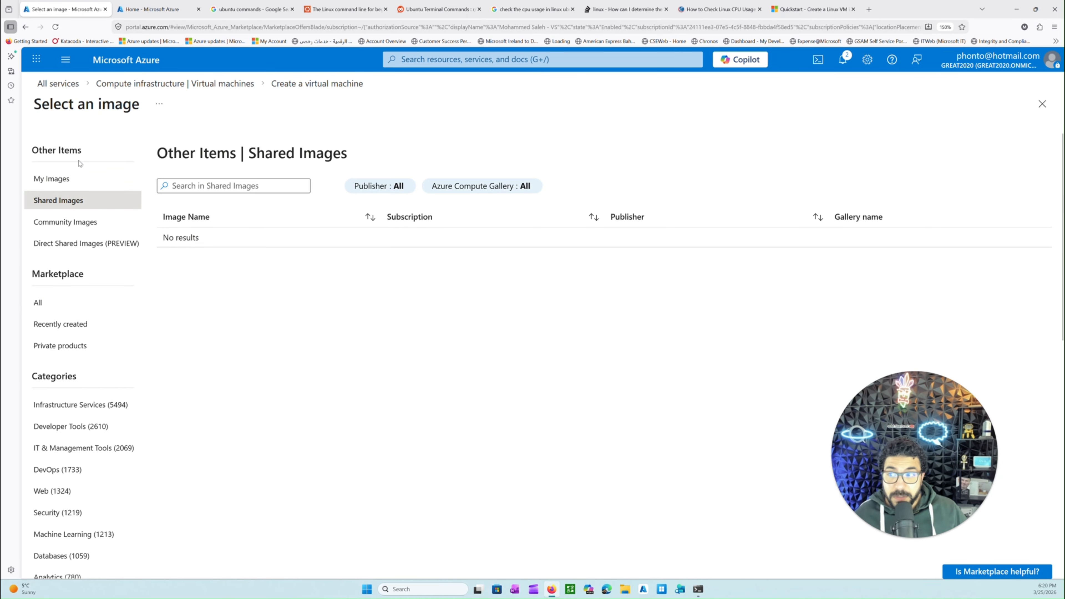
pyautogui.click(80, 227)
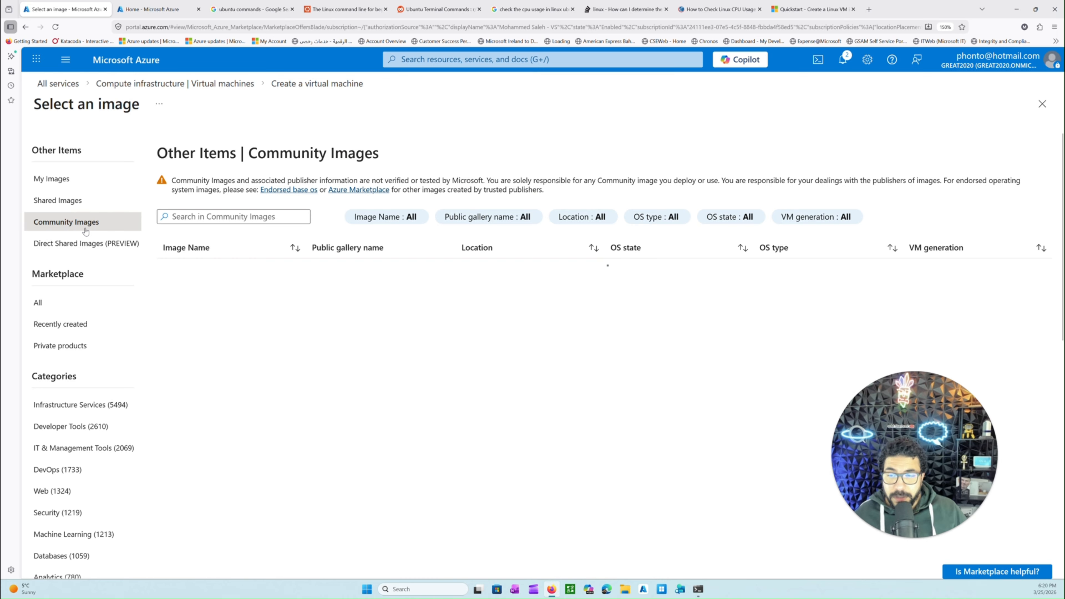
pyautogui.scroll(-5, 285, 317)
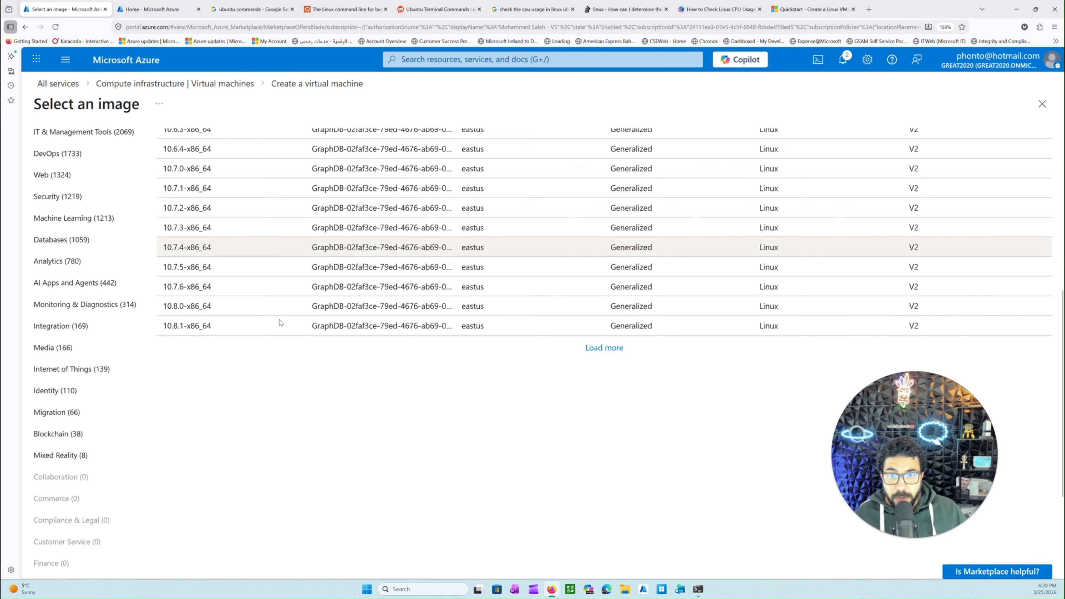
pyautogui.scroll(2, 226, 304)
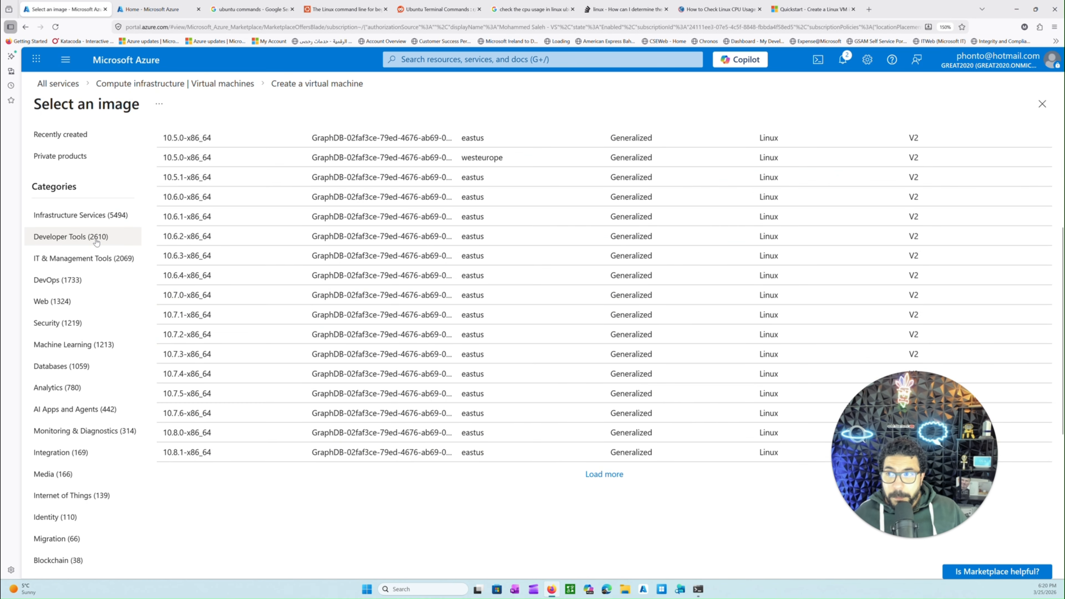
pyautogui.scroll(3, 86, 218)
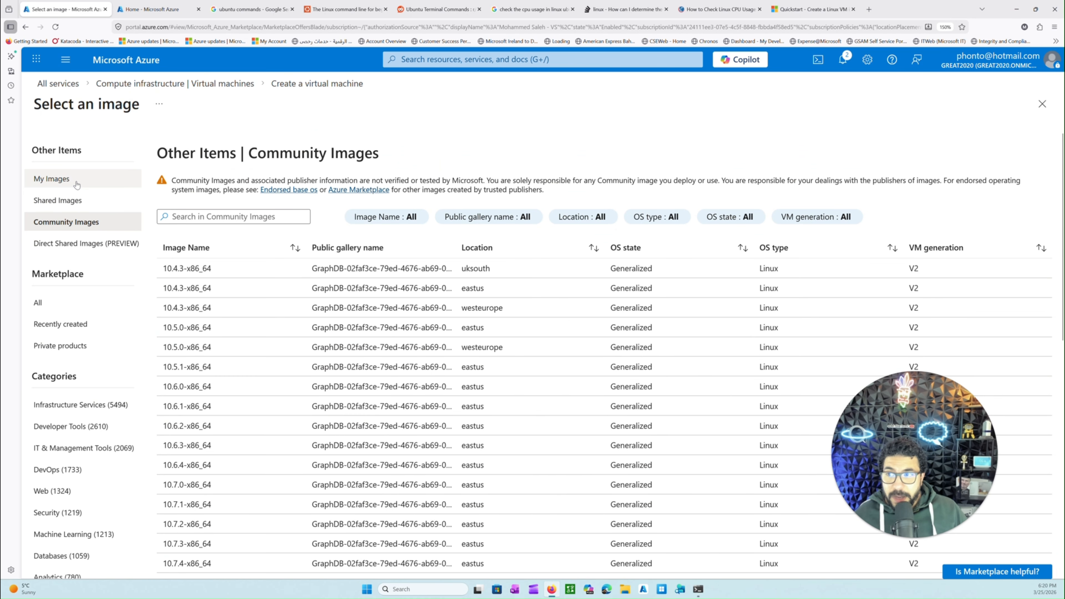
pyautogui.click(76, 305)
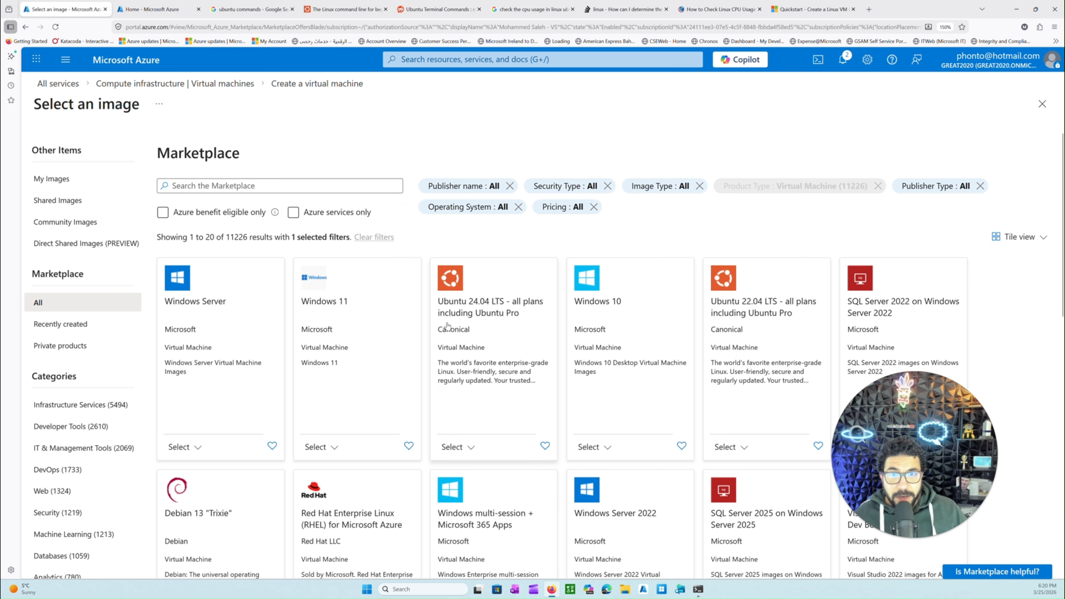
# Filter the Marketplace images by operating system to Cent OS, Debian, Red Hat, SUSE, Ubuntu and Others (Linux) only
pyautogui.click(486, 210)
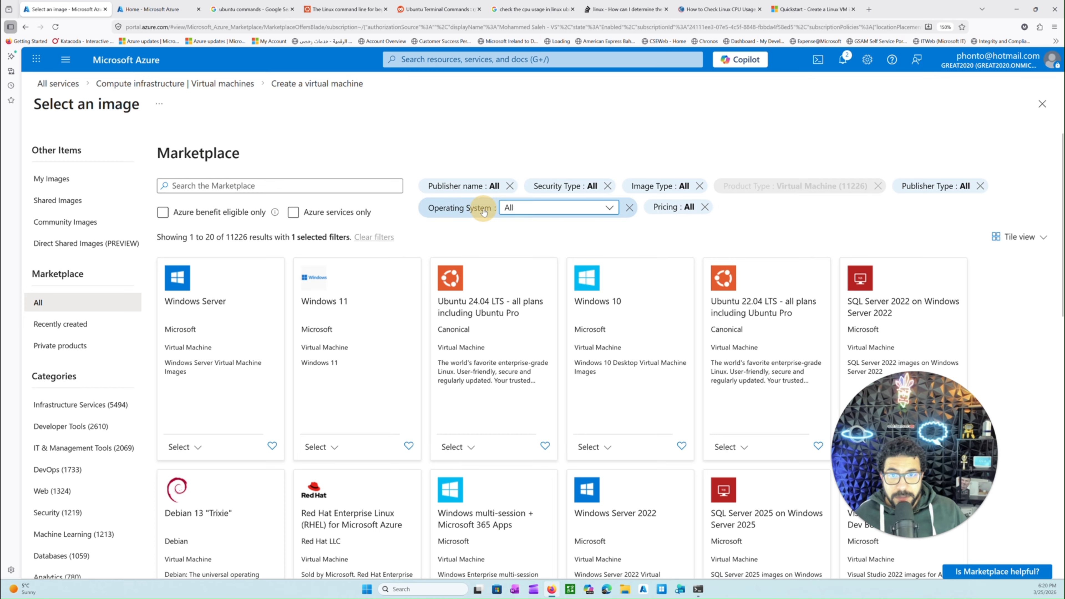
pyautogui.click(548, 210)
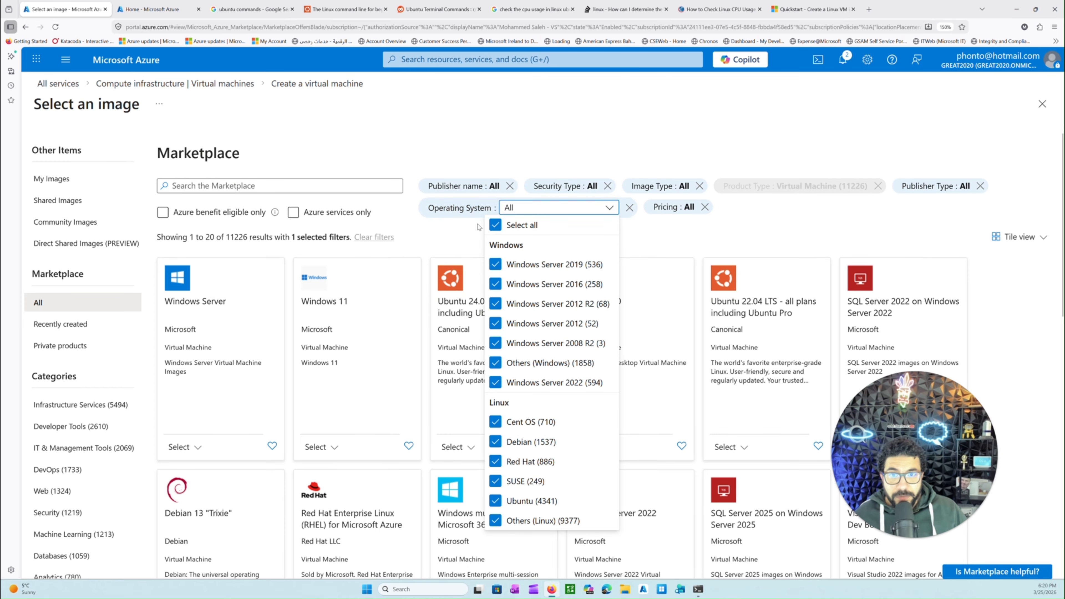
pyautogui.click(496, 225)
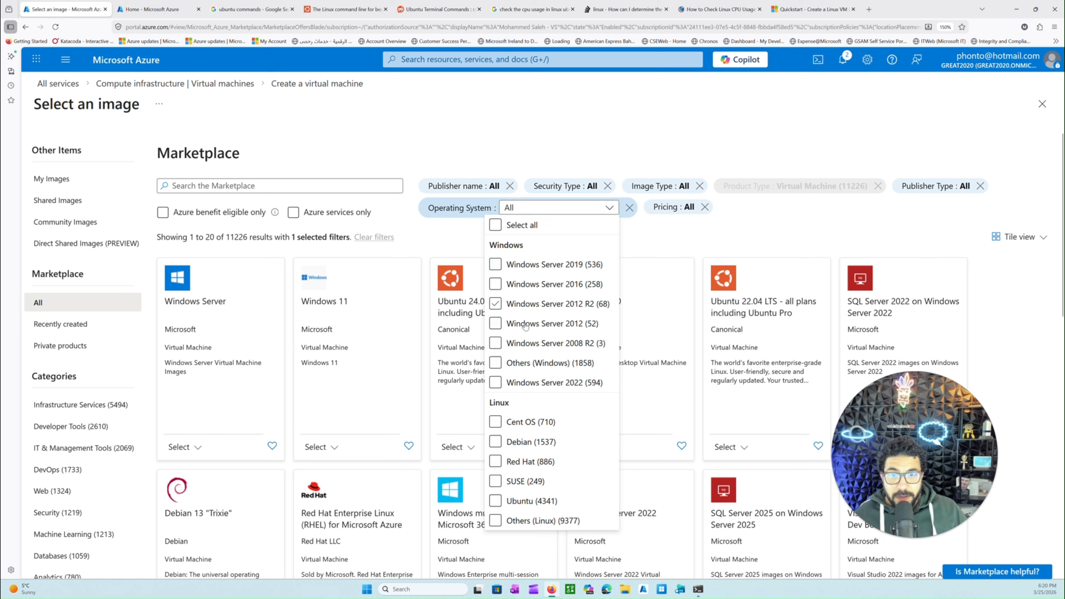
pyautogui.click(495, 422)
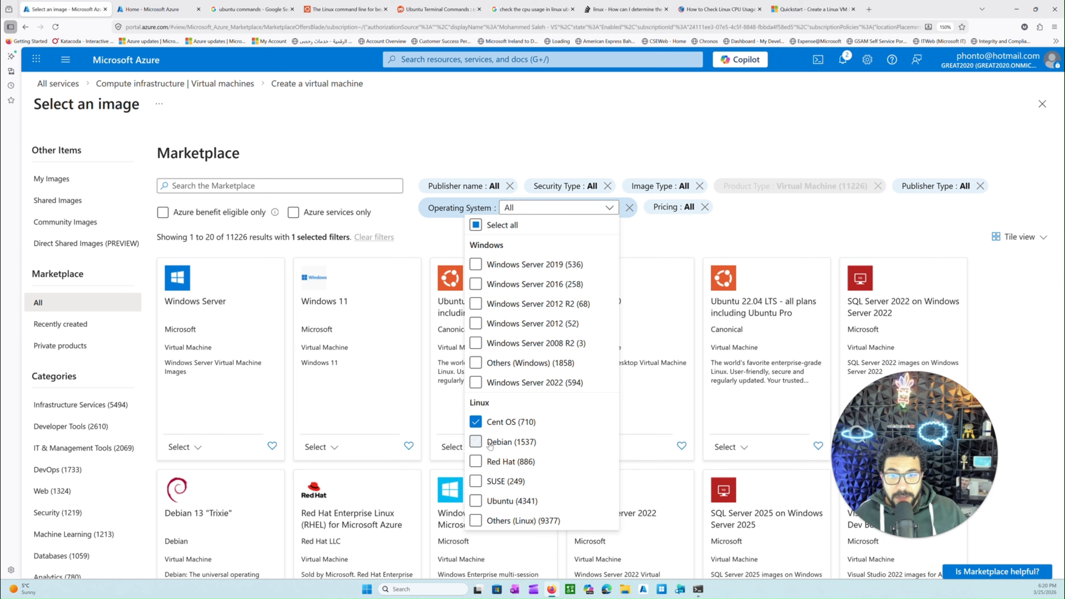
pyautogui.click(468, 442)
pyautogui.click(473, 481)
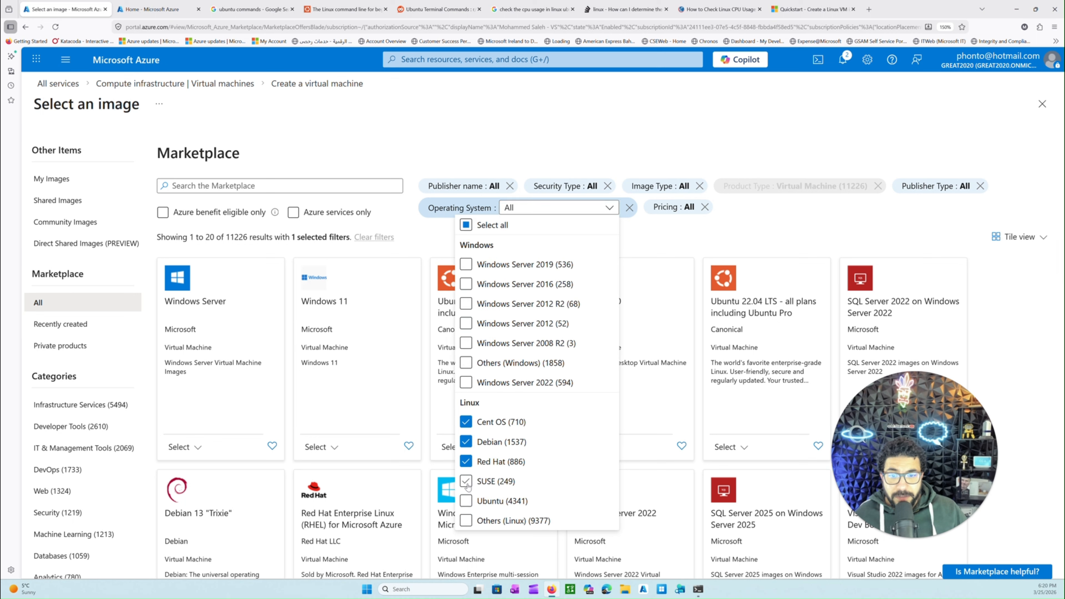
pyautogui.click(466, 502)
pyautogui.click(457, 520)
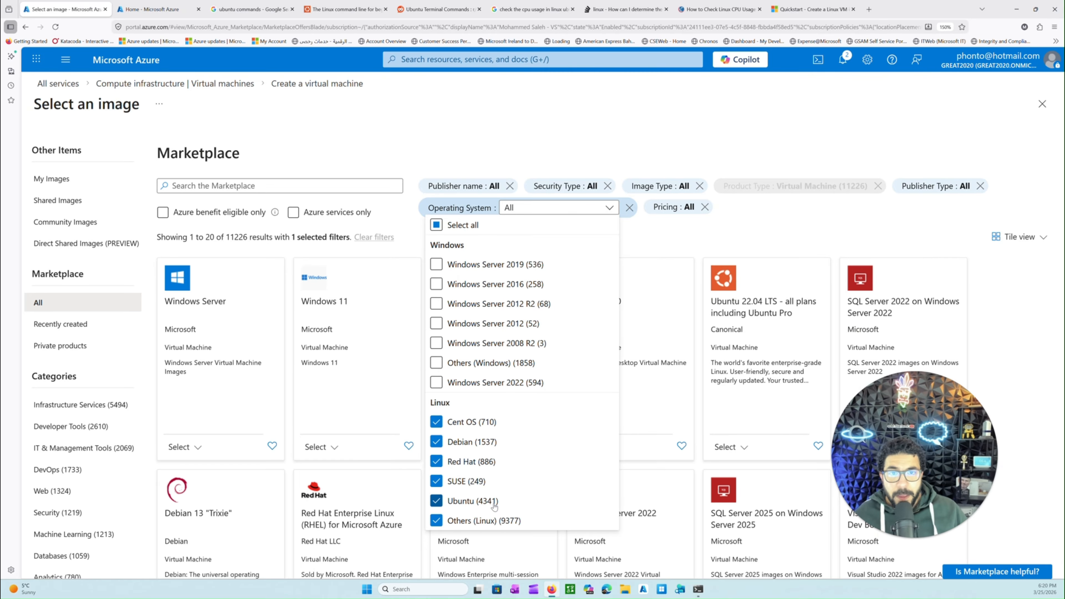
pyautogui.click(773, 238)
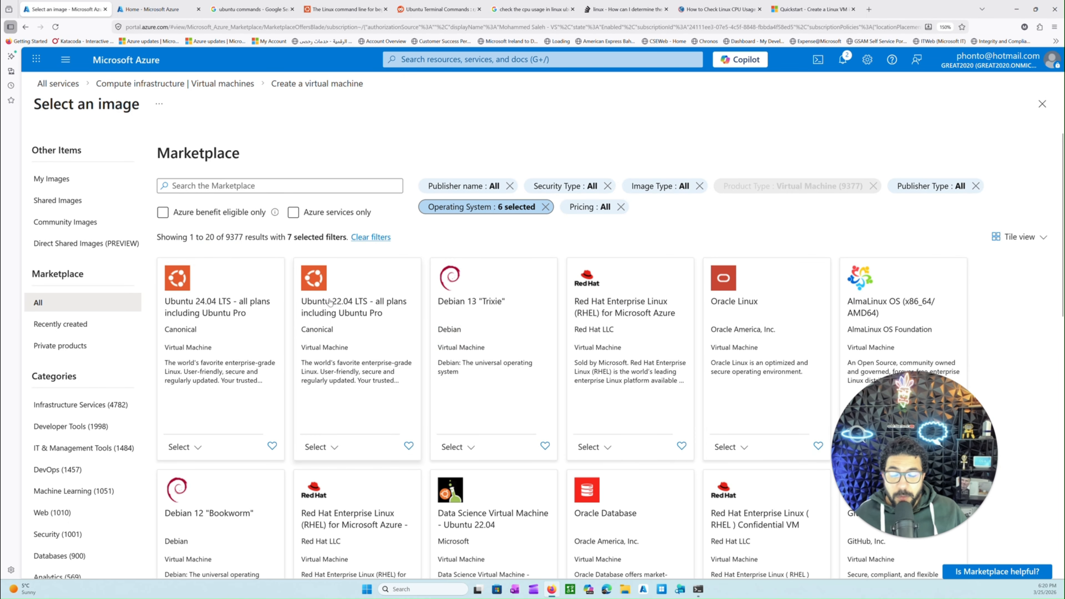
# Examine the first and second pages of the filtered Linux images in the Marketplace
pyautogui.scroll(-15, 403, 368)
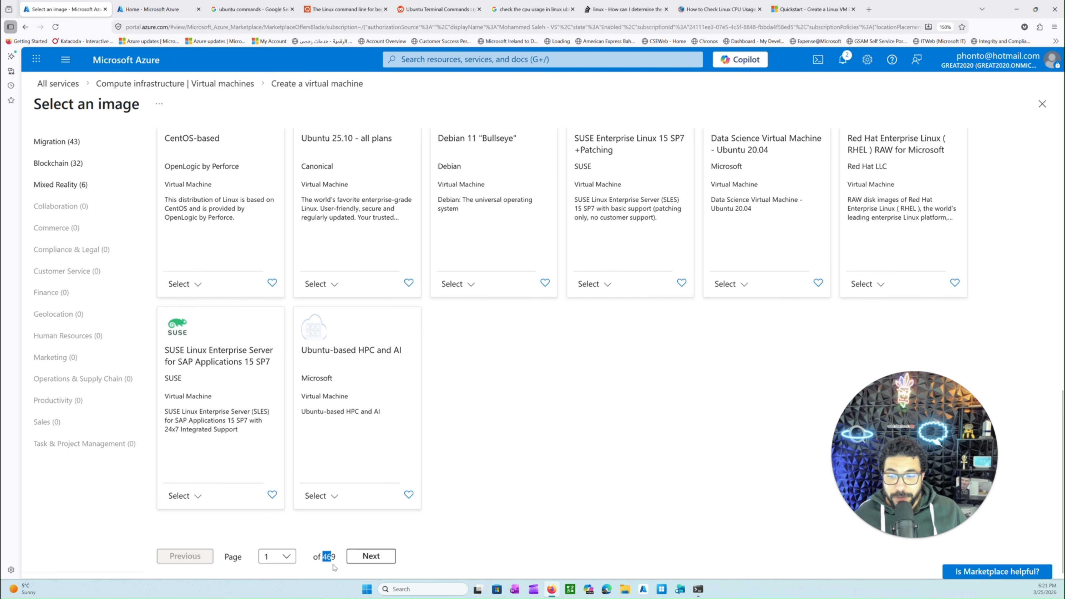
pyautogui.scroll(15, 367, 513)
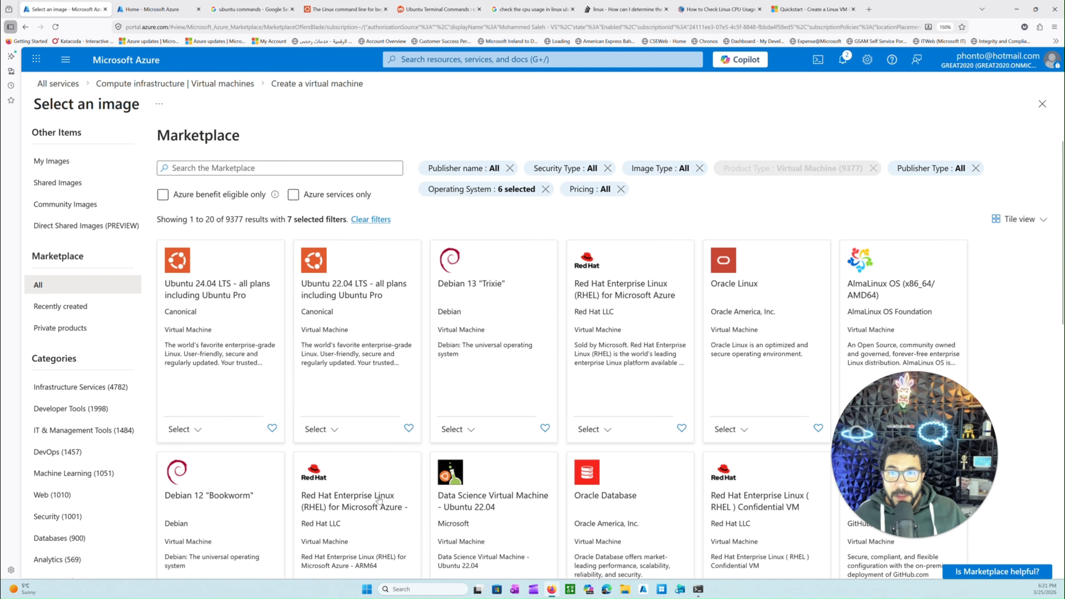
pyautogui.scroll(-5, 756, 386)
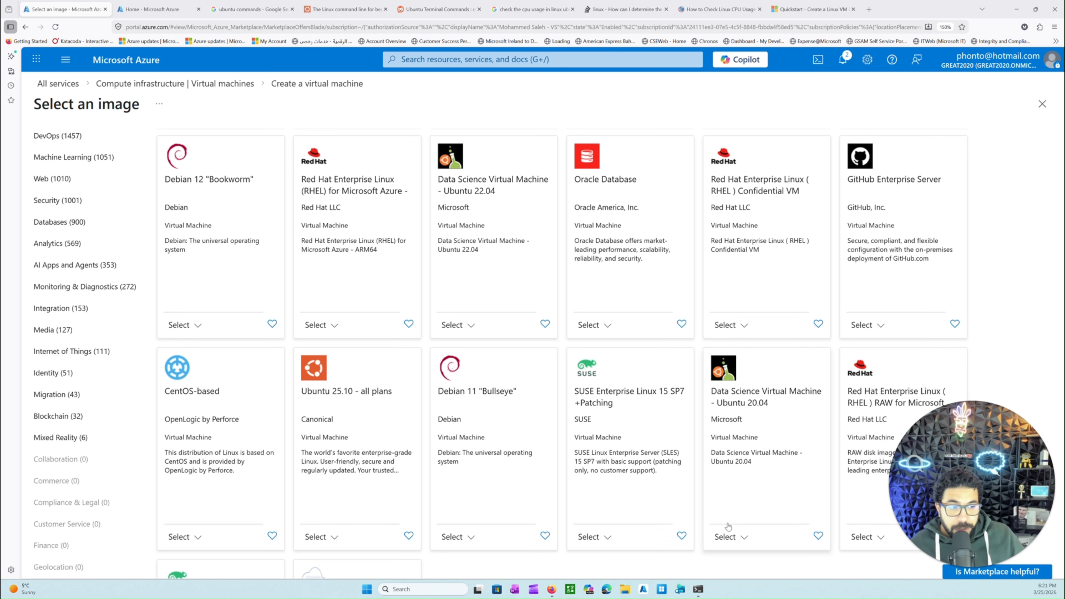
pyautogui.scroll(-3, 598, 494)
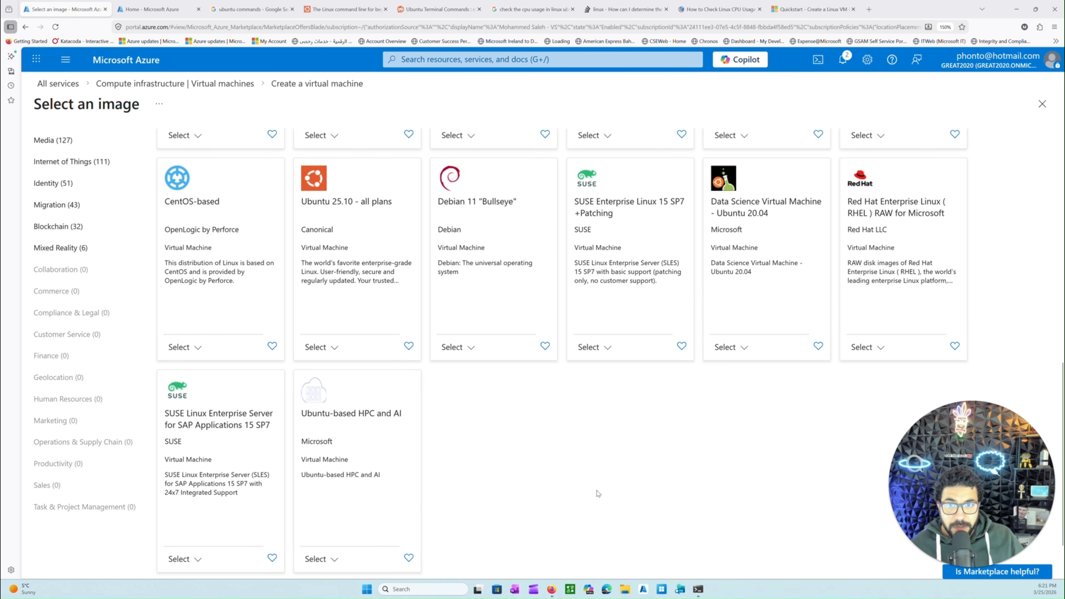
pyautogui.scroll(-2, 581, 459)
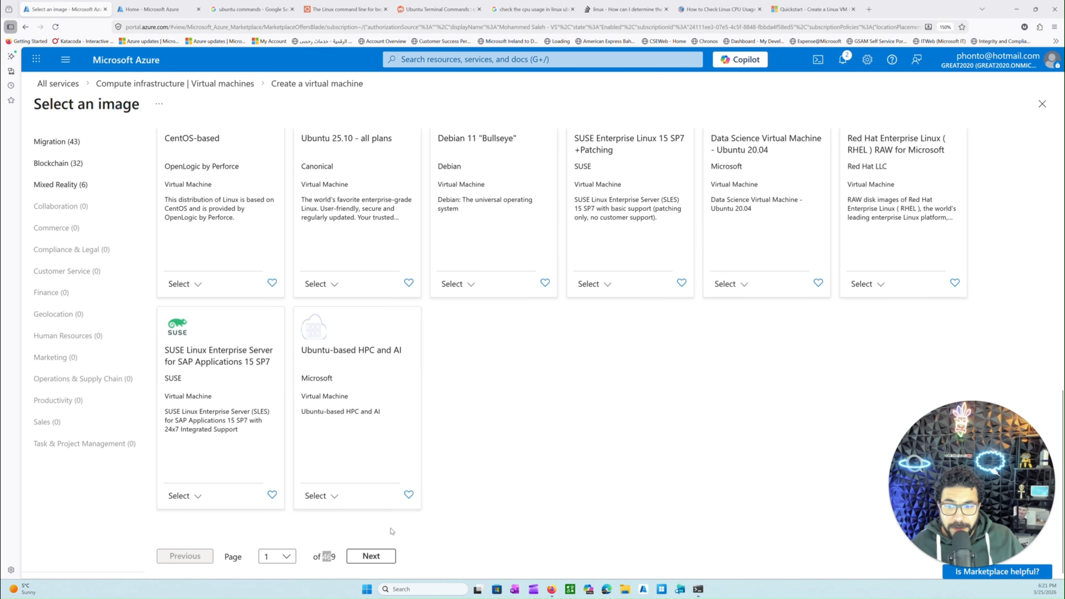
pyautogui.click(371, 556)
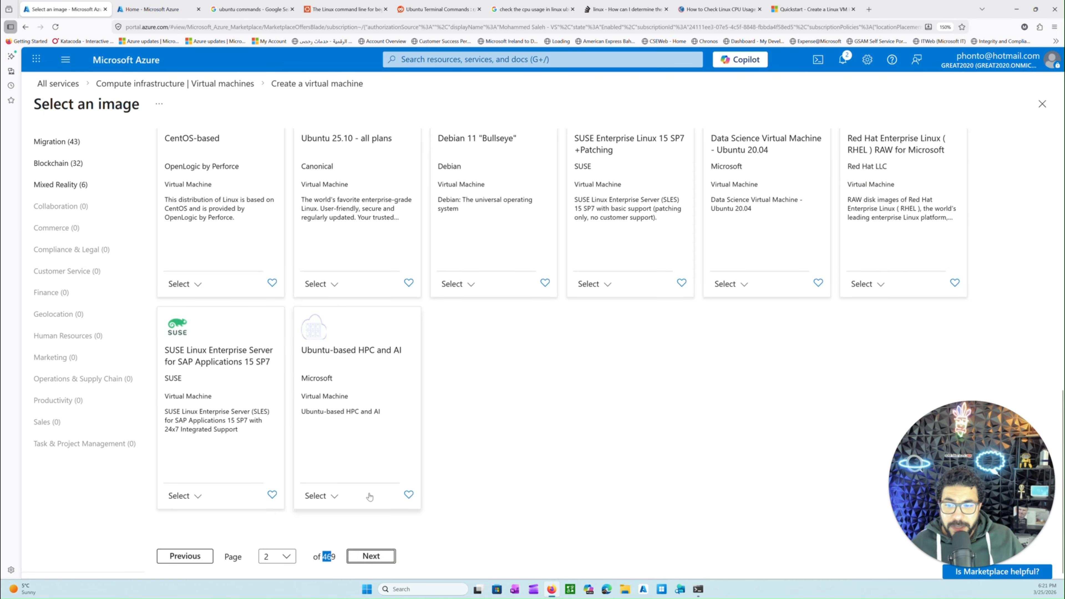
pyautogui.scroll(15, 393, 495)
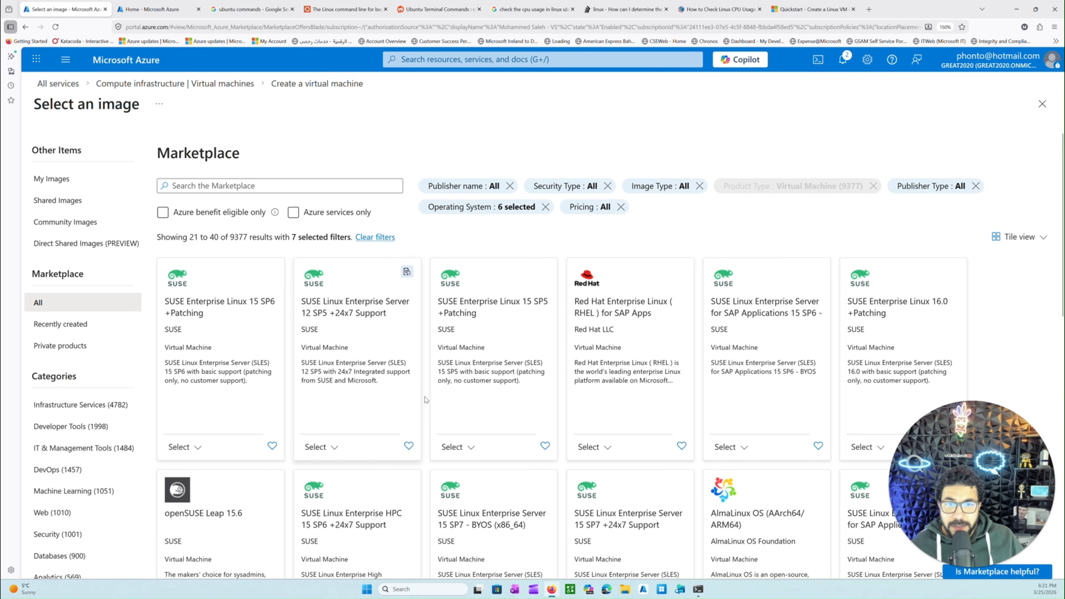
pyautogui.scroll(-15, 356, 377)
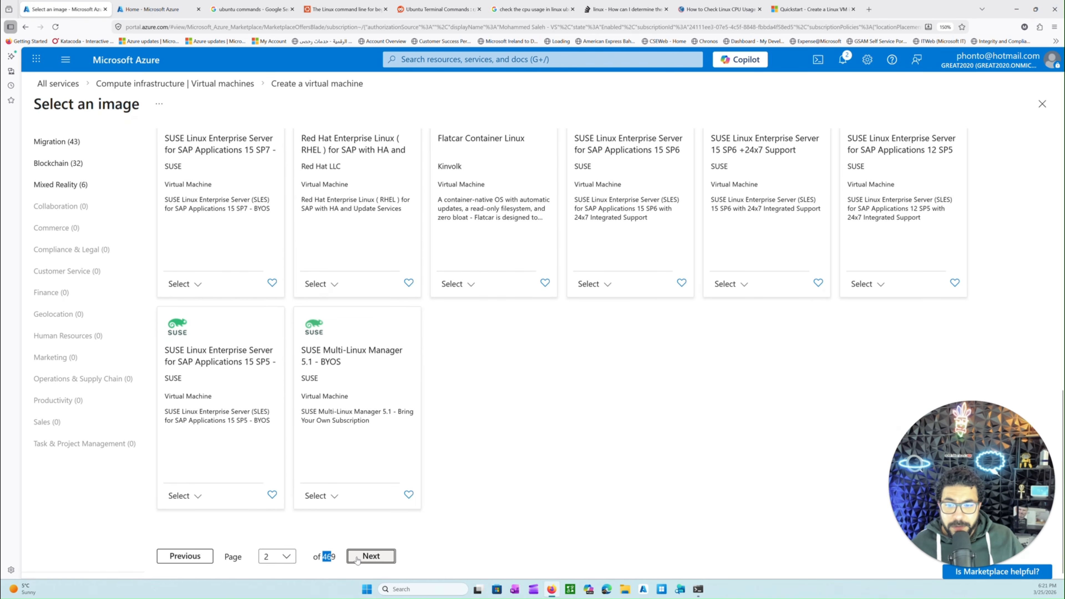
pyautogui.scroll(6, 356, 514)
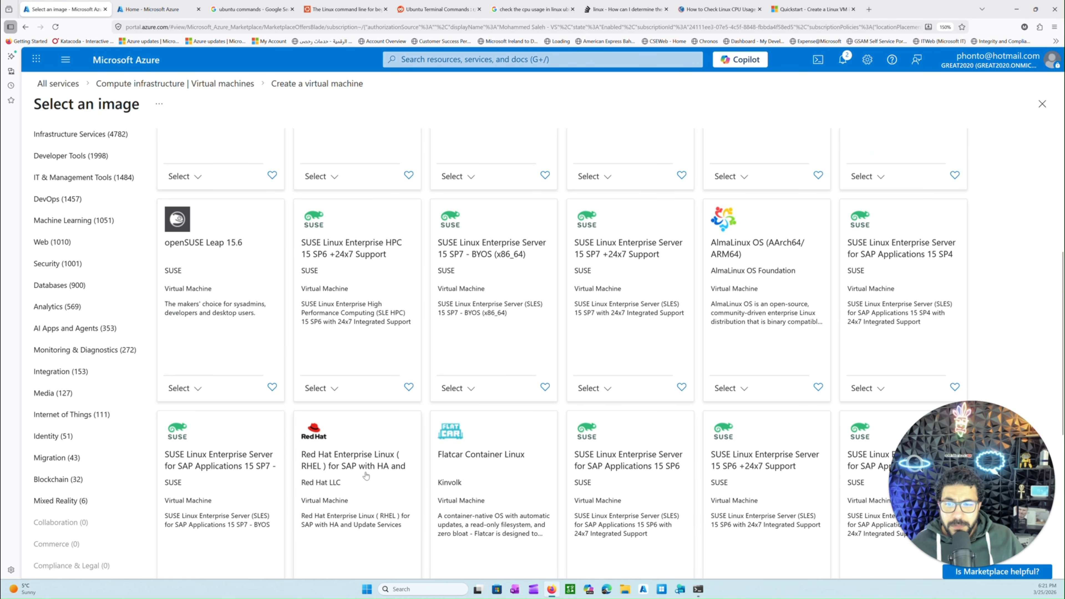
# Examine the plans offered for the Red Hat Enterprise Linux for SAP with HA and Update Services image, and close the list
pyautogui.scroll(-3, 378, 476)
pyautogui.click(334, 474)
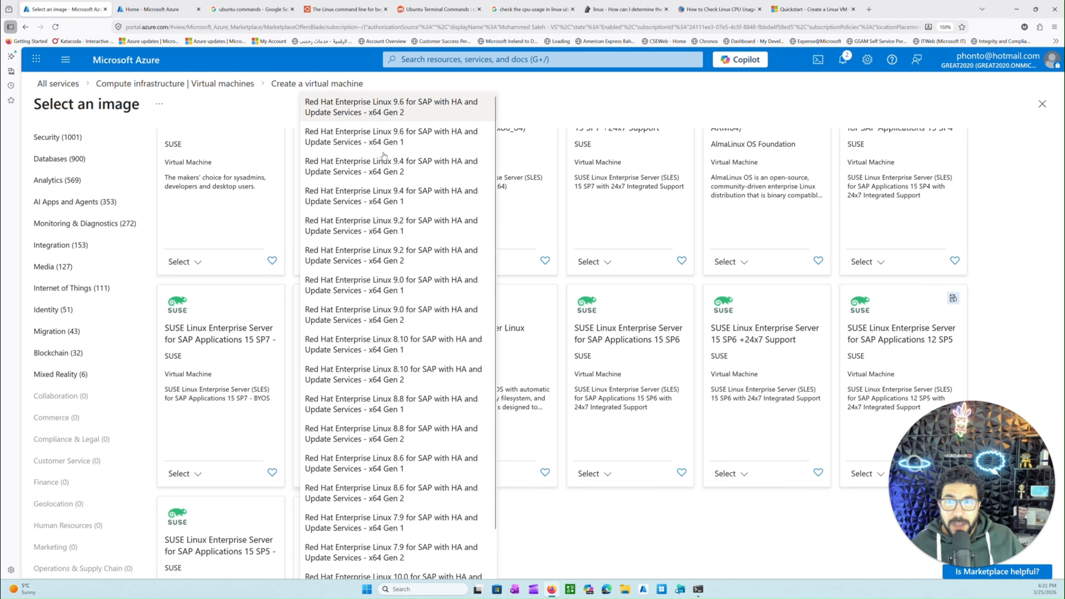
pyautogui.scroll(-1, 417, 357)
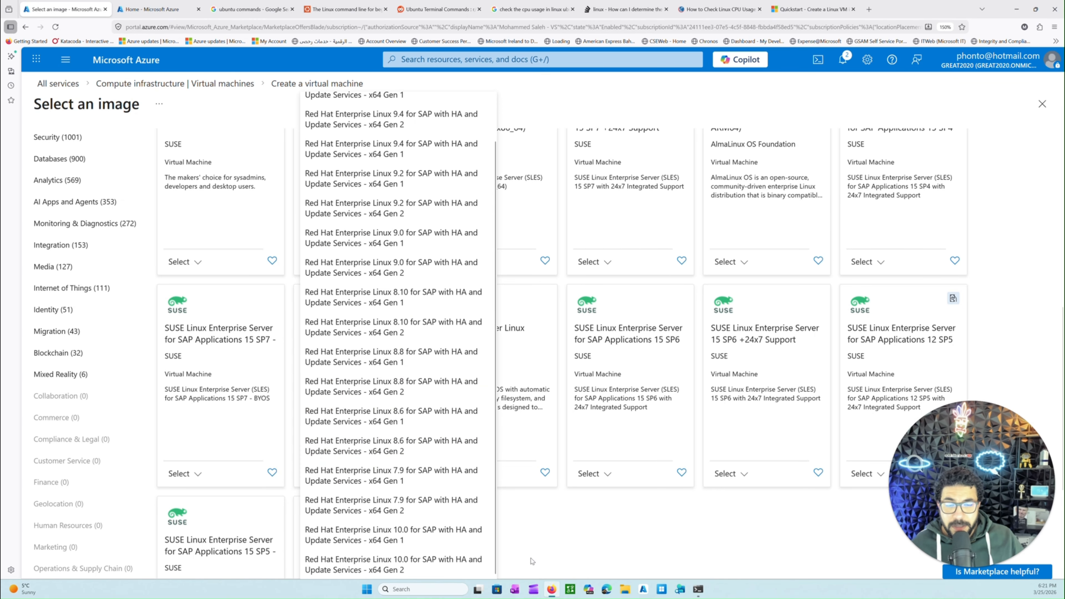
pyautogui.click(558, 547)
pyautogui.scroll(5, 419, 344)
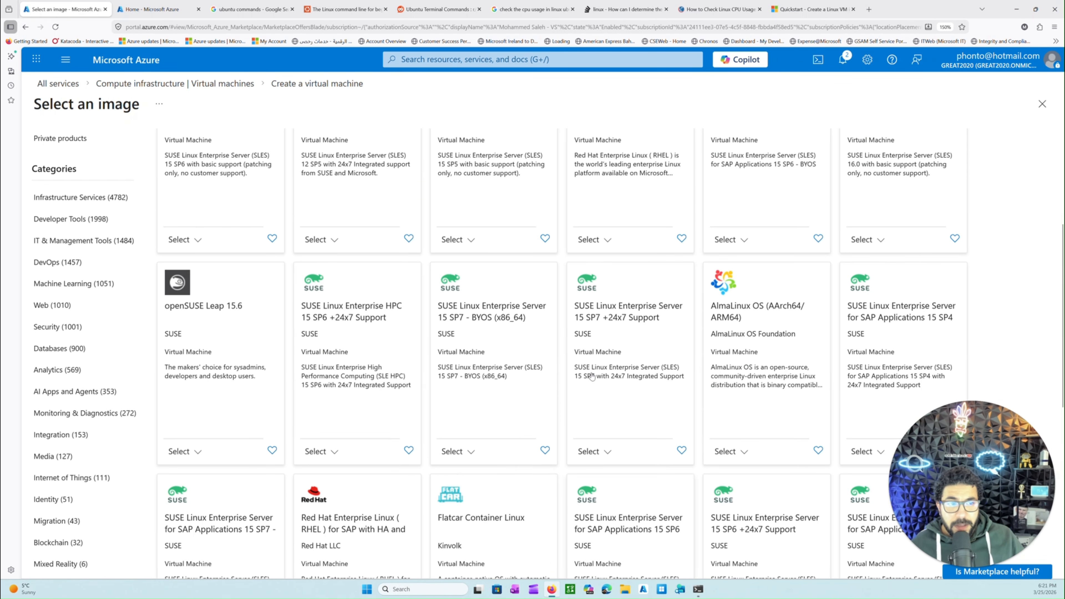
# Advance to the third page of the filtered Linux images and examine the listed offers and their starting prices
pyautogui.scroll(1, 449, 328)
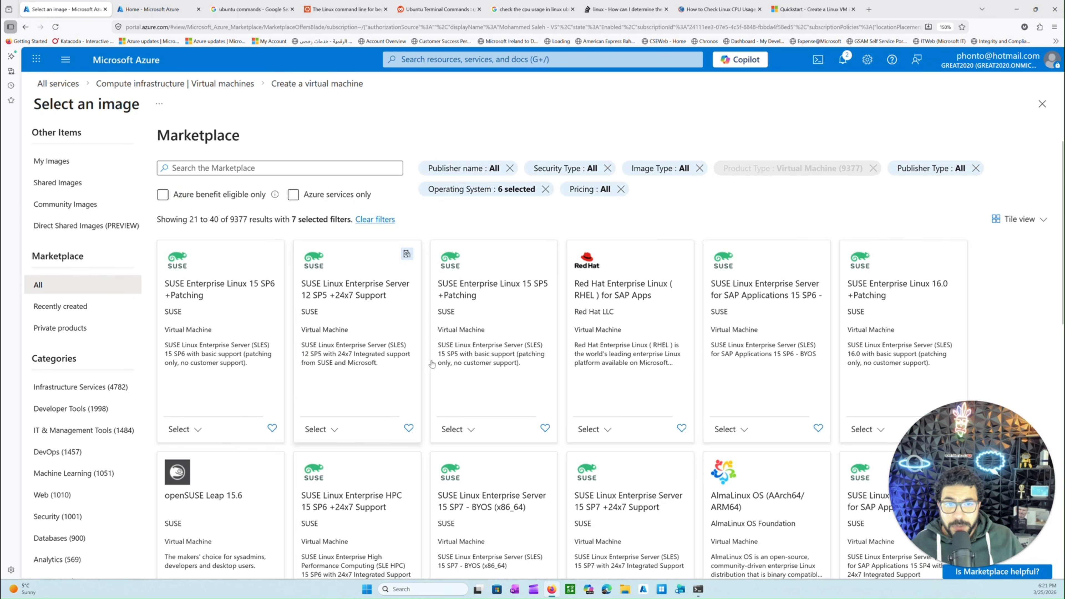
pyautogui.scroll(-8, 365, 335)
pyautogui.scroll(-2, 367, 551)
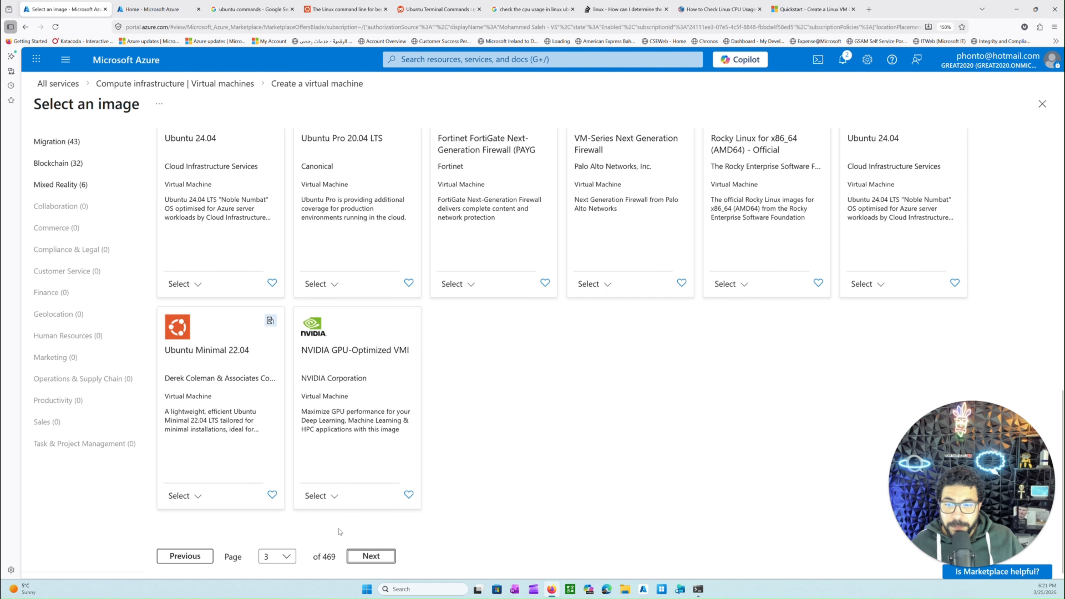
pyautogui.scroll(15, 460, 382)
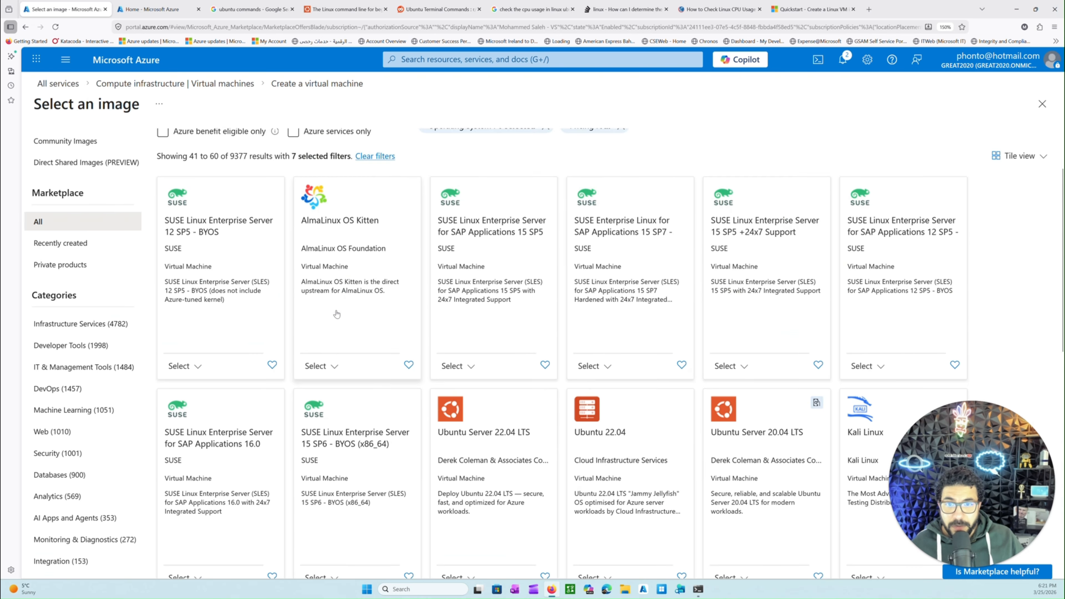
pyautogui.scroll(-5, 376, 302)
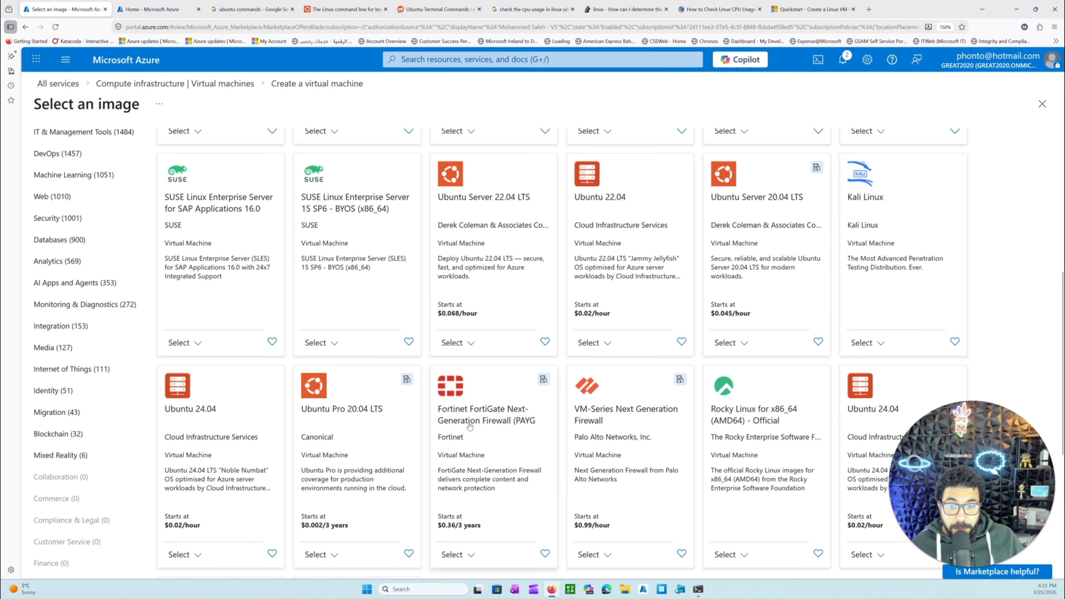
pyautogui.scroll(-1, 488, 488)
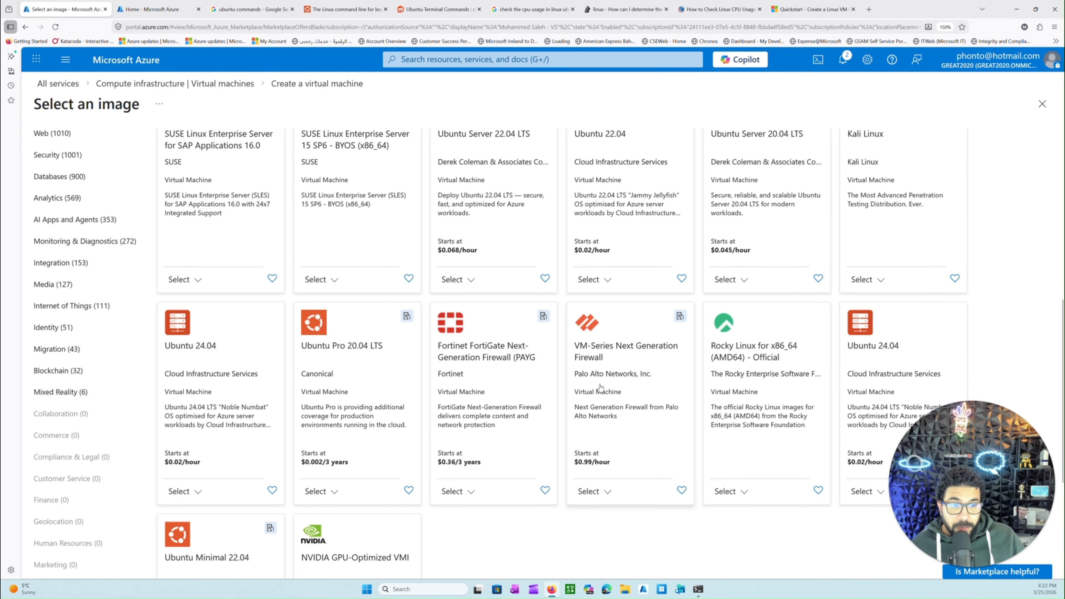
pyautogui.scroll(-1, 511, 435)
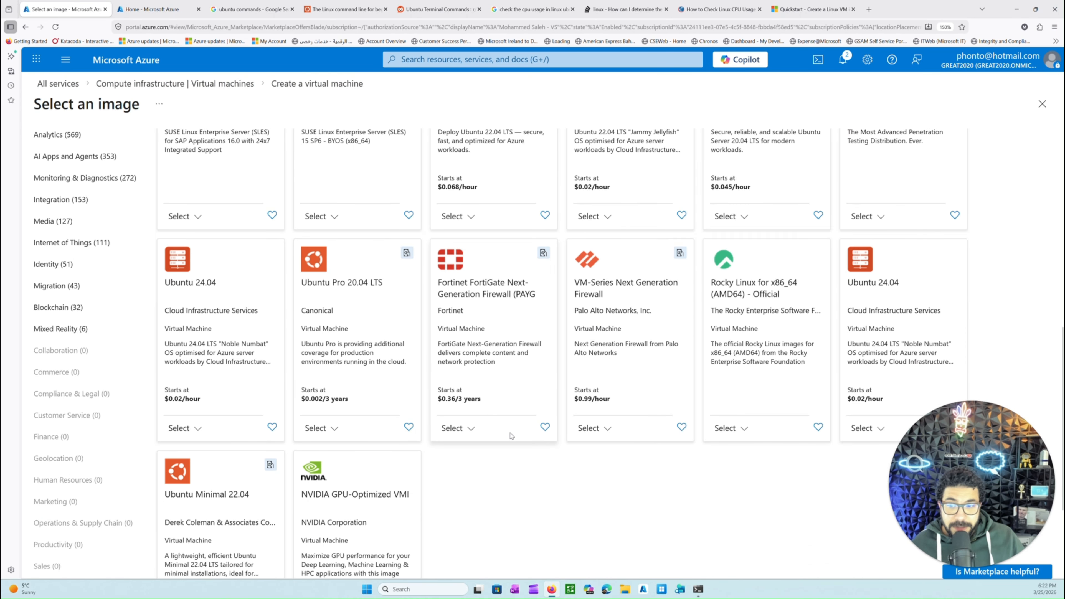
pyautogui.scroll(-2, 507, 435)
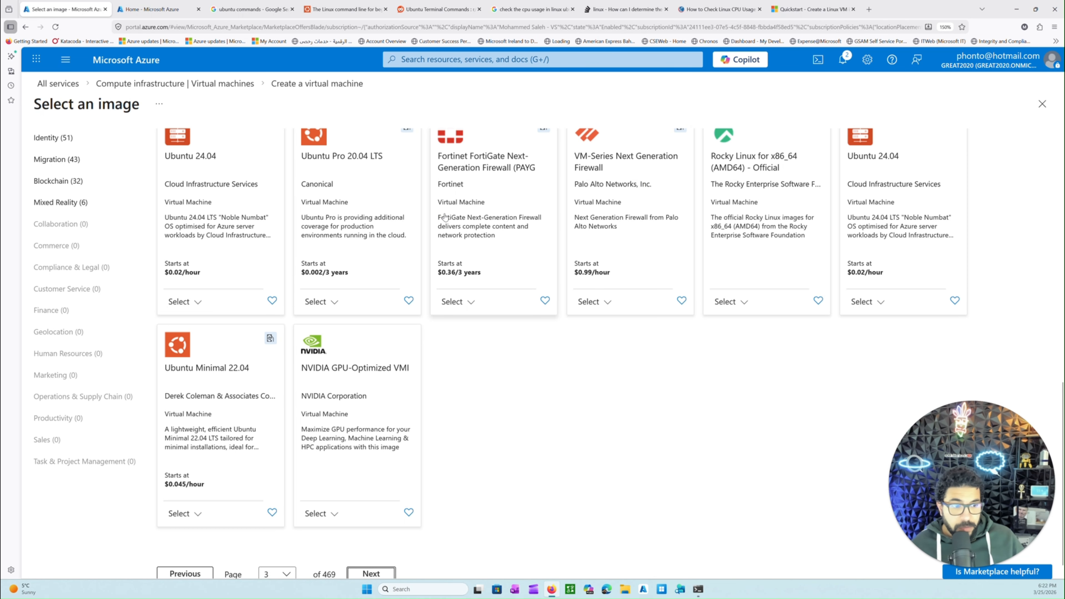
pyautogui.scroll(-1, 470, 346)
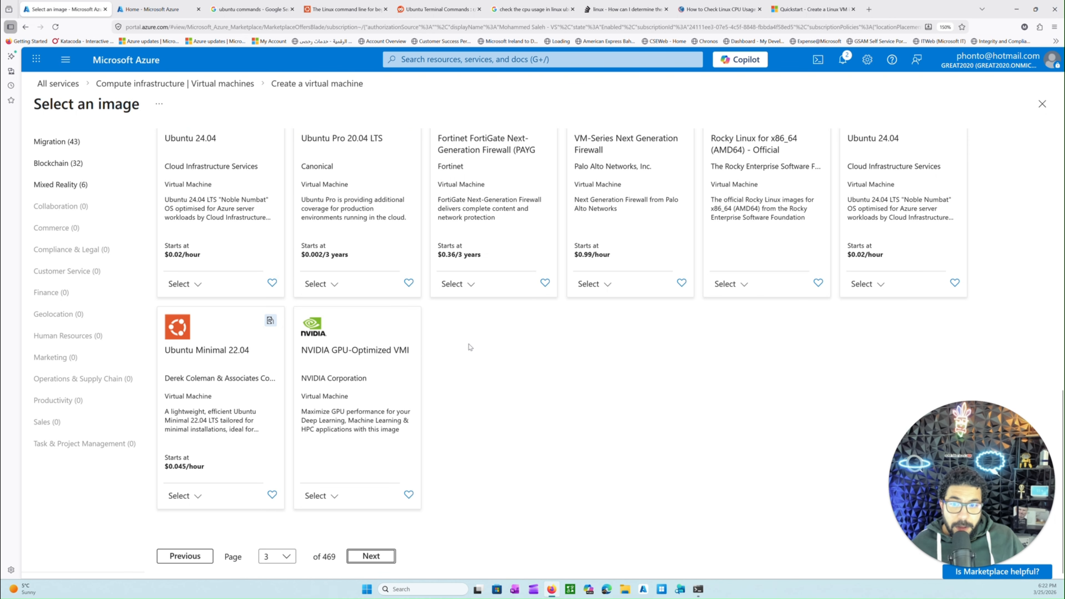
# Return to the first page of images and select Ubuntu Pro 24.04 LTS - x64 Gen 2 for the virtual machine
pyautogui.click(201, 555)
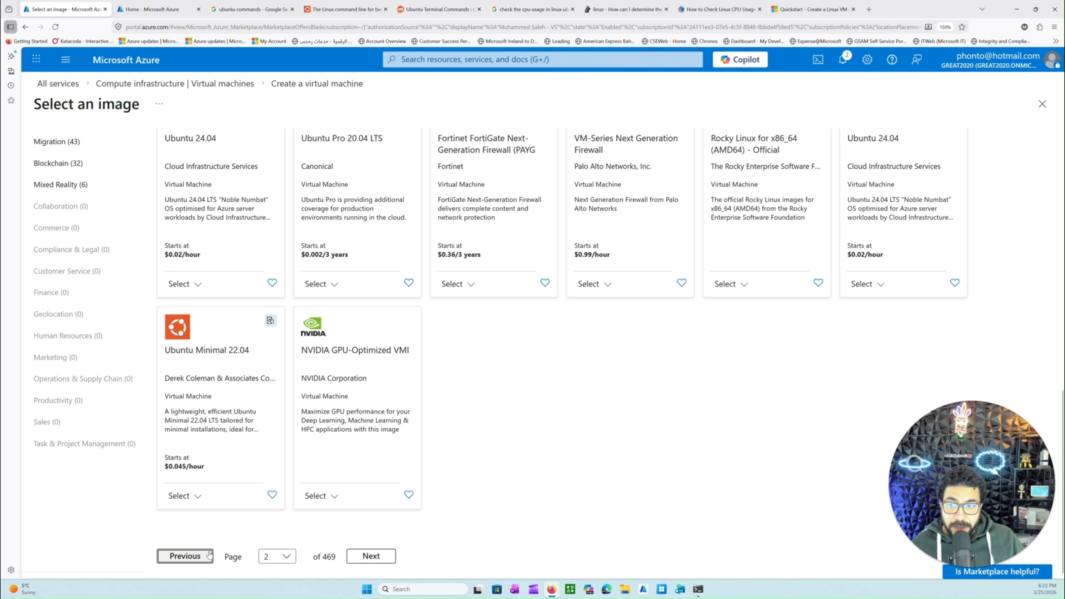
pyautogui.click(209, 555)
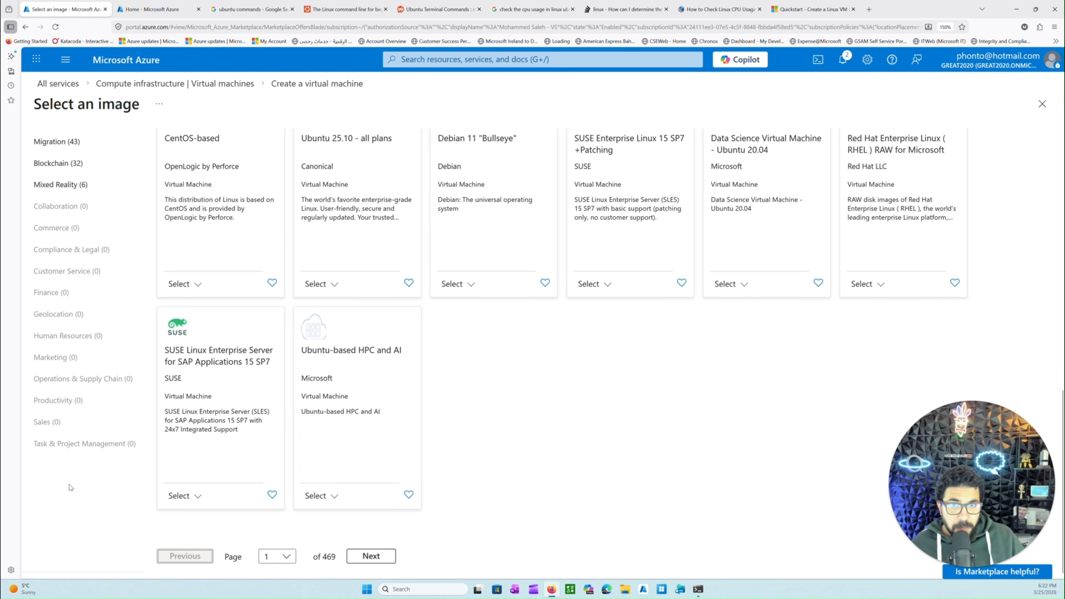
pyautogui.scroll(10, 369, 364)
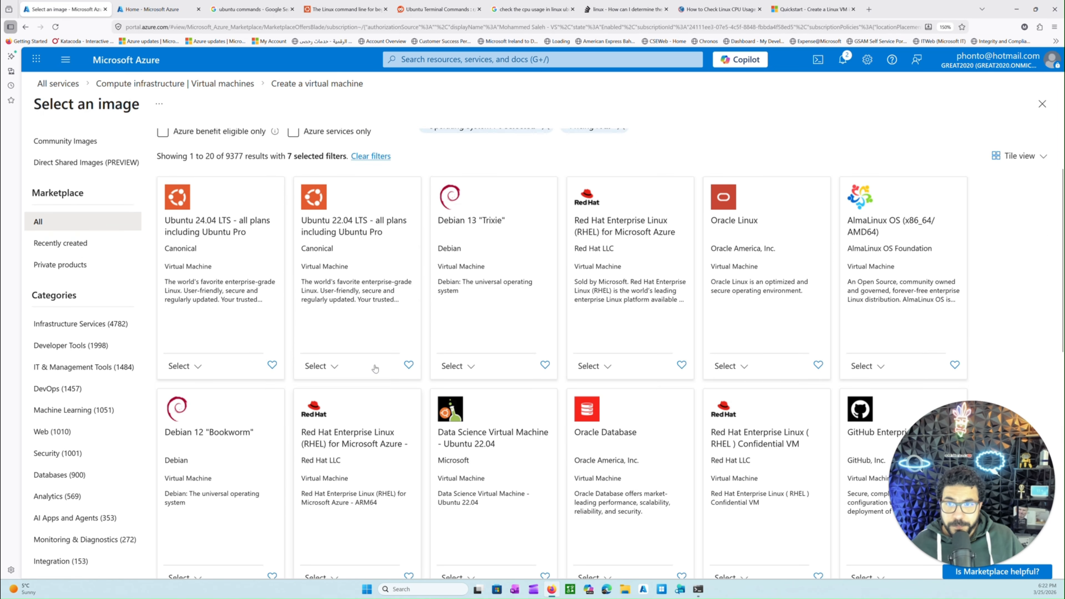
pyautogui.scroll(-1, 262, 348)
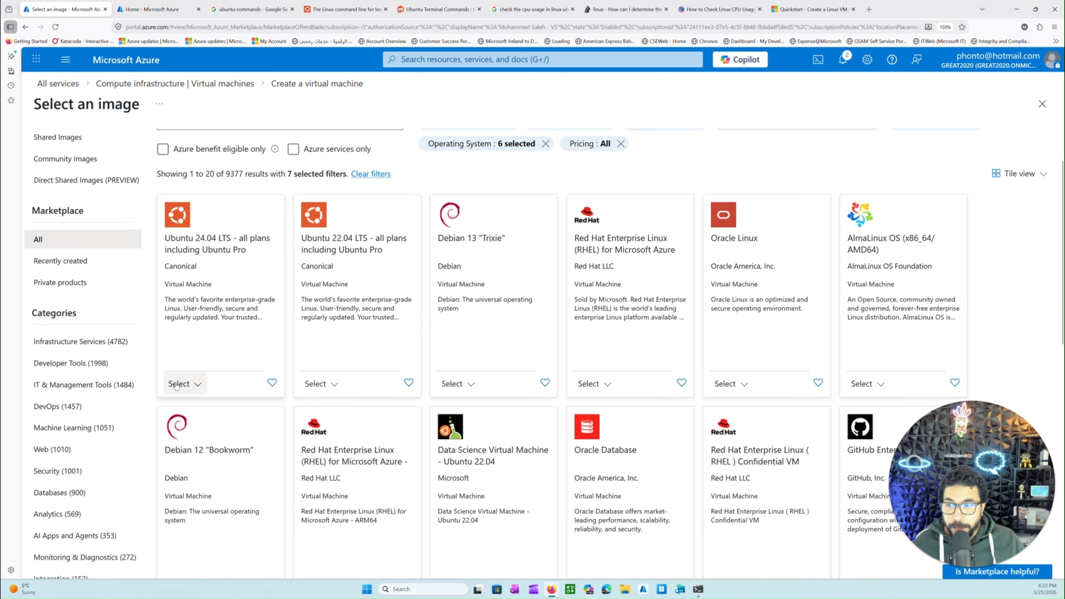
pyautogui.click(192, 384)
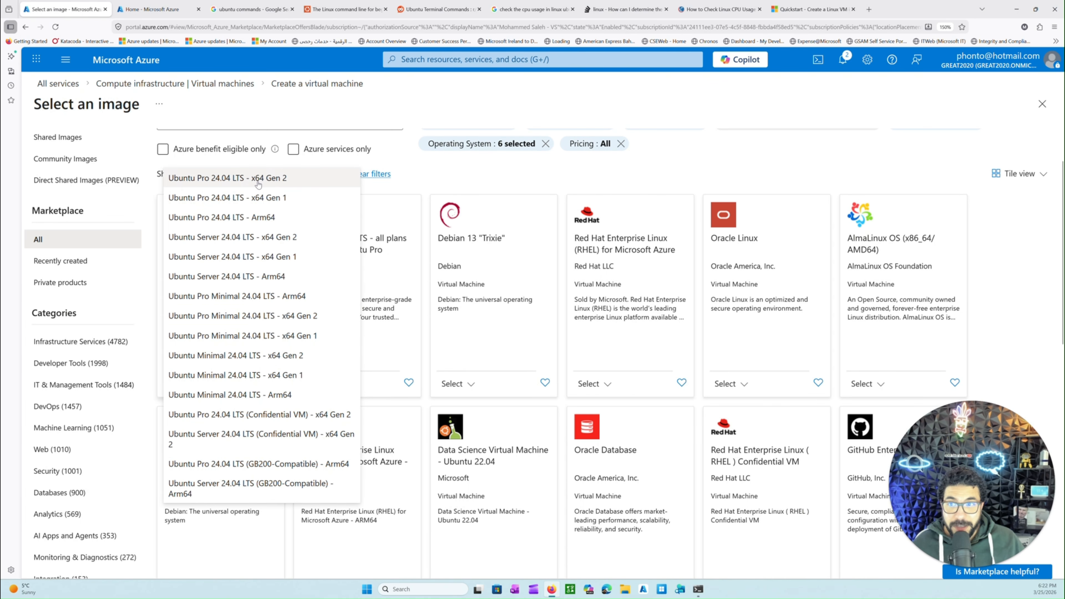
pyautogui.click(240, 182)
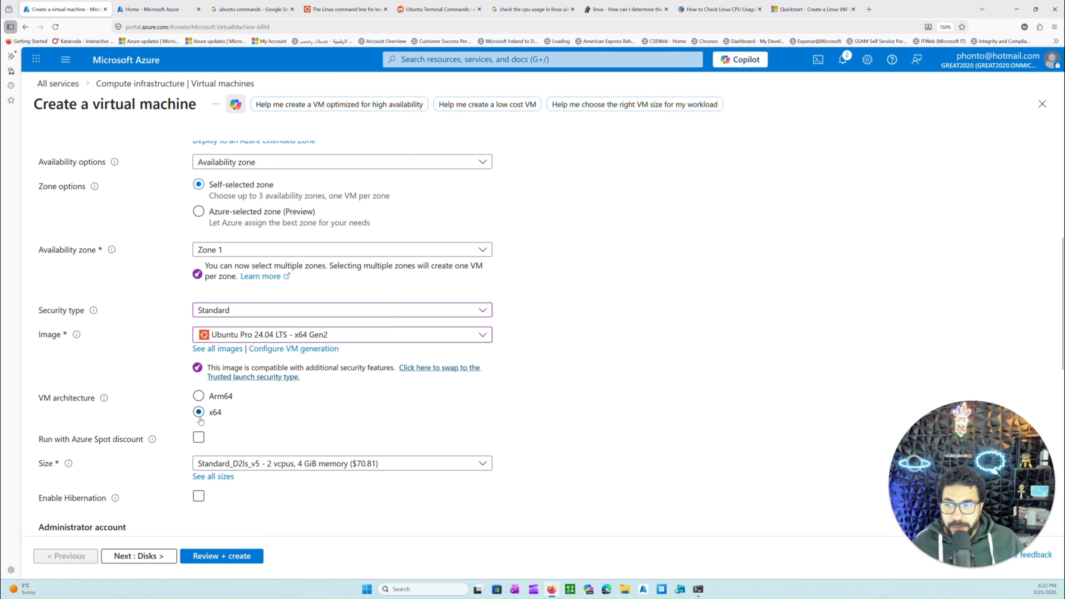
pyautogui.click(65, 400)
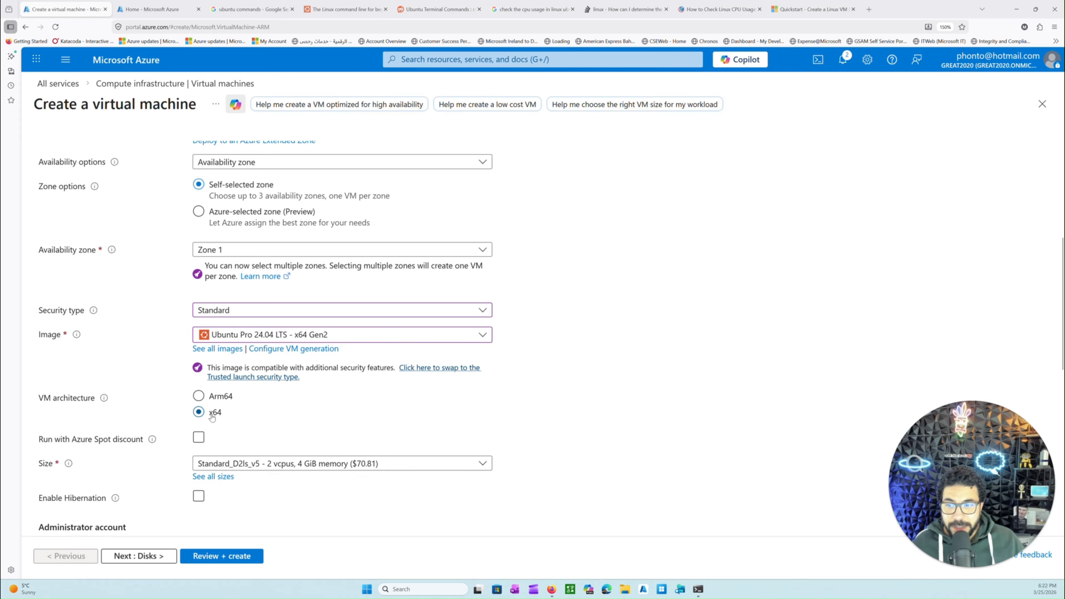
# Open the full list of VM sizes, examine the most used sizes, monthly costs and size series, and close it without choosing one
pyautogui.scroll(-3, 217, 424)
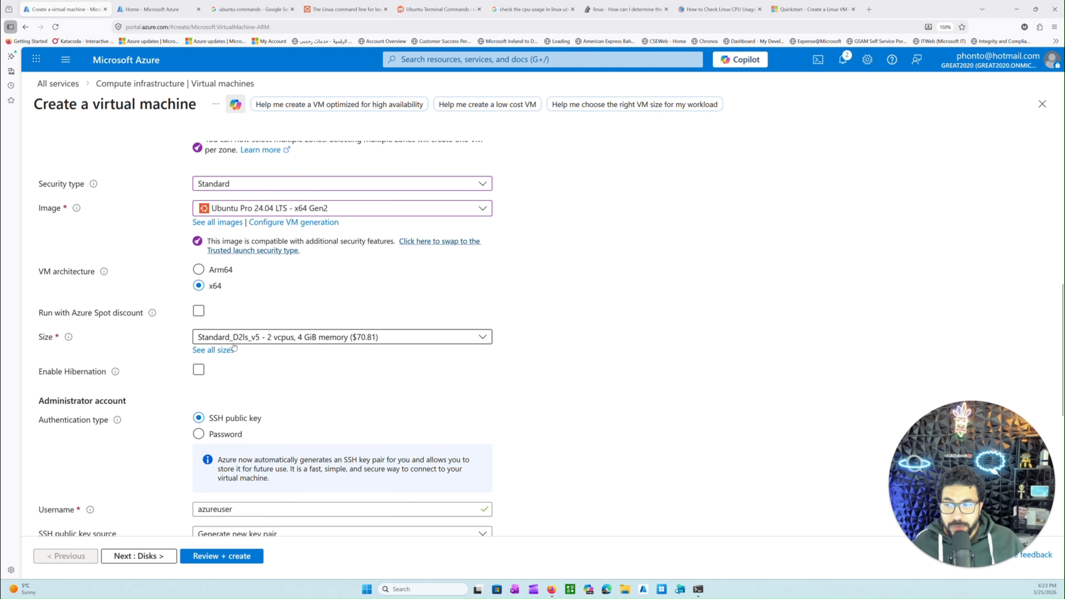
pyautogui.click(218, 352)
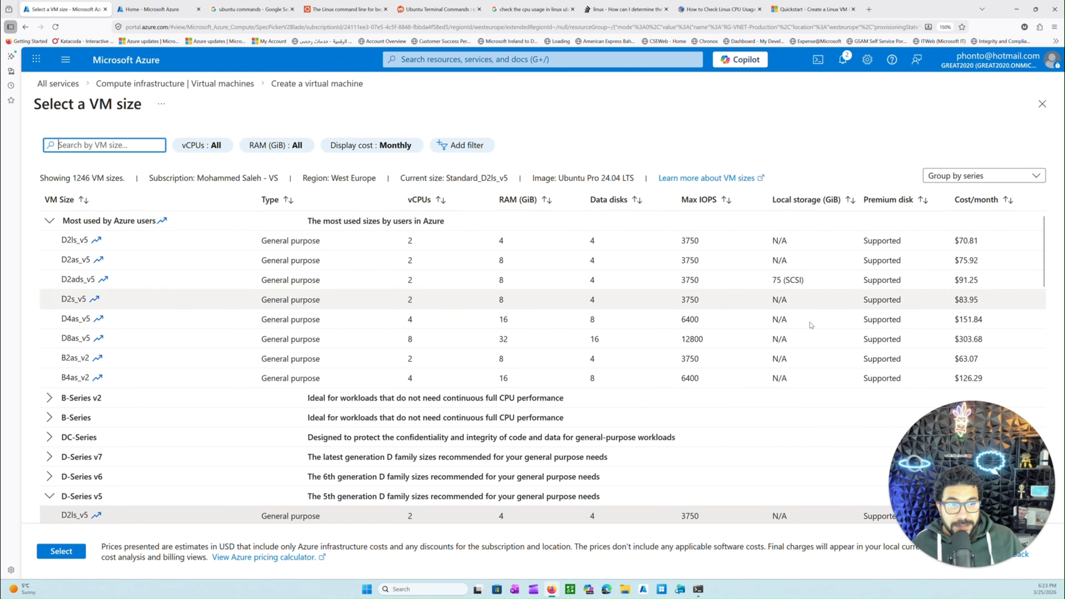
pyautogui.scroll(-3, 771, 298)
pyautogui.scroll(3, 771, 298)
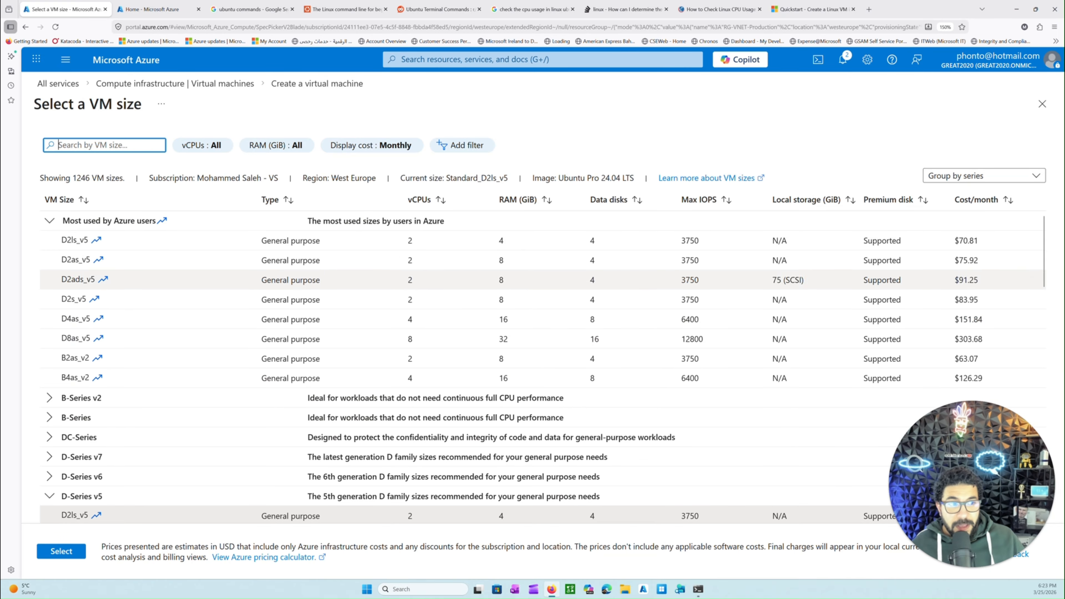
pyautogui.scroll(-1, 981, 258)
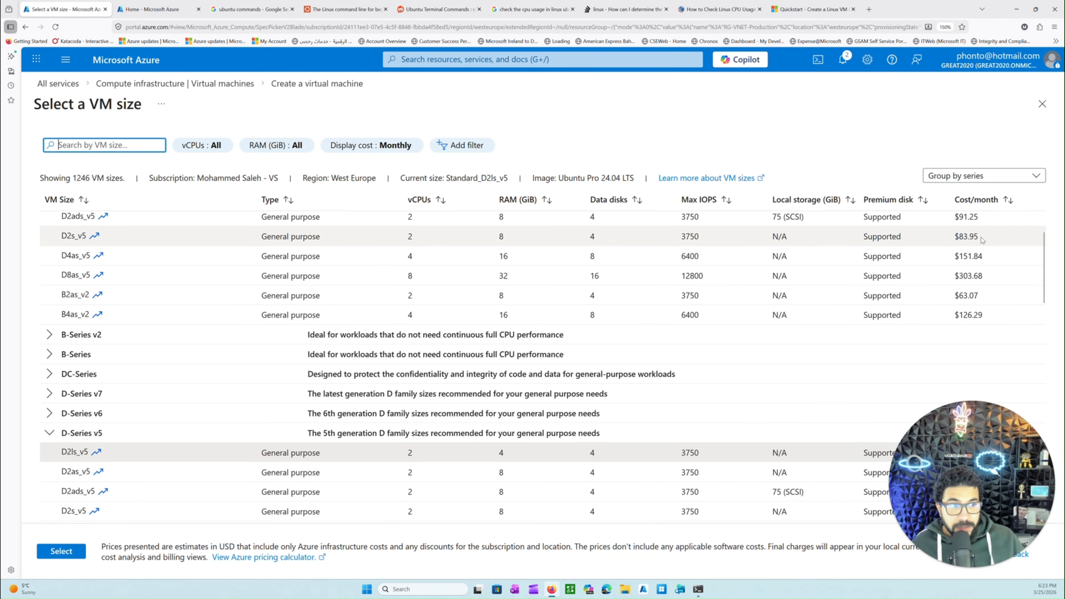
pyautogui.scroll(1, 981, 258)
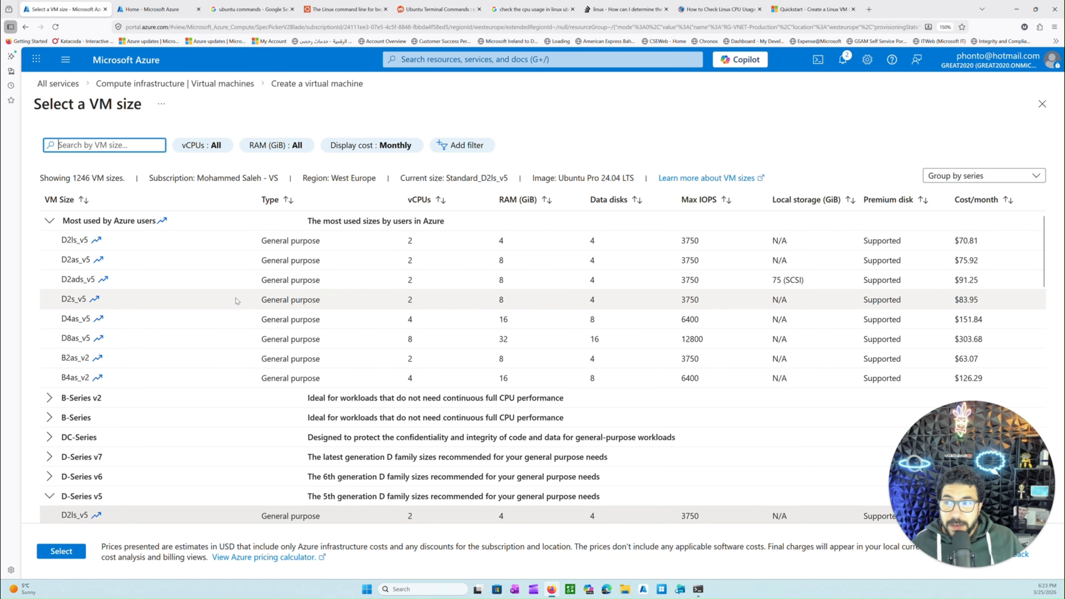
pyautogui.click(49, 222)
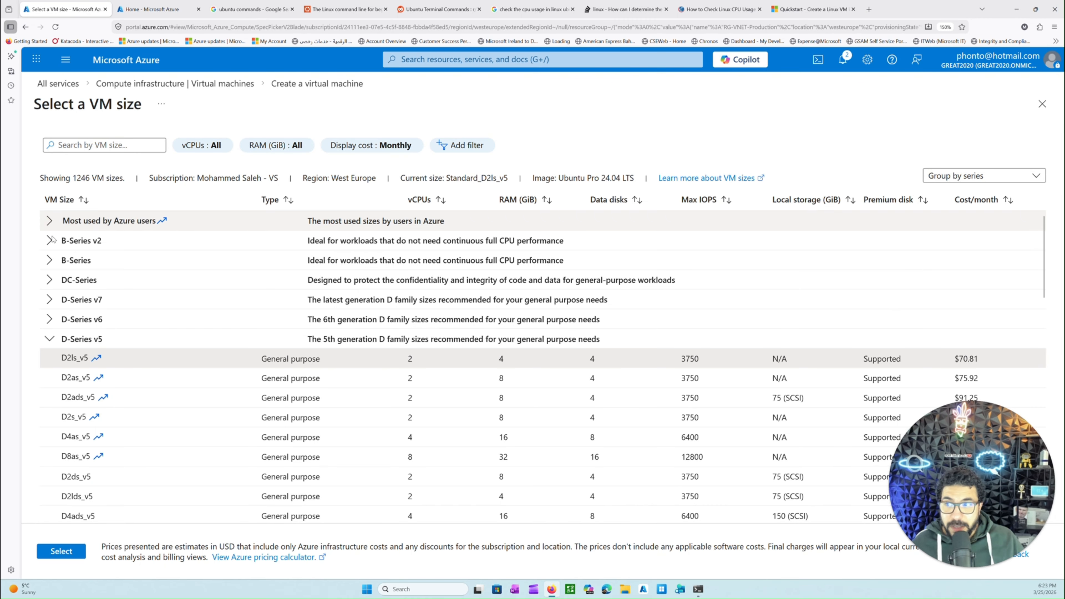
pyautogui.scroll(-10, 48, 225)
pyautogui.scroll(-6, 106, 390)
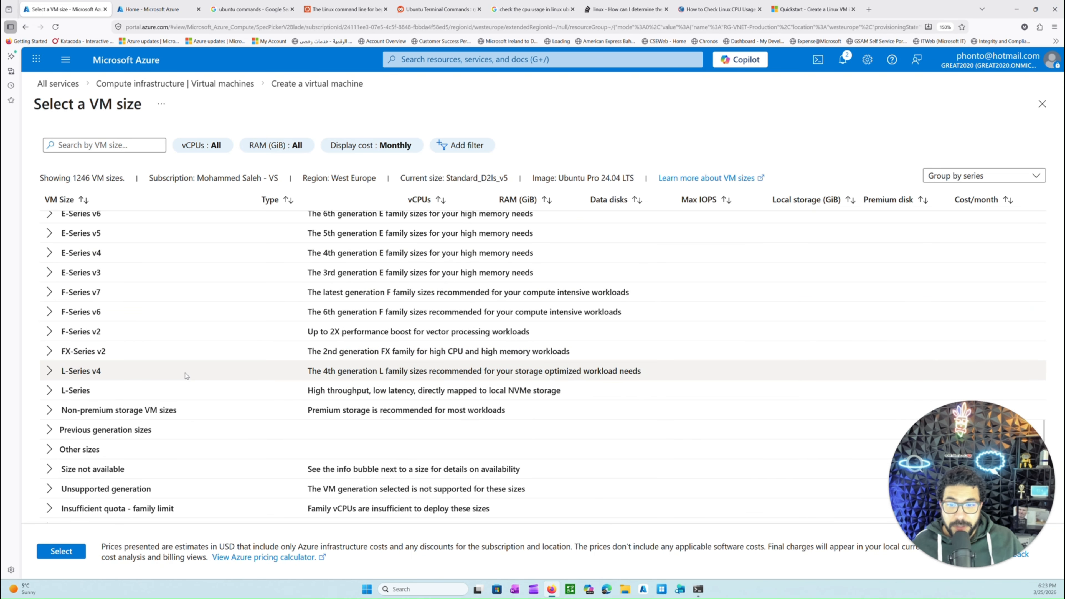
pyautogui.click(1040, 105)
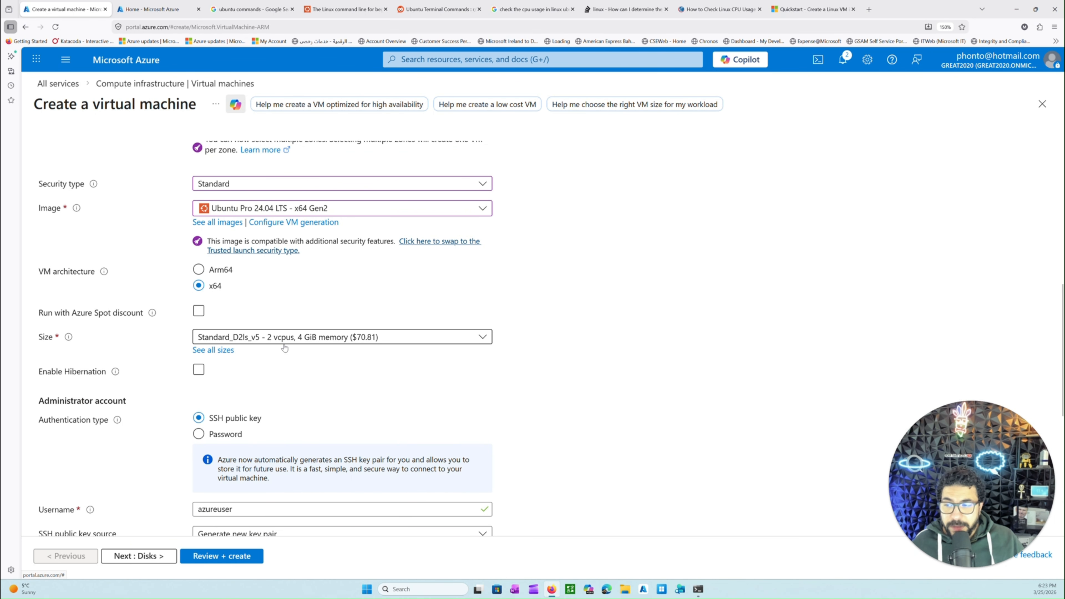
# Set the administrator account's authentication type to Password and enter the administrator username
pyautogui.scroll(-2, 234, 384)
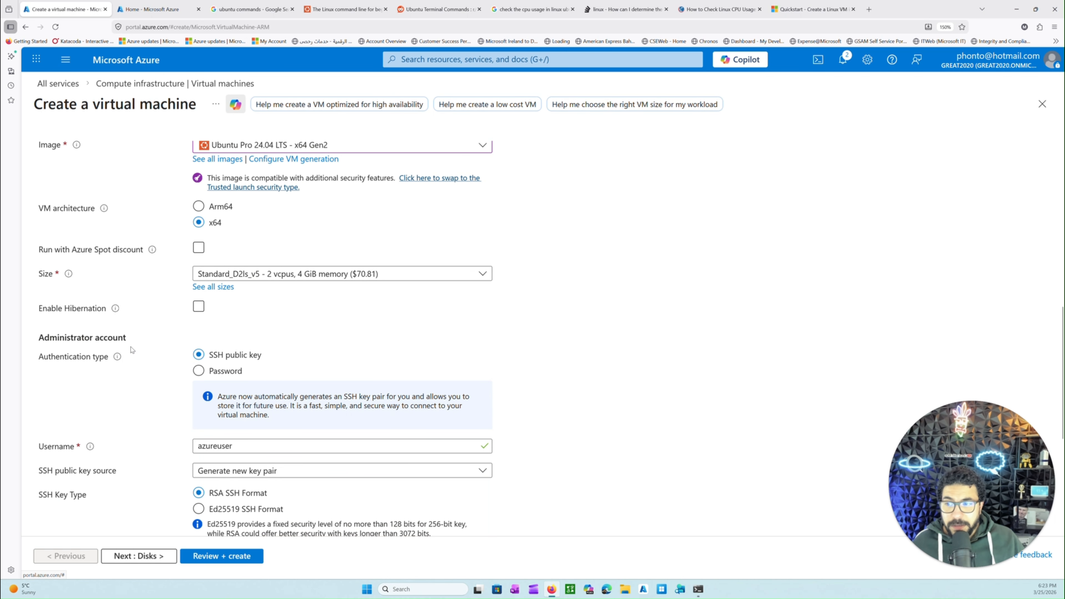
pyautogui.moveTo(89, 311); pyautogui.dragTo(58, 308)
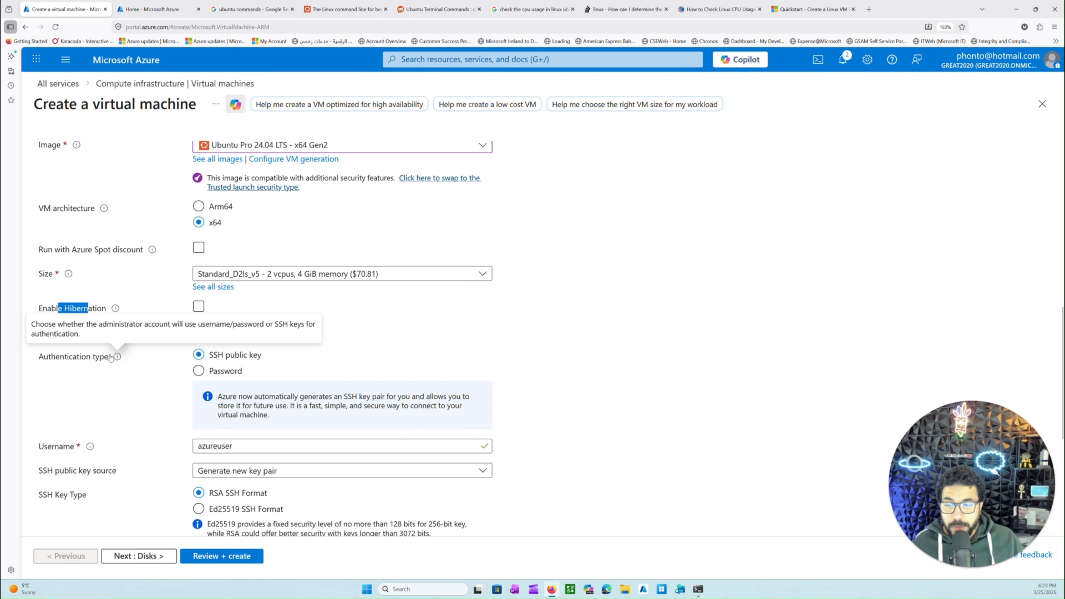
pyautogui.moveTo(44, 357); pyautogui.dragTo(90, 357)
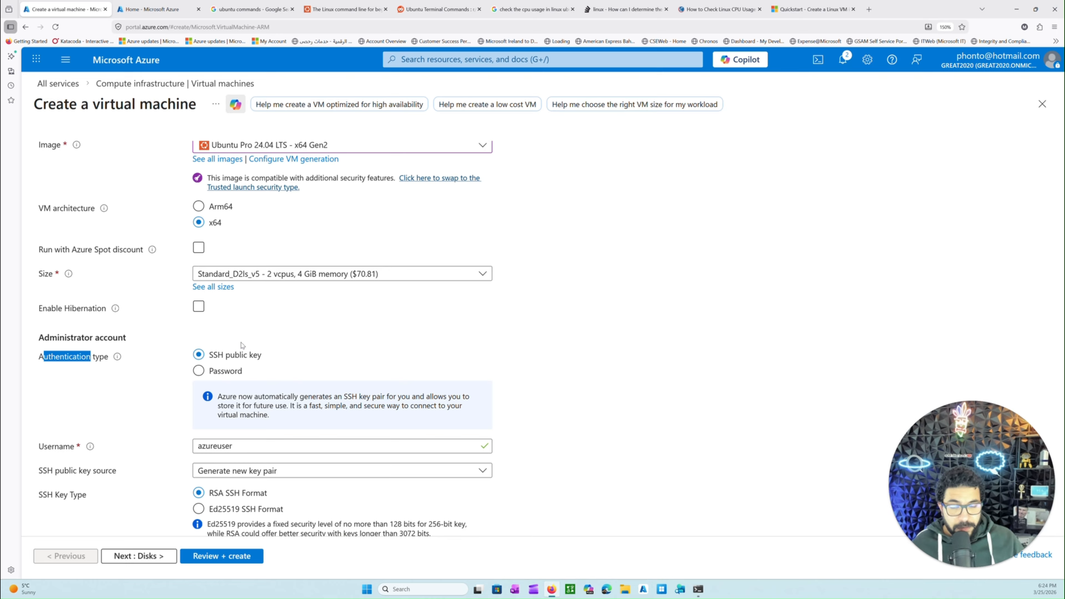
pyautogui.click(211, 373)
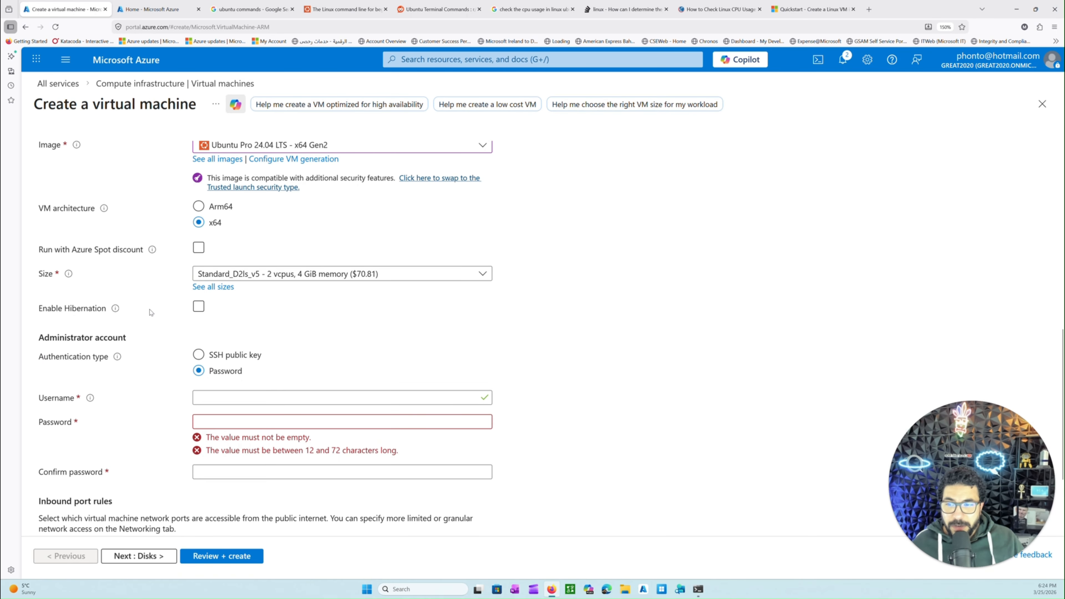
pyautogui.click(230, 397)
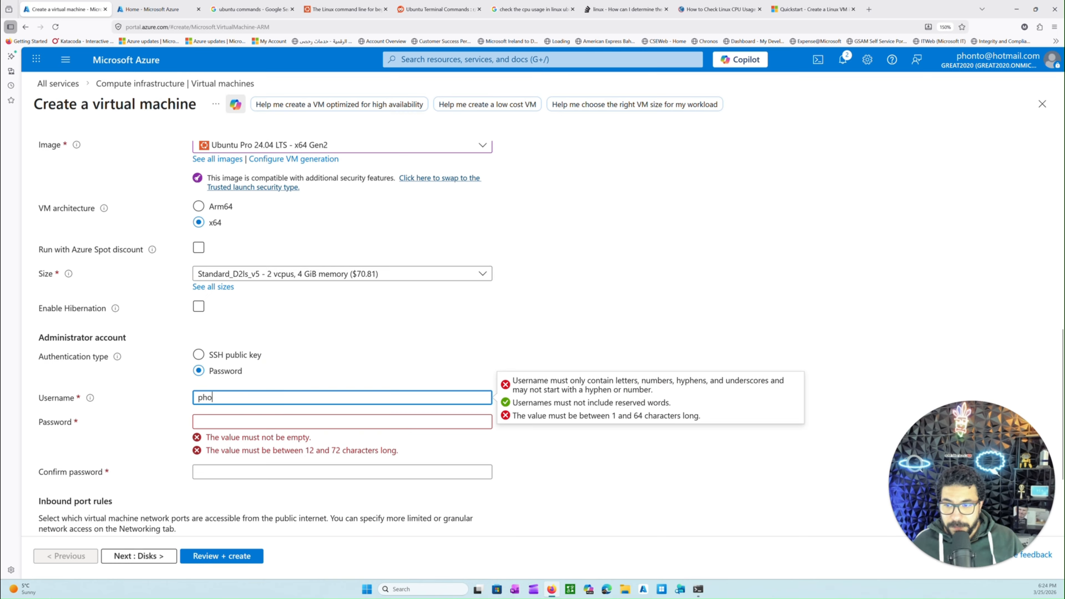
pyautogui.press('Tab')
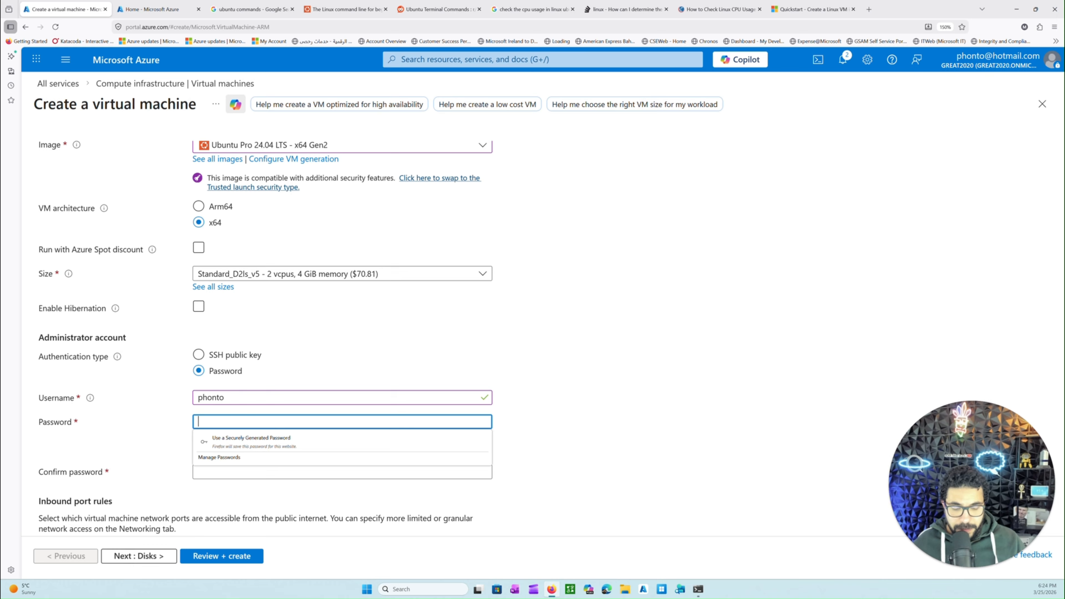
# Enter the administrator account password and repeat it in the confirmation field
pyautogui.write('••')
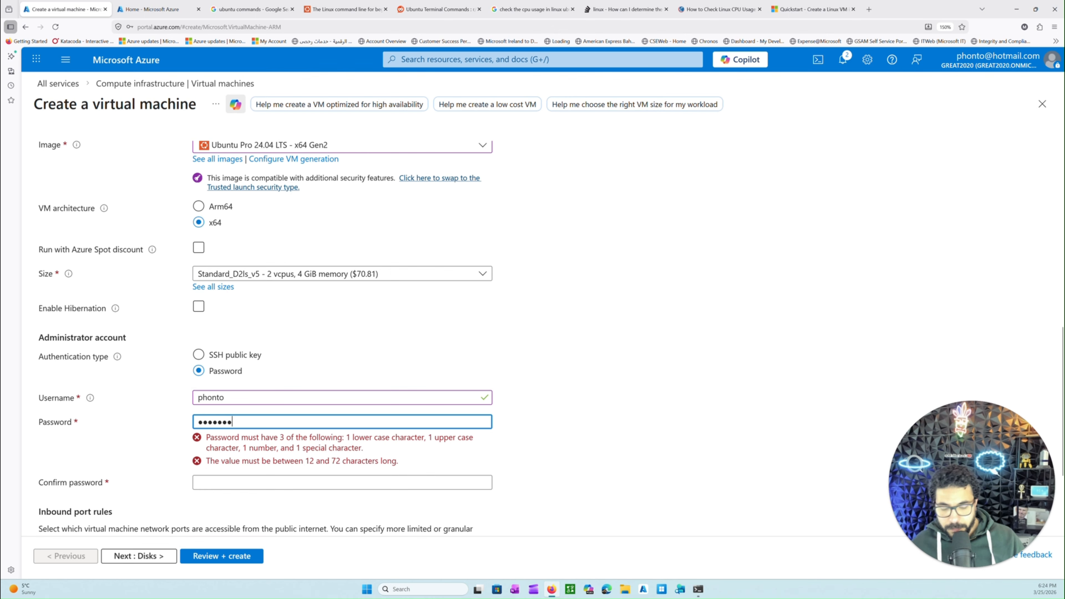
pyautogui.write('•••')
pyautogui.press('Tab')
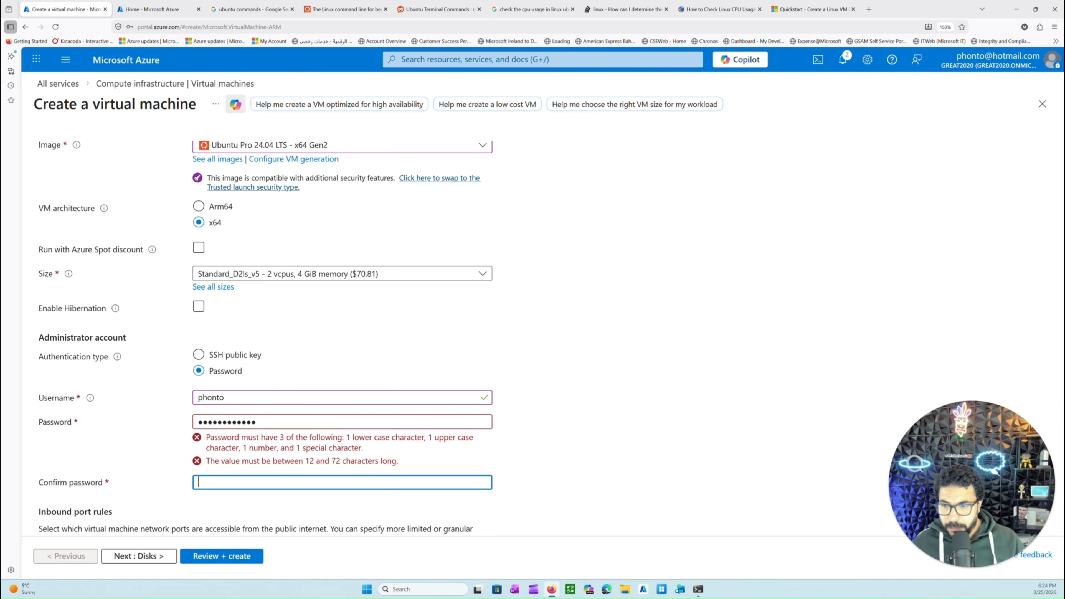
pyautogui.write('•')
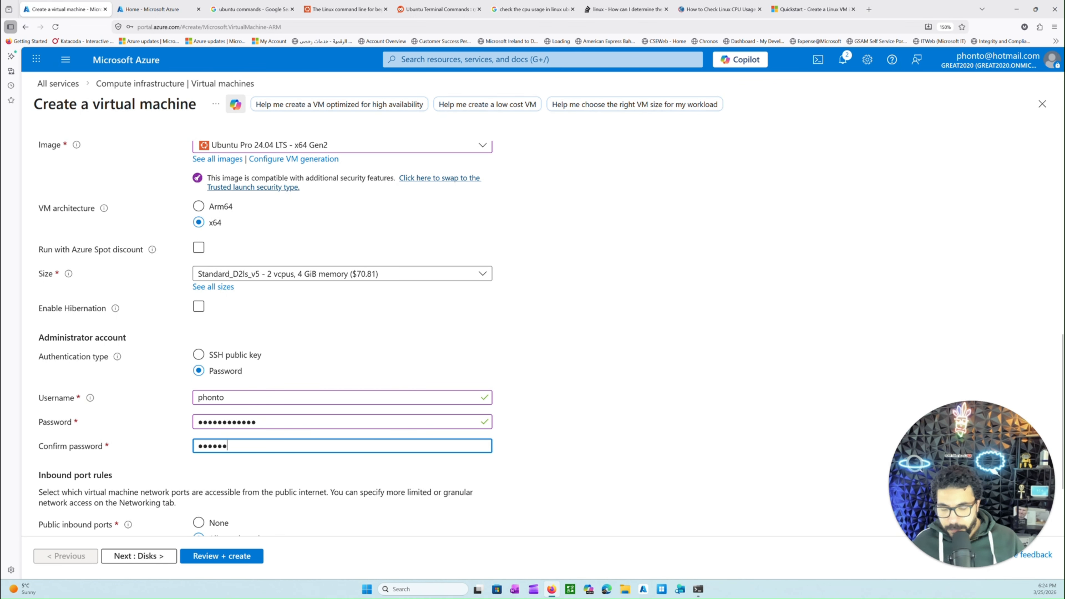
pyautogui.write('••••••••')
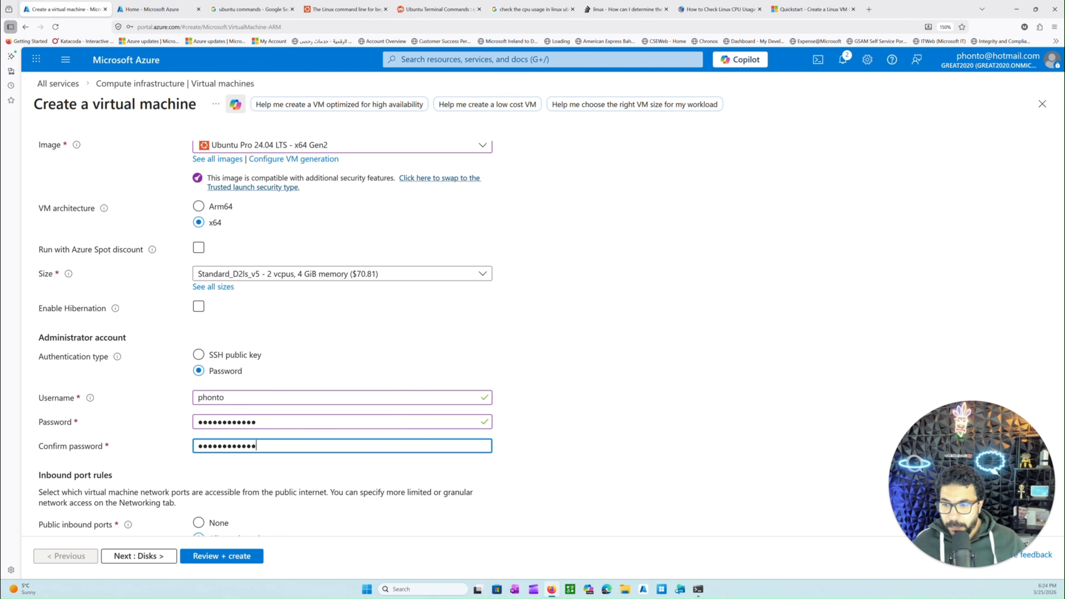
# Examine the inbound port rules, including the description of public internet access and the public inbound ports setting
pyautogui.scroll(-3, 254, 343)
pyautogui.moveTo(120, 428)
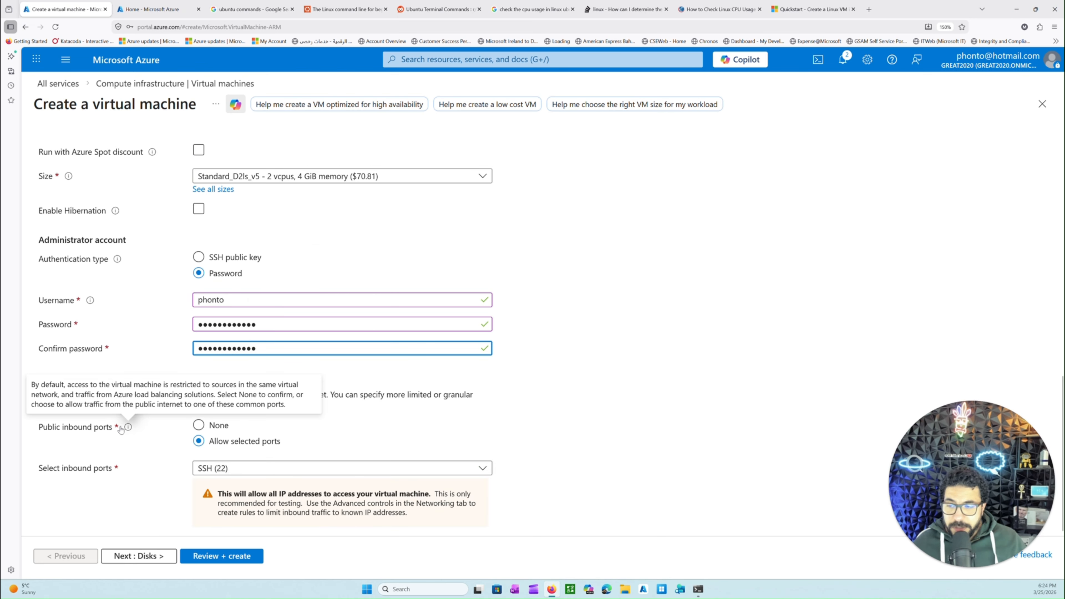
pyautogui.scroll(4, 121, 421)
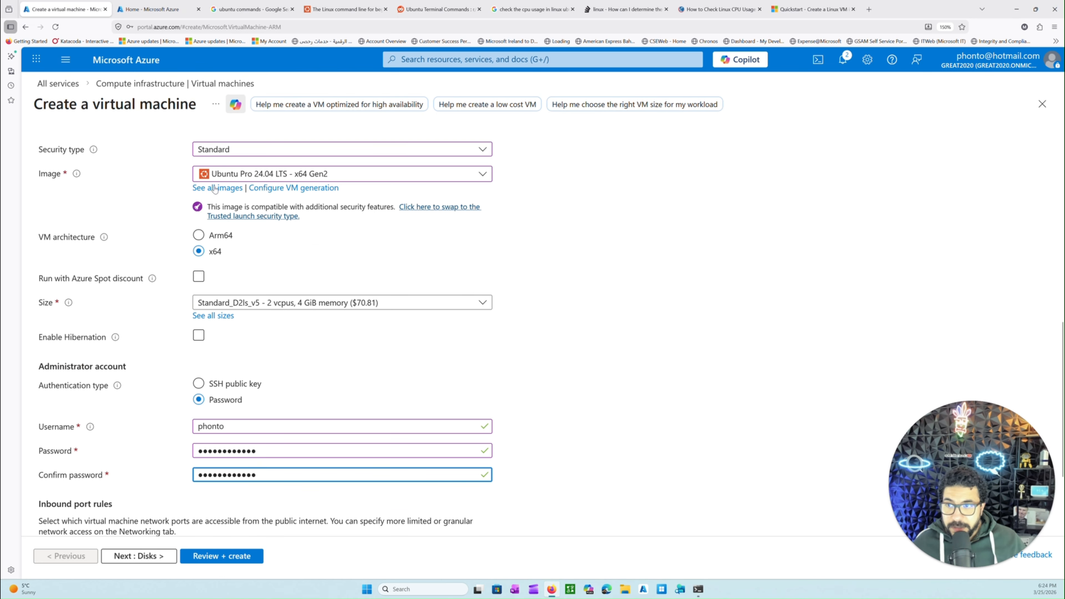
pyautogui.scroll(-2, 121, 422)
pyautogui.scroll(-2, 164, 415)
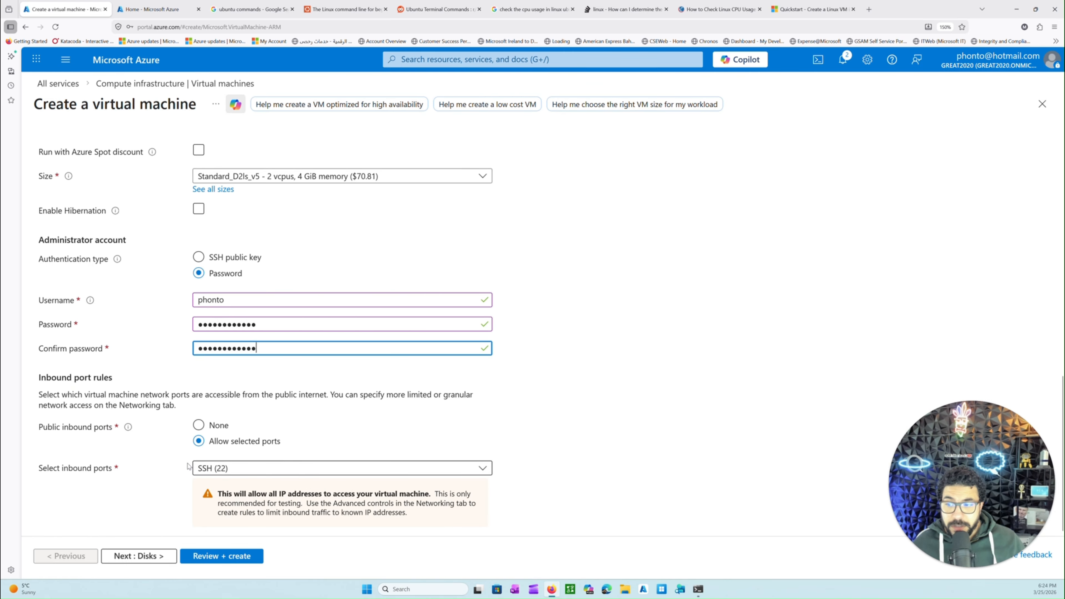
pyautogui.moveTo(56, 405); pyautogui.dragTo(122, 413)
pyautogui.moveTo(264, 394); pyautogui.dragTo(308, 394)
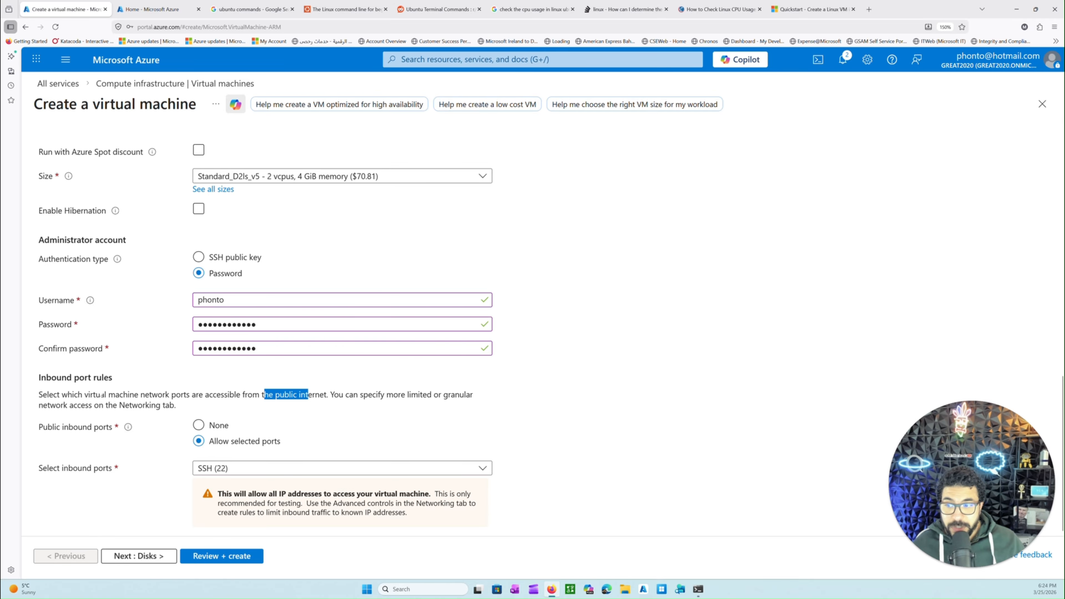
pyautogui.click(282, 395)
pyautogui.moveTo(348, 395); pyautogui.dragTo(455, 394)
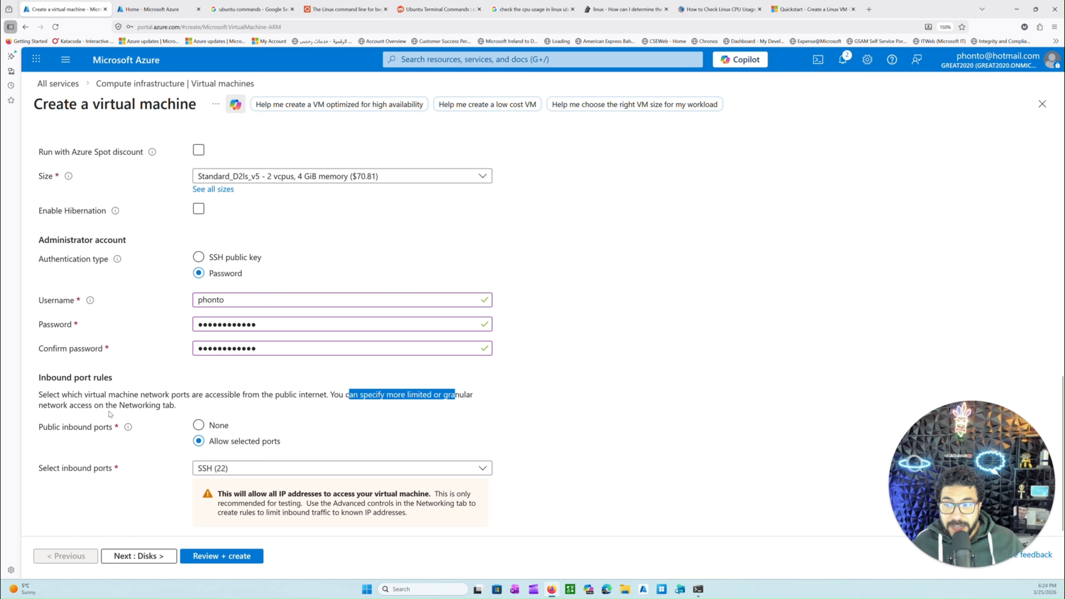
pyautogui.moveTo(108, 405); pyautogui.dragTo(169, 405)
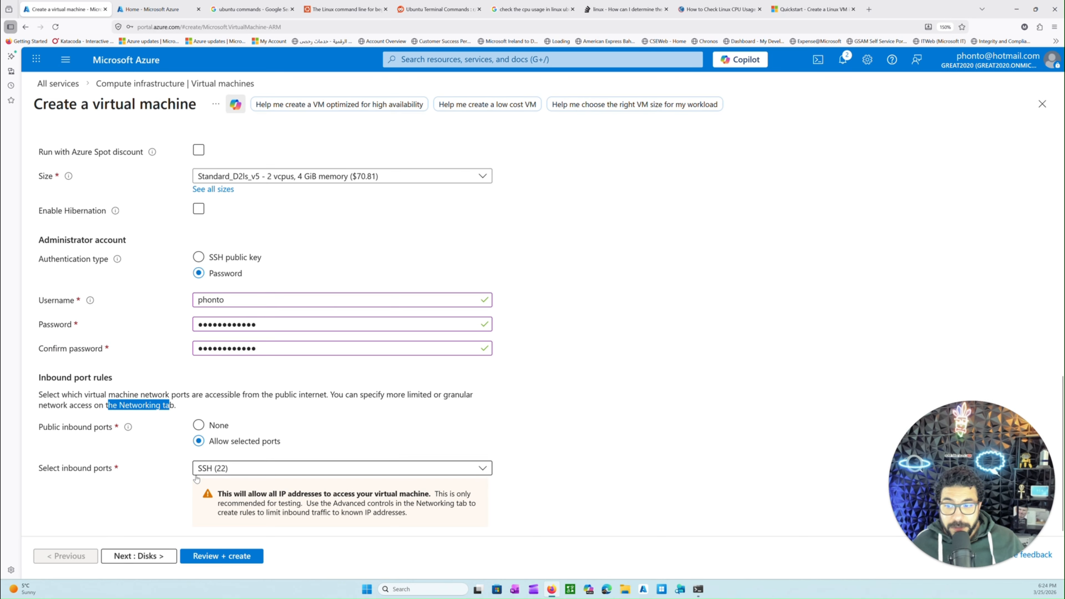
# In the disk settings, set the OS disk type to Standard SSD (locally-redundant storage) and keep the OS disk size at Image default (30 GiB)
pyautogui.click(159, 557)
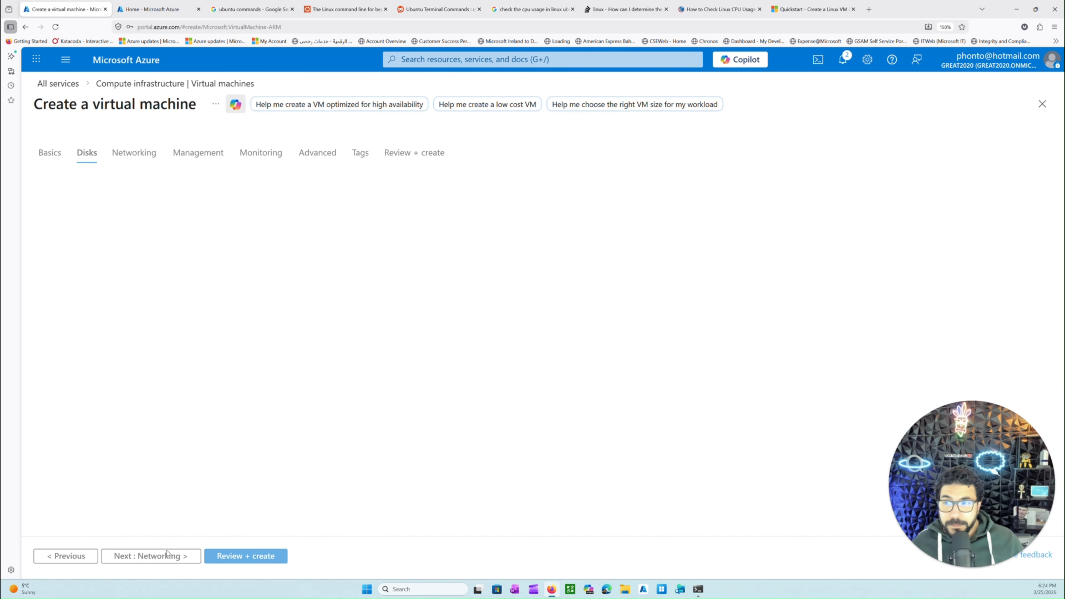
pyautogui.scroll(-2, 176, 372)
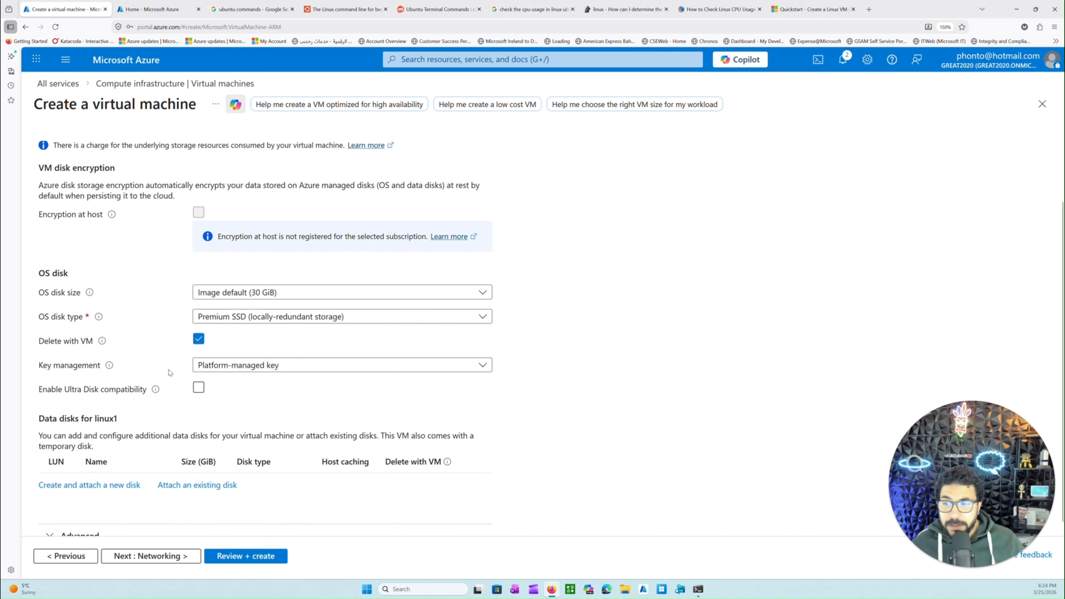
pyautogui.click(254, 317)
pyautogui.click(246, 396)
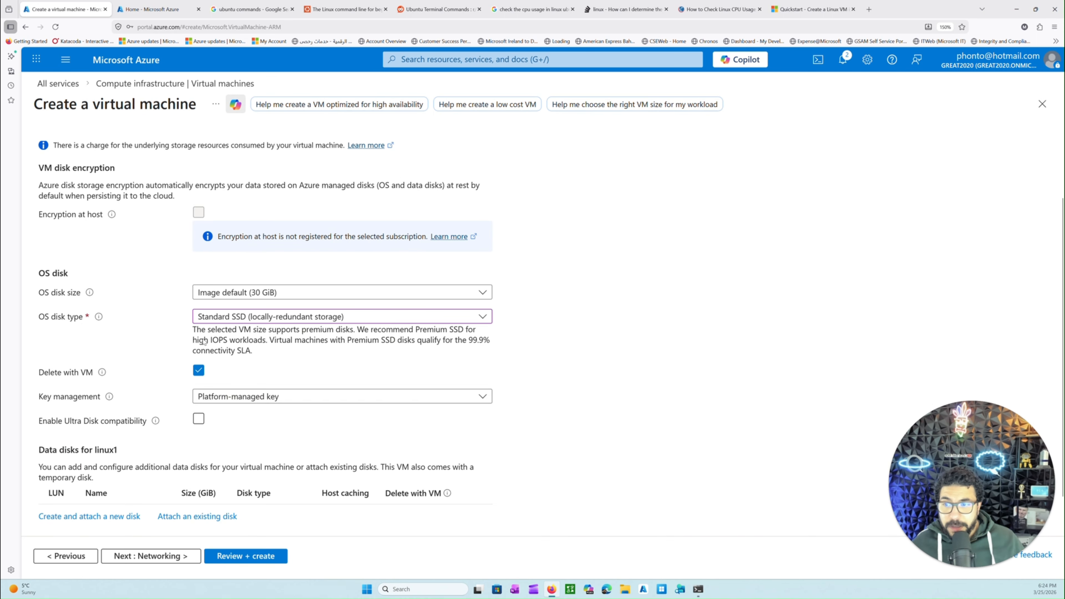
pyautogui.click(260, 296)
pyautogui.click(260, 295)
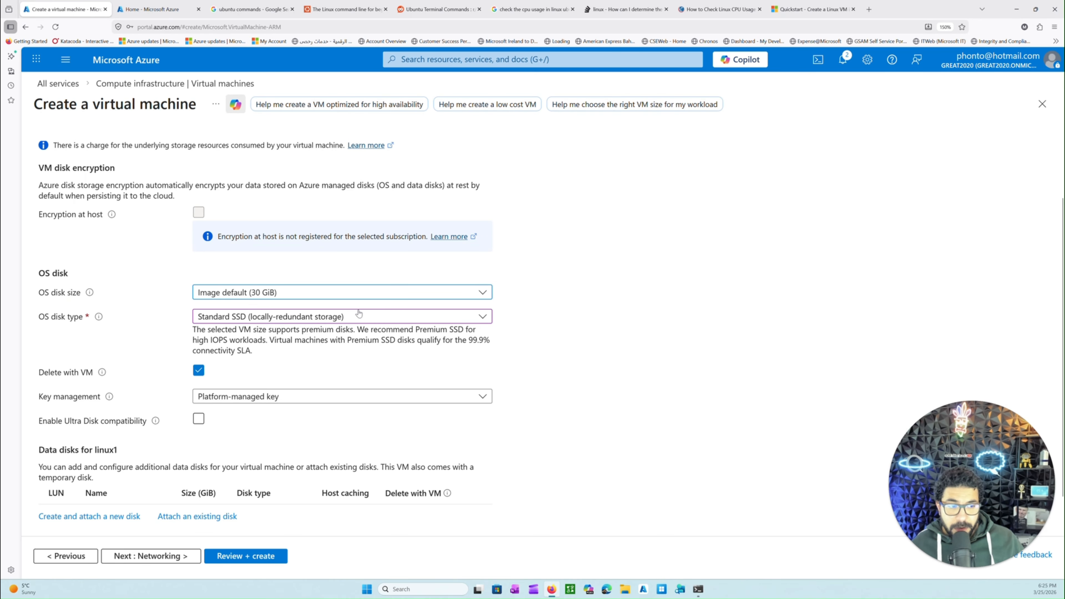
pyautogui.scroll(-1, 273, 398)
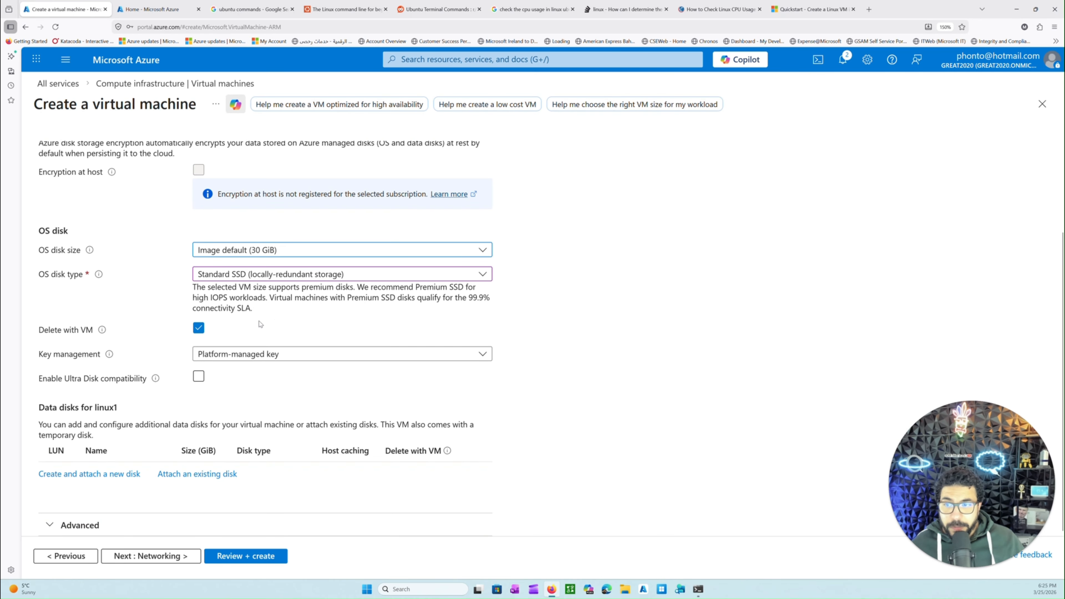
pyautogui.click(199, 377)
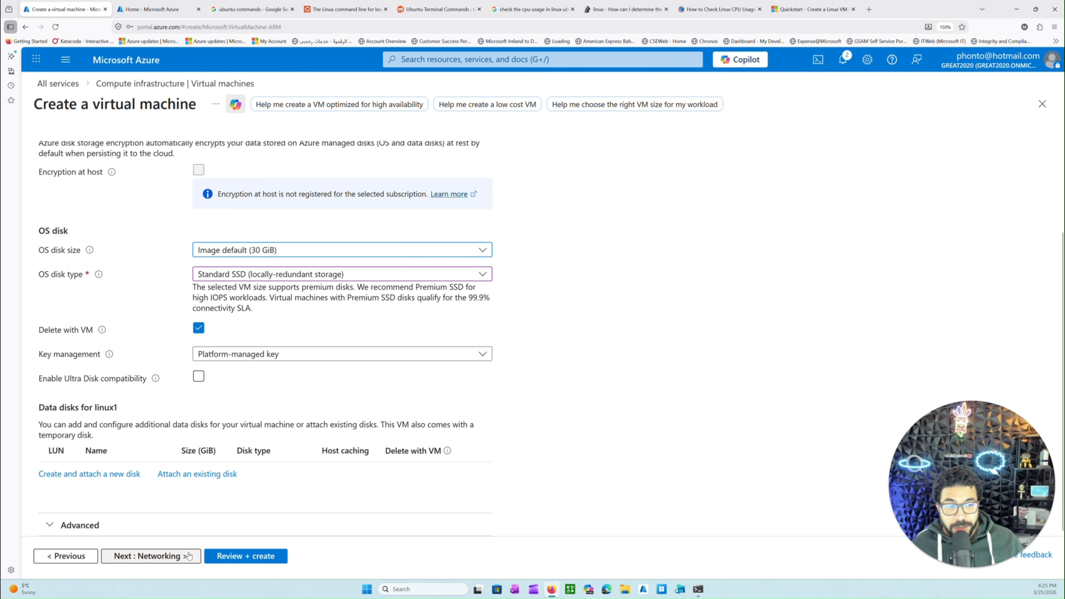
# Proceed to the networking settings and select vnet-prod-hub as the VM's virtual network
pyautogui.click(168, 557)
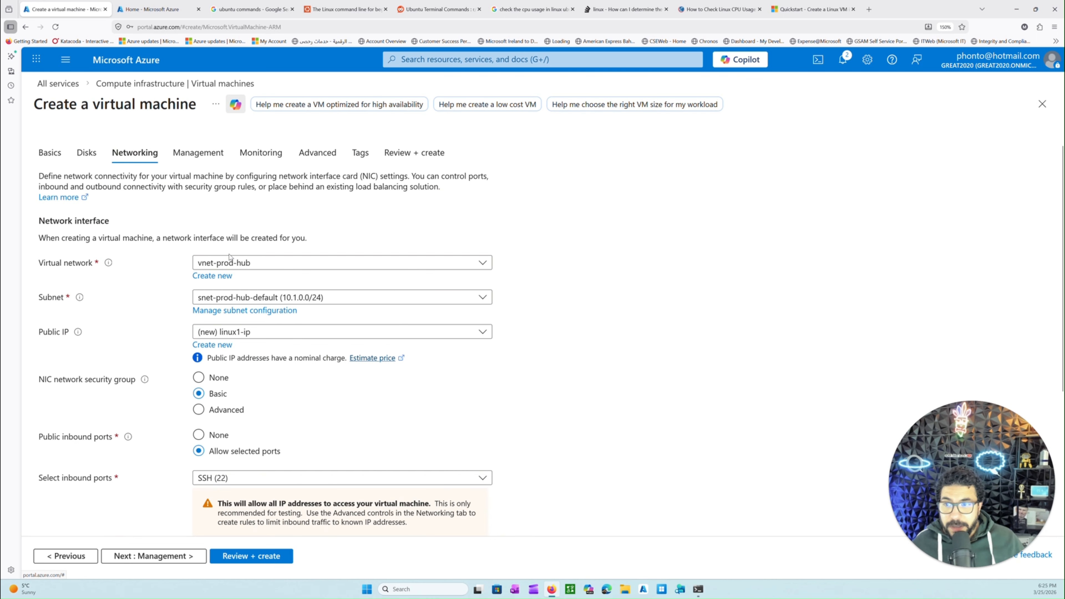
pyautogui.click(229, 265)
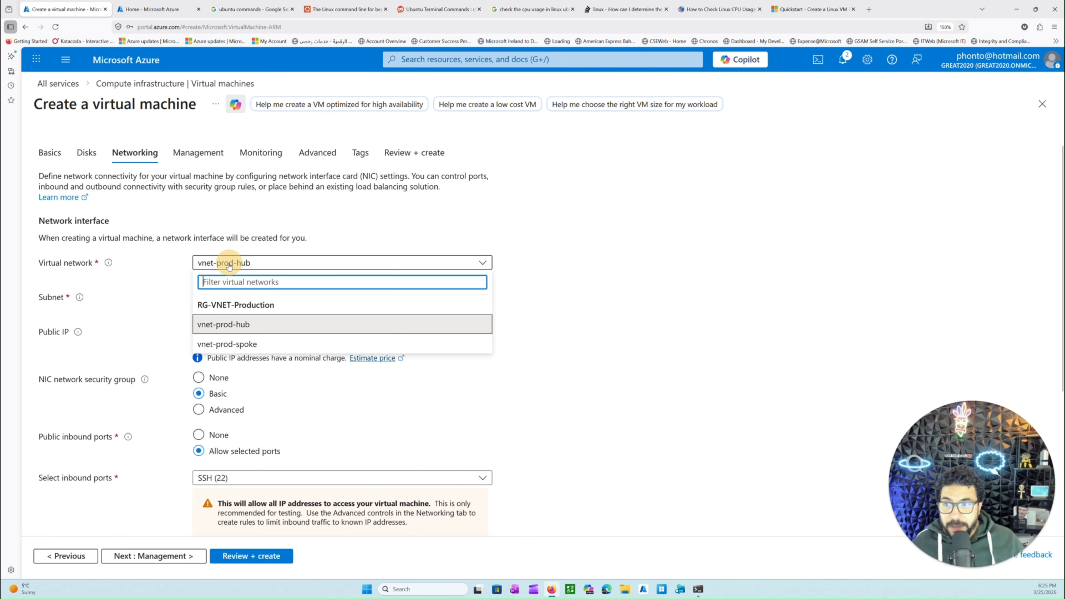
pyautogui.click(228, 330)
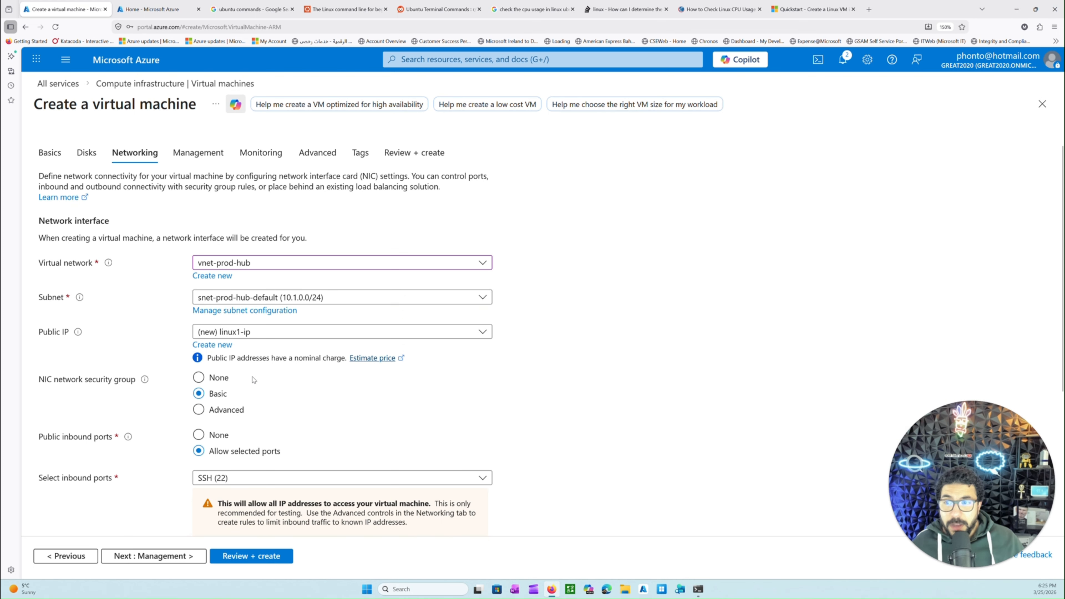
# Review the NIC network security group setting and enable deleting the public IP and NIC when the VM is deleted
pyautogui.scroll(-2, 257, 377)
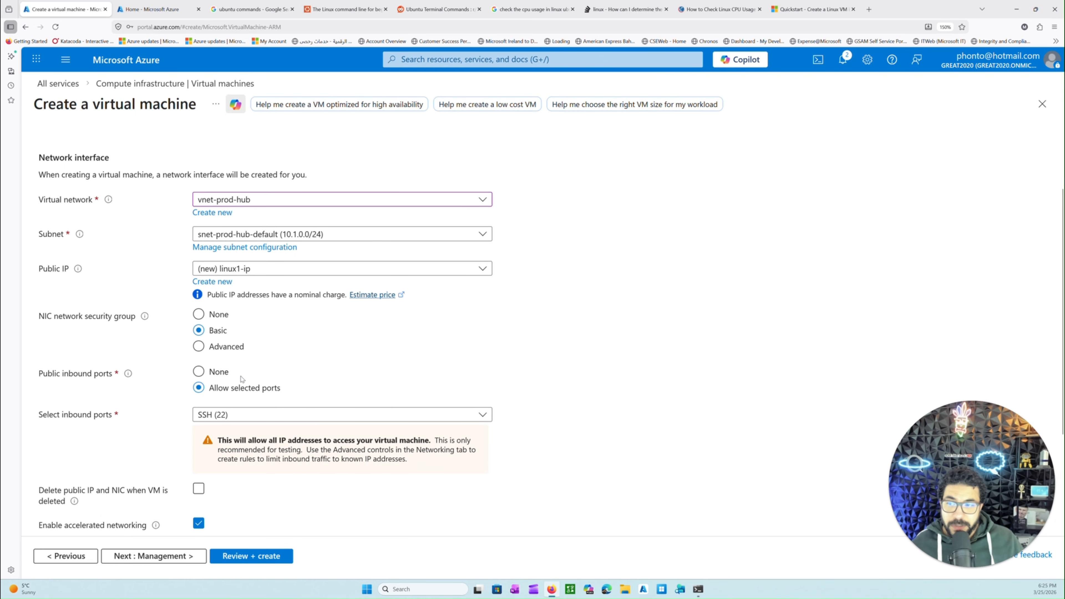
pyautogui.scroll(-2, 174, 374)
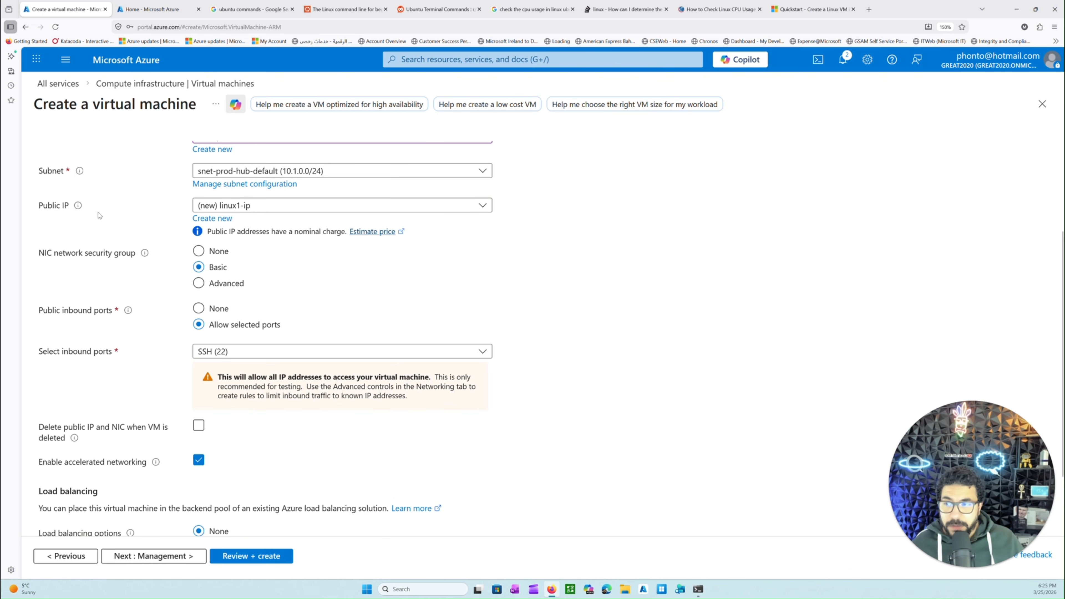
pyautogui.moveTo(101, 254); pyautogui.dragTo(131, 254)
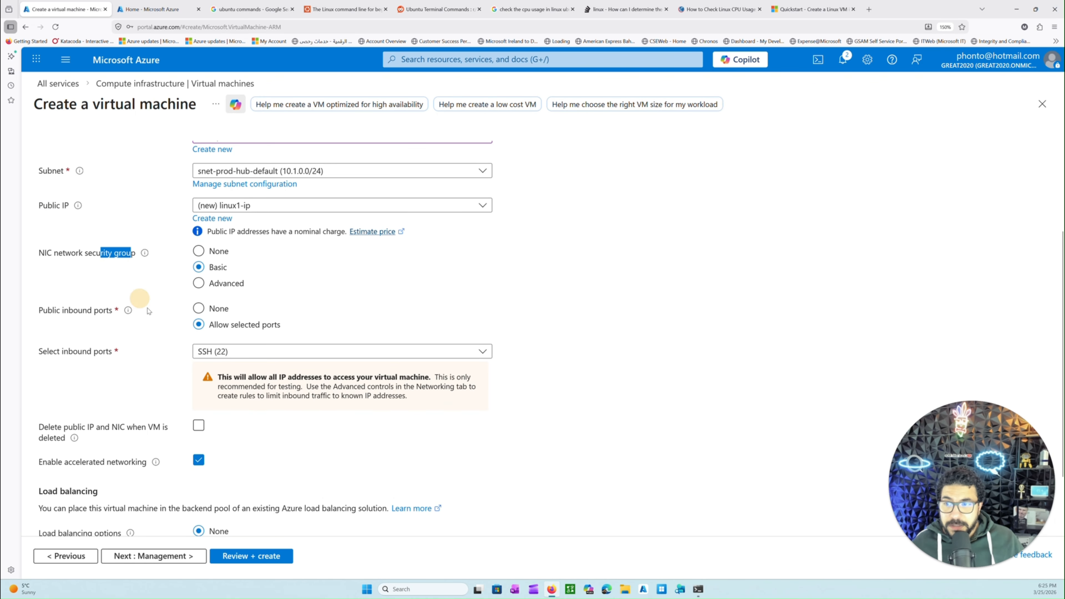
pyautogui.scroll(-2, 184, 372)
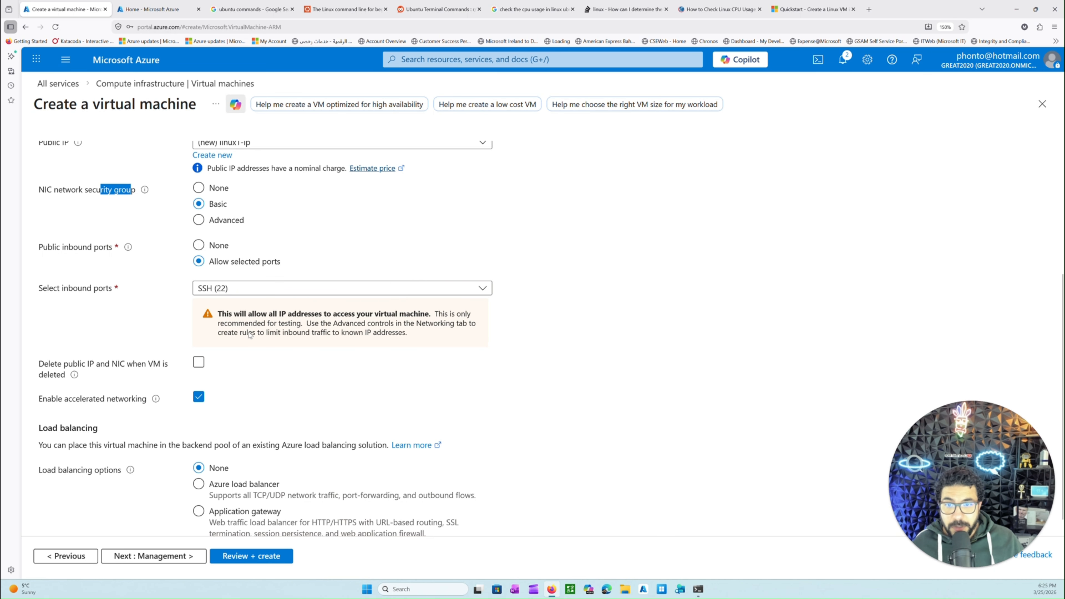
pyautogui.click(198, 363)
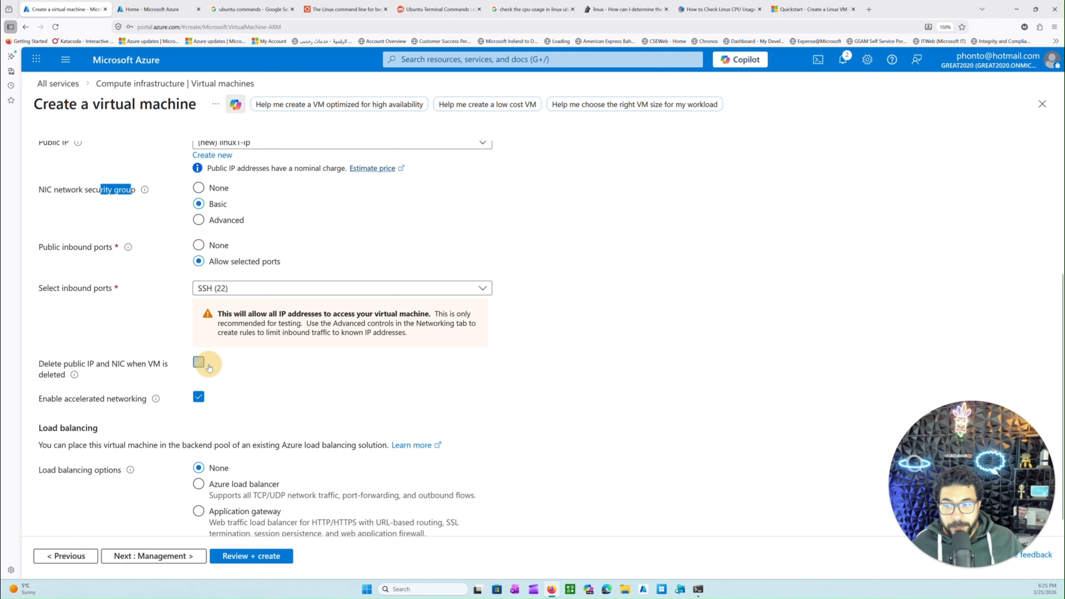
# Check the available inbound ports and the access warning, keep SSH (22) as the allowed port, and proceed to the management settings
pyautogui.scroll(-1, 199, 363)
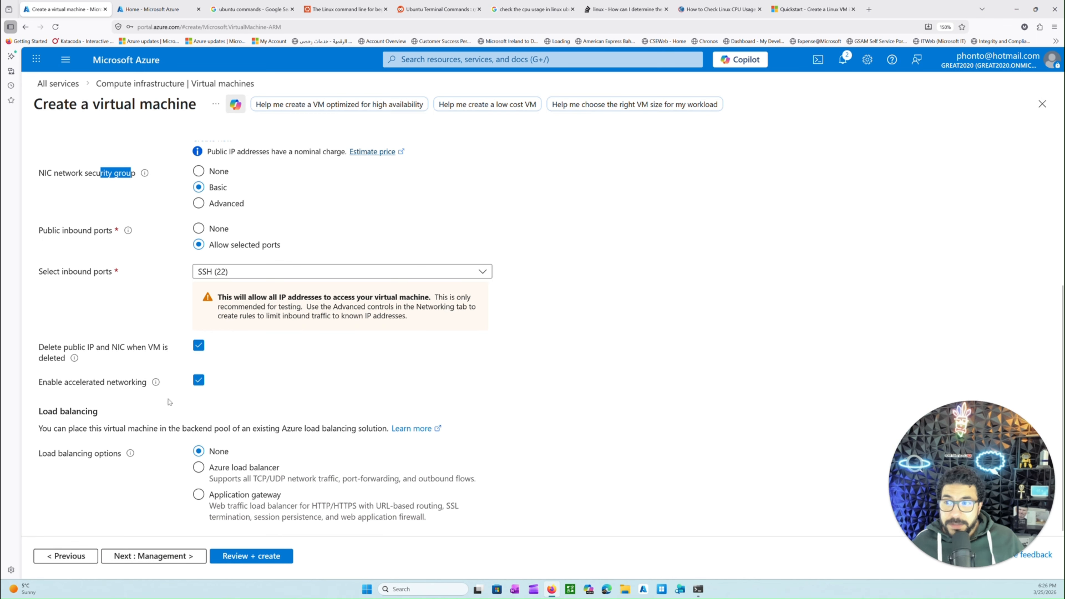
pyautogui.click(215, 272)
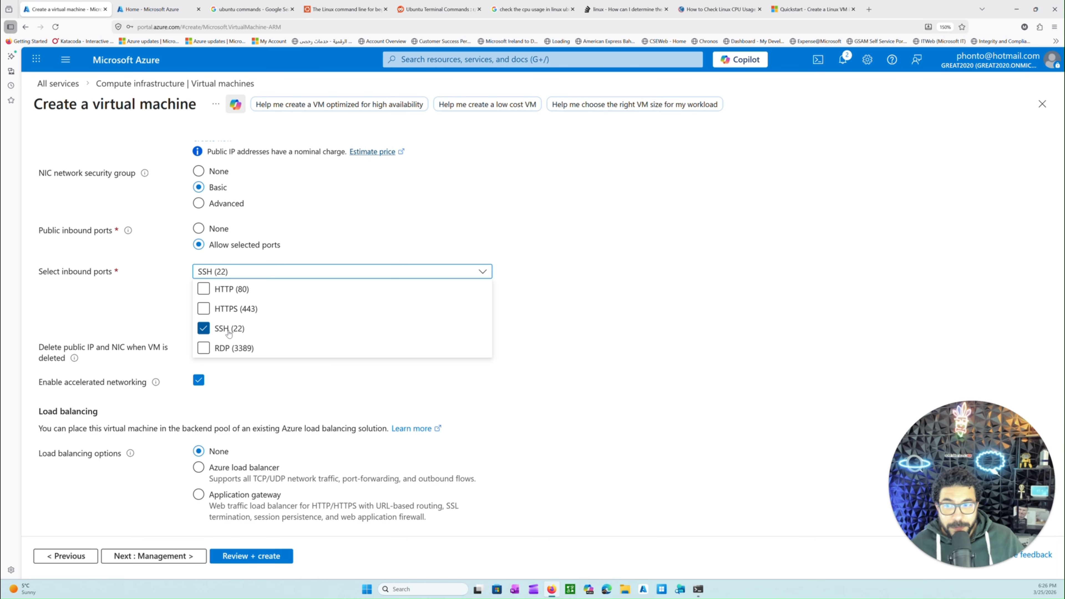
pyautogui.click(138, 306)
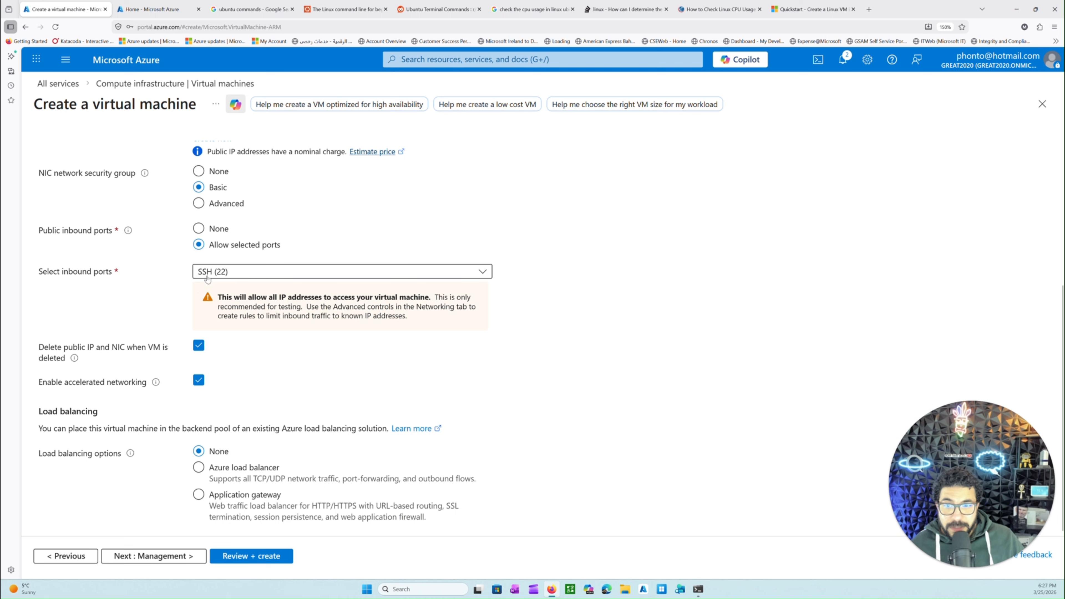
pyautogui.moveTo(200, 301); pyautogui.dragTo(285, 345)
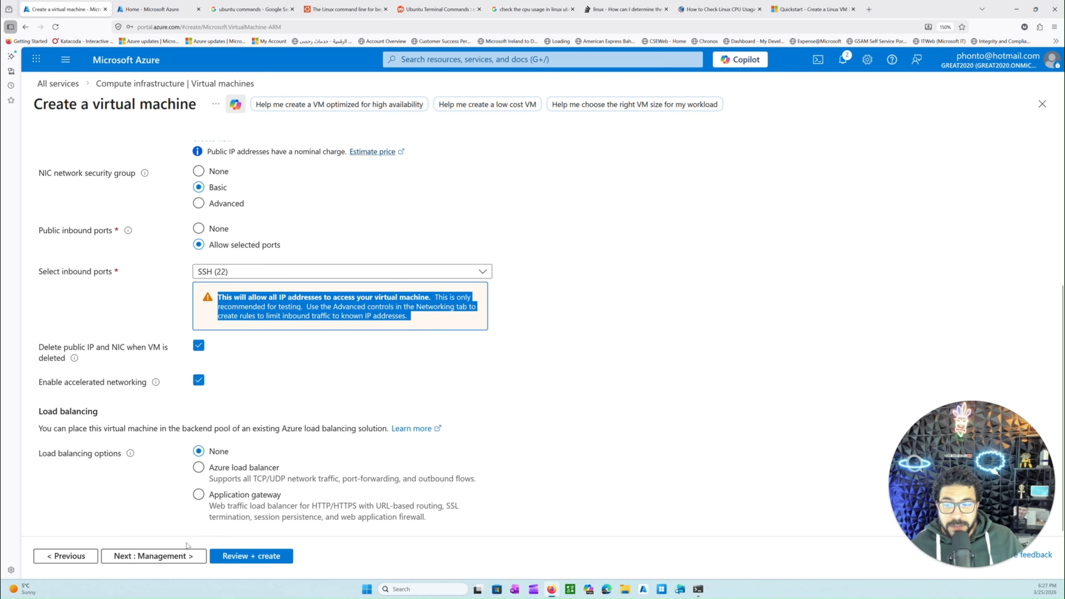
pyautogui.click(184, 554)
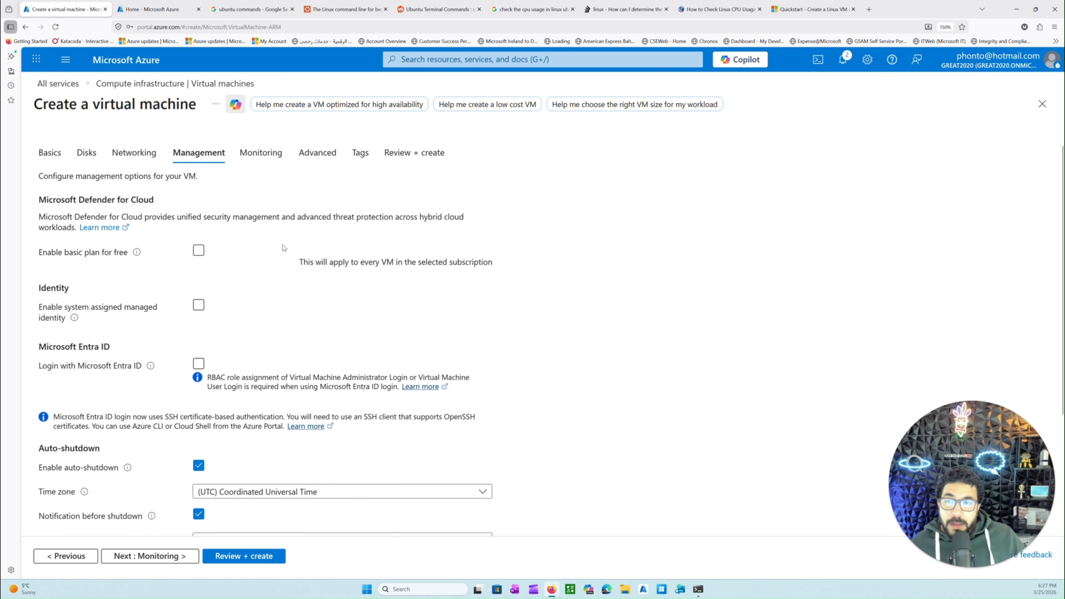
# Disable auto-shutdown in the management settings and set boot diagnostics to Disable in the monitoring settings
pyautogui.scroll(-3, 218, 302)
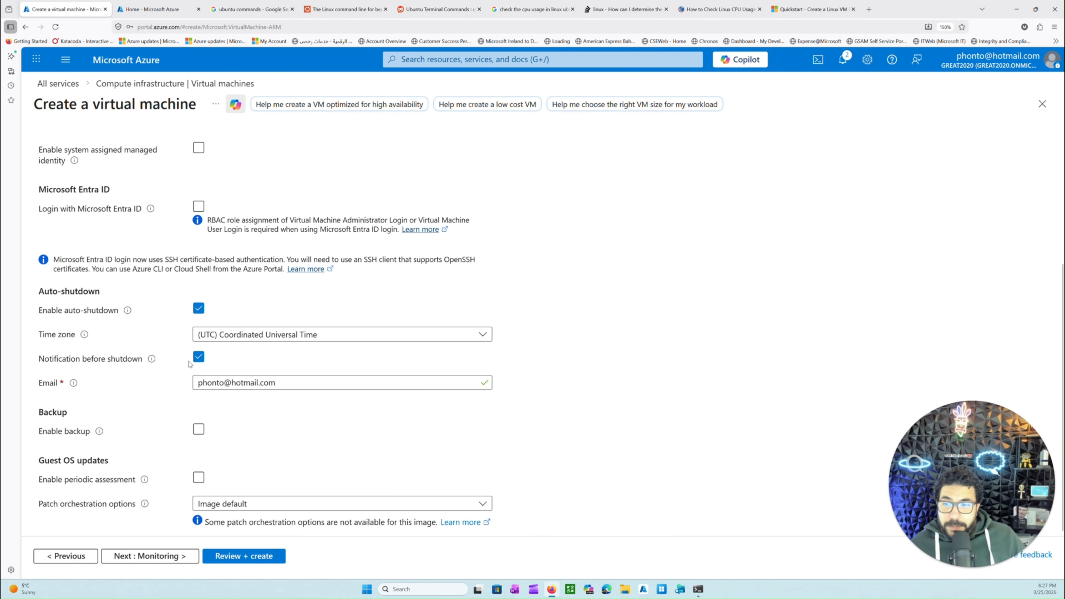
pyautogui.click(199, 308)
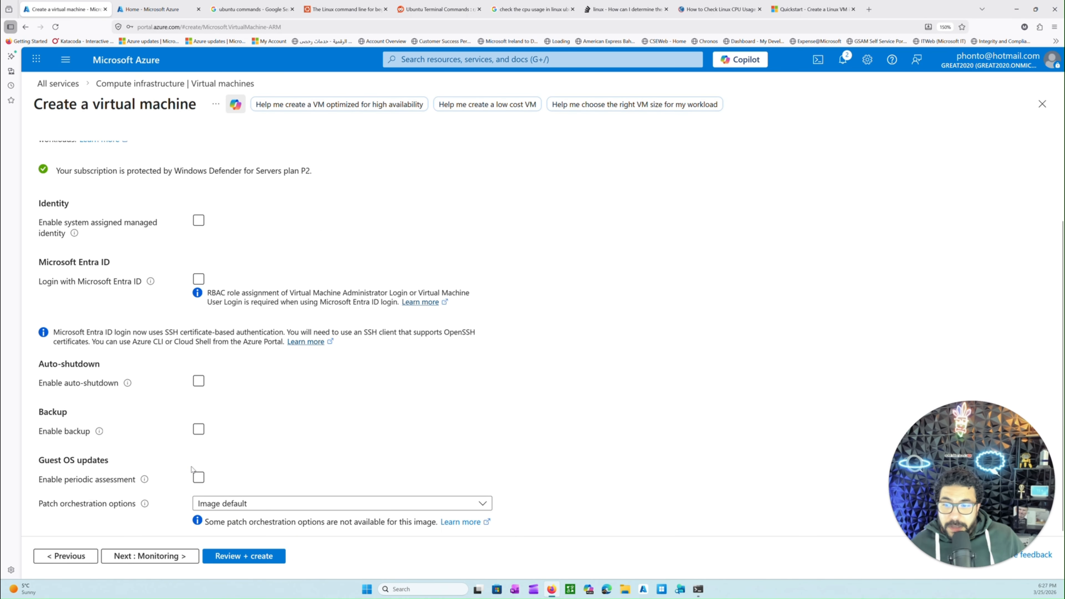
pyautogui.click(170, 561)
pyautogui.click(219, 299)
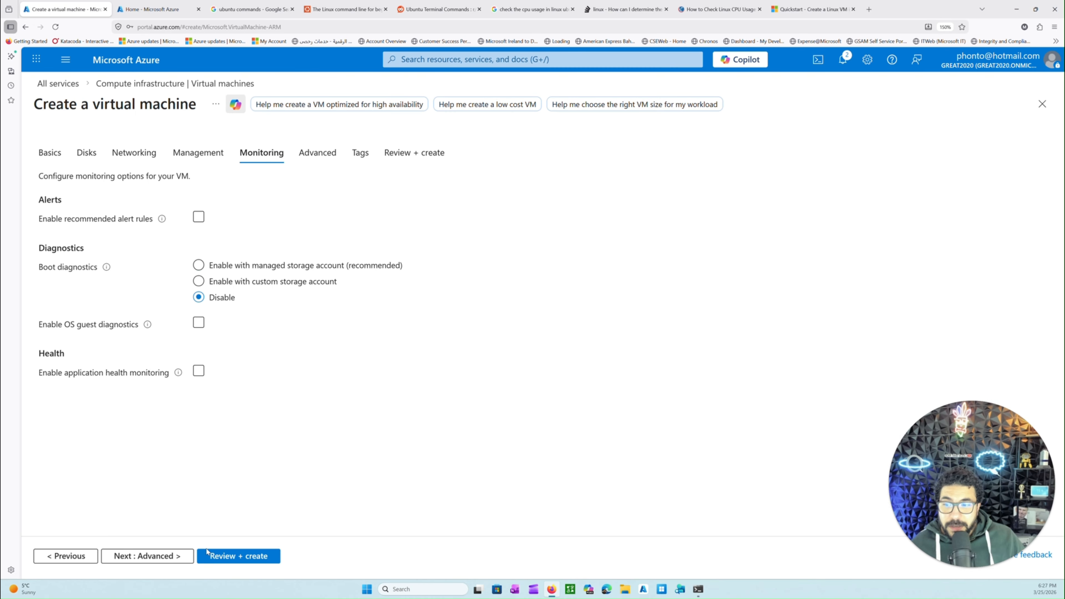
# Proceed to the final review of the VM and check the open SSH port warning and the hourly price
pyautogui.click(178, 563)
pyautogui.click(221, 559)
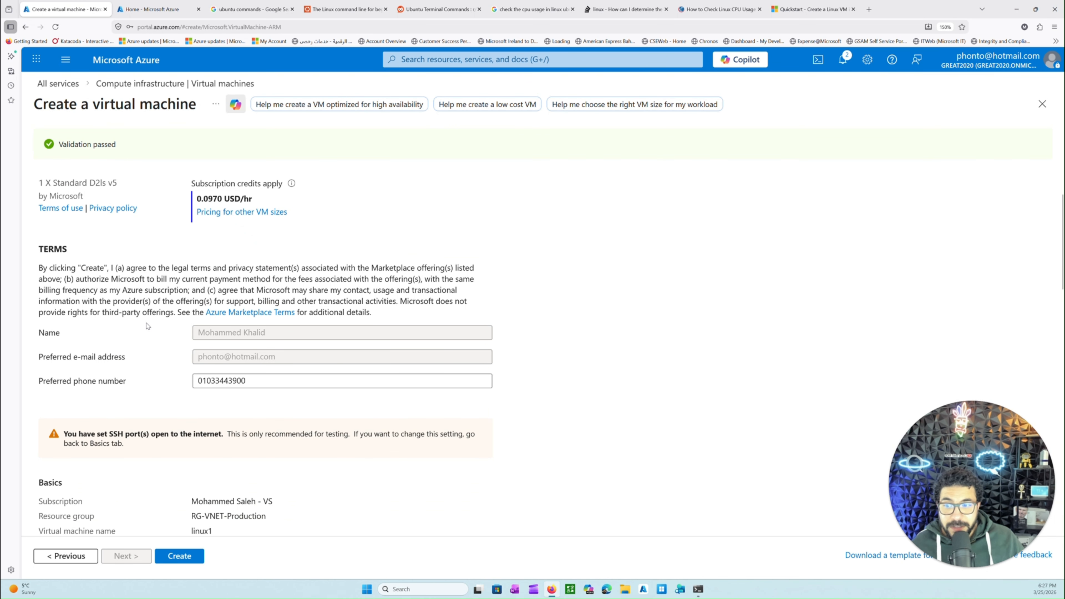
pyautogui.moveTo(124, 443); pyautogui.dragTo(351, 432)
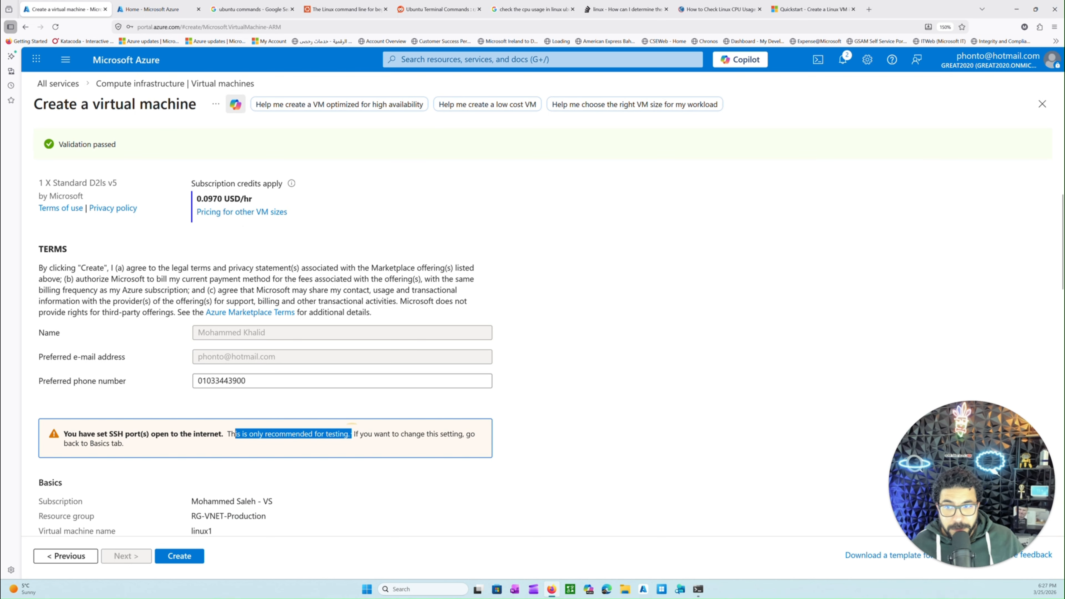
pyautogui.scroll(-1, 275, 409)
pyautogui.scroll(2, 177, 210)
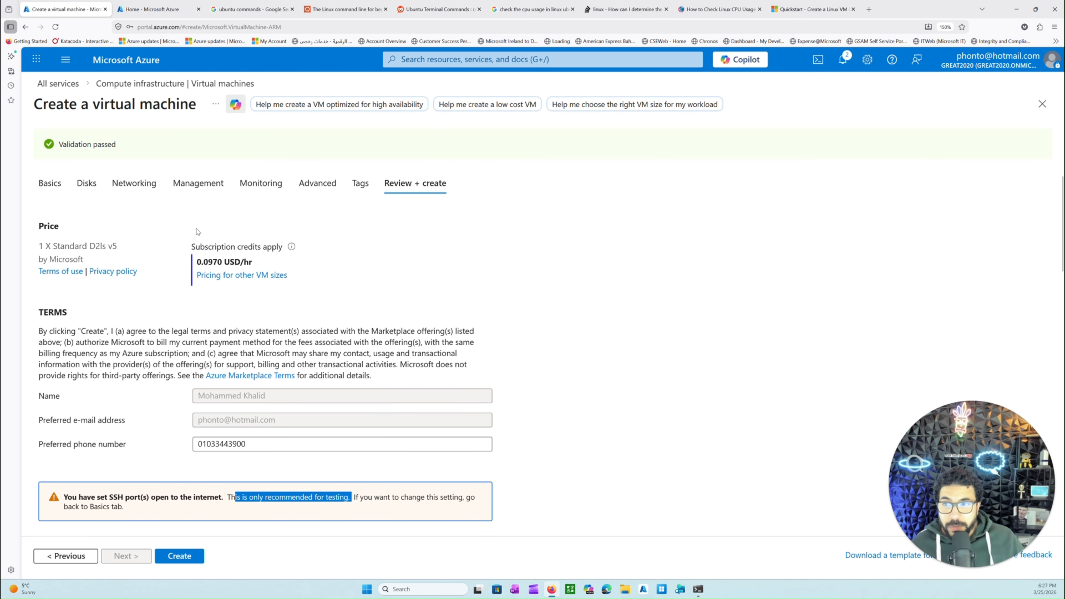
pyautogui.moveTo(198, 261); pyautogui.dragTo(234, 261)
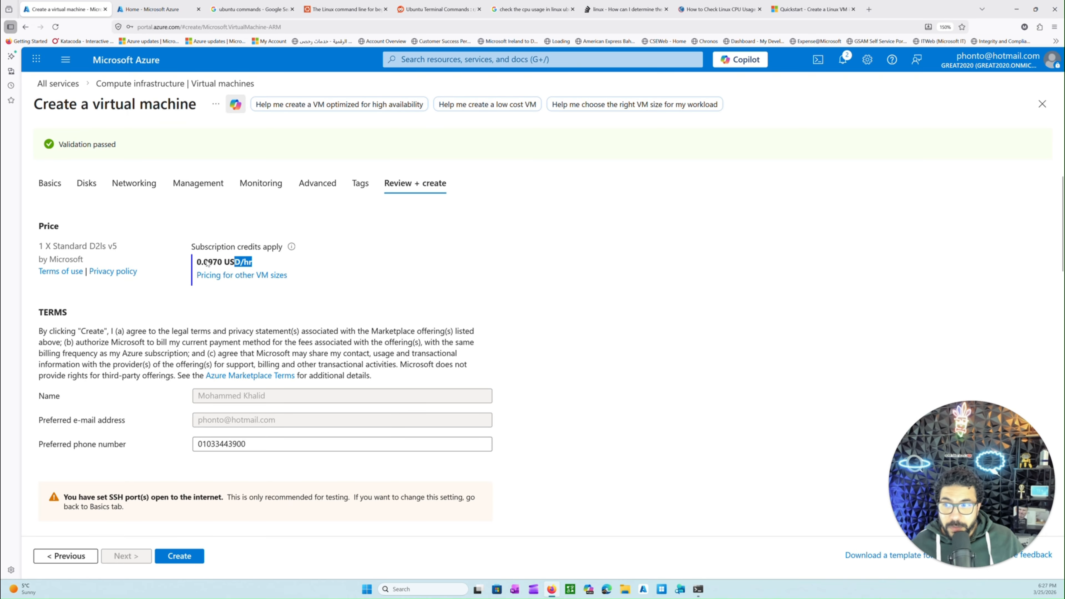
# Review the terms and the Basics, Disks, Networking and Management sections of the VM summary
pyautogui.scroll(-5, 180, 302)
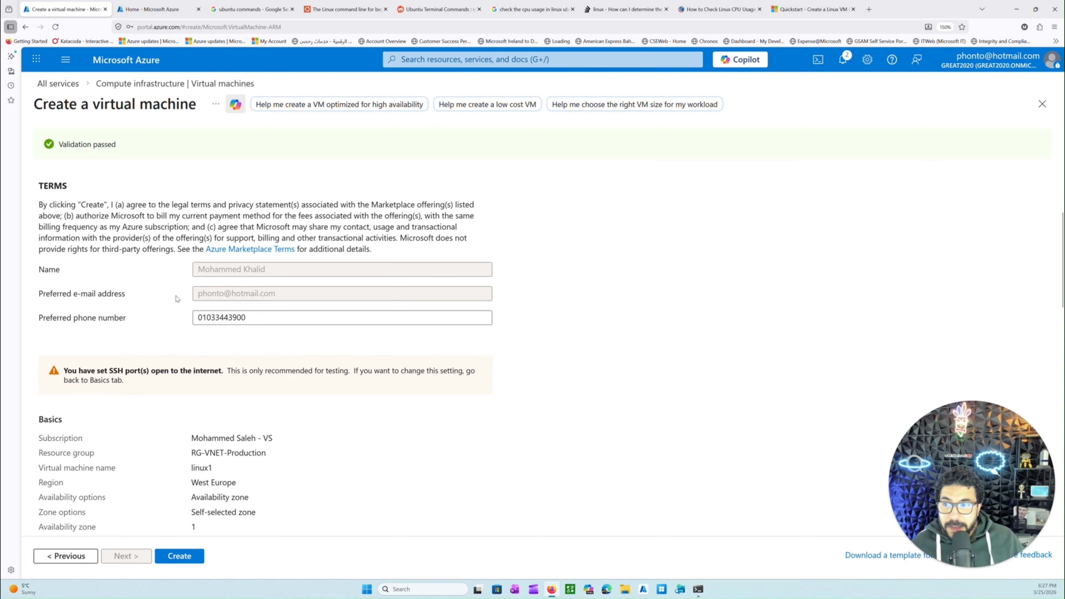
pyautogui.scroll(-5, 180, 319)
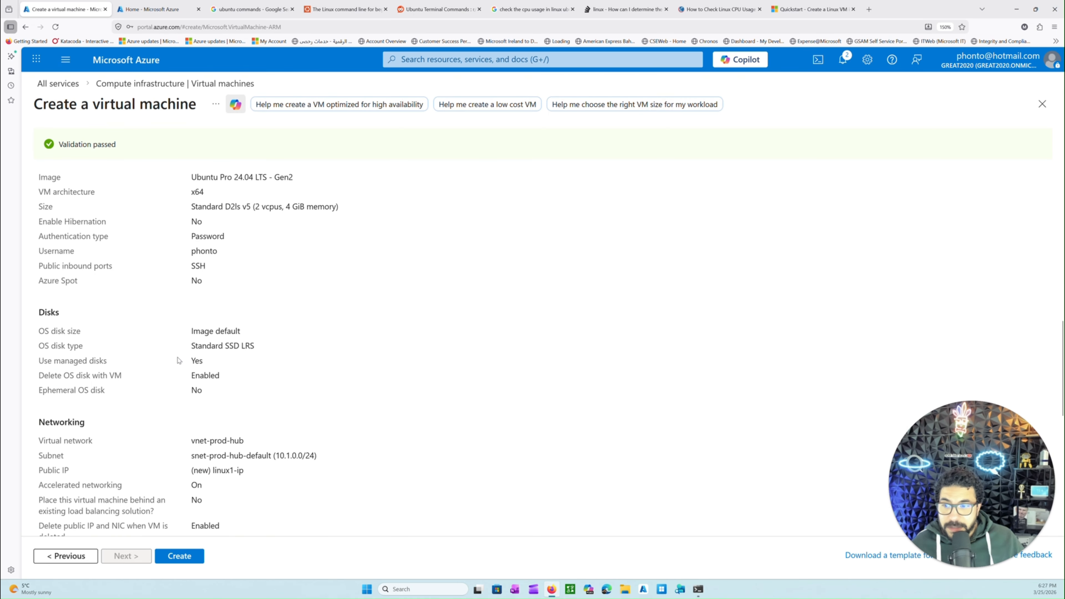
pyautogui.scroll(-5, 177, 356)
pyautogui.scroll(8, 177, 355)
pyautogui.scroll(-6, 168, 344)
pyautogui.scroll(-6, 164, 337)
pyautogui.scroll(10, 166, 334)
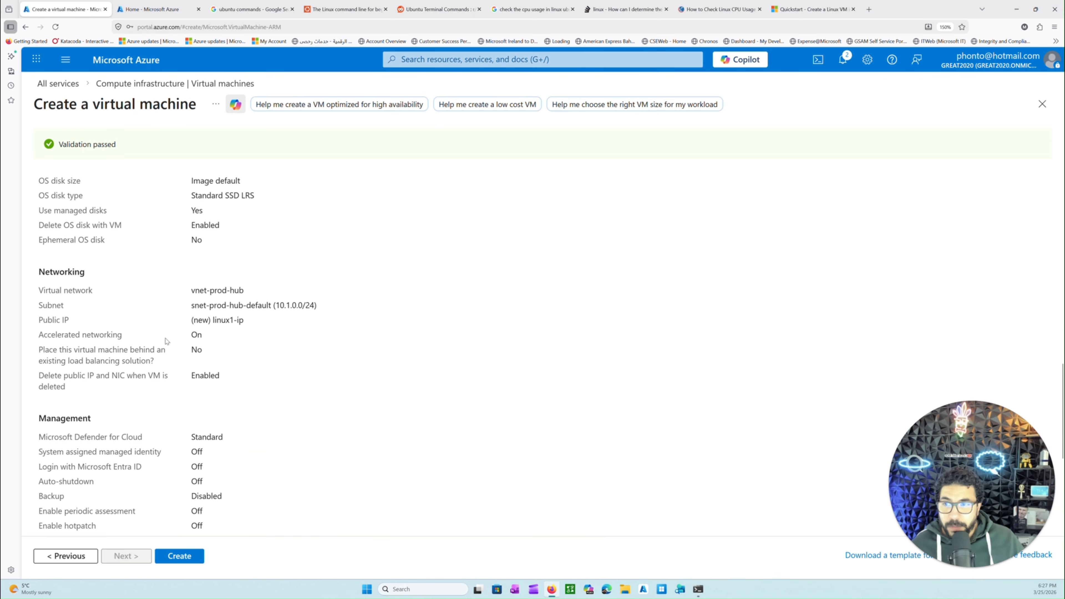
pyautogui.scroll(2, 167, 331)
pyautogui.moveTo(78, 225); pyautogui.dragTo(172, 497)
pyautogui.scroll(-15, 153, 340)
pyautogui.scroll(8, 156, 360)
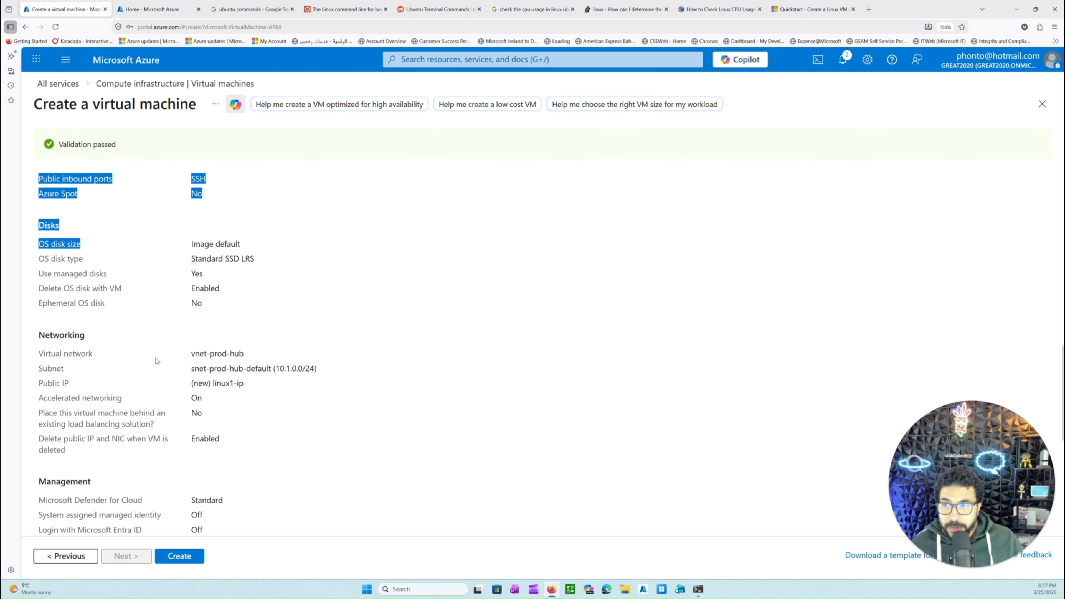
pyautogui.click(93, 252)
pyautogui.scroll(4, 101, 266)
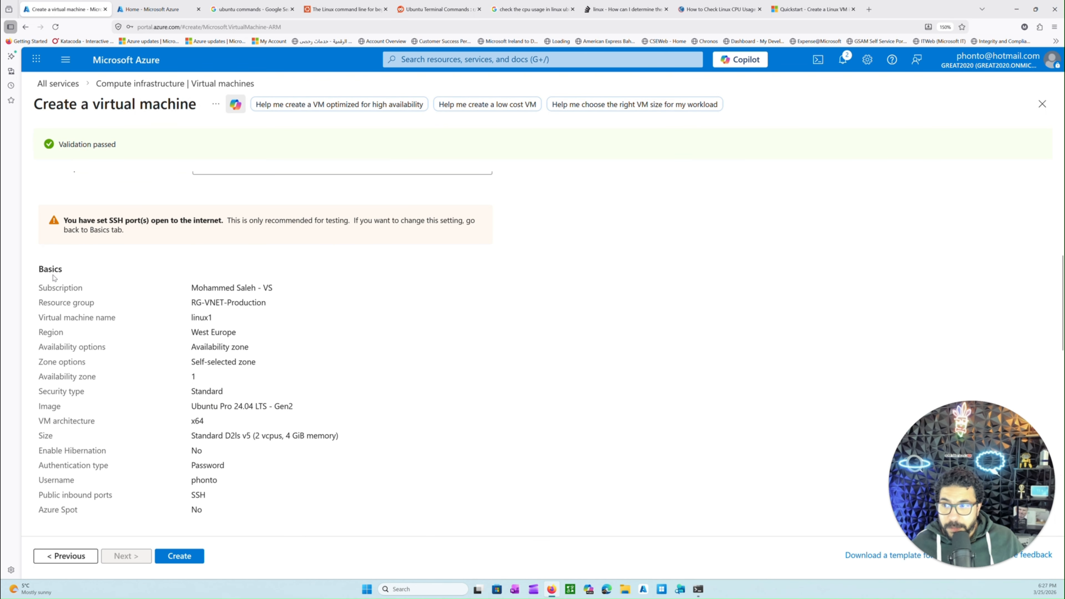
pyautogui.moveTo(47, 271); pyautogui.dragTo(149, 385)
pyautogui.scroll(5, 168, 390)
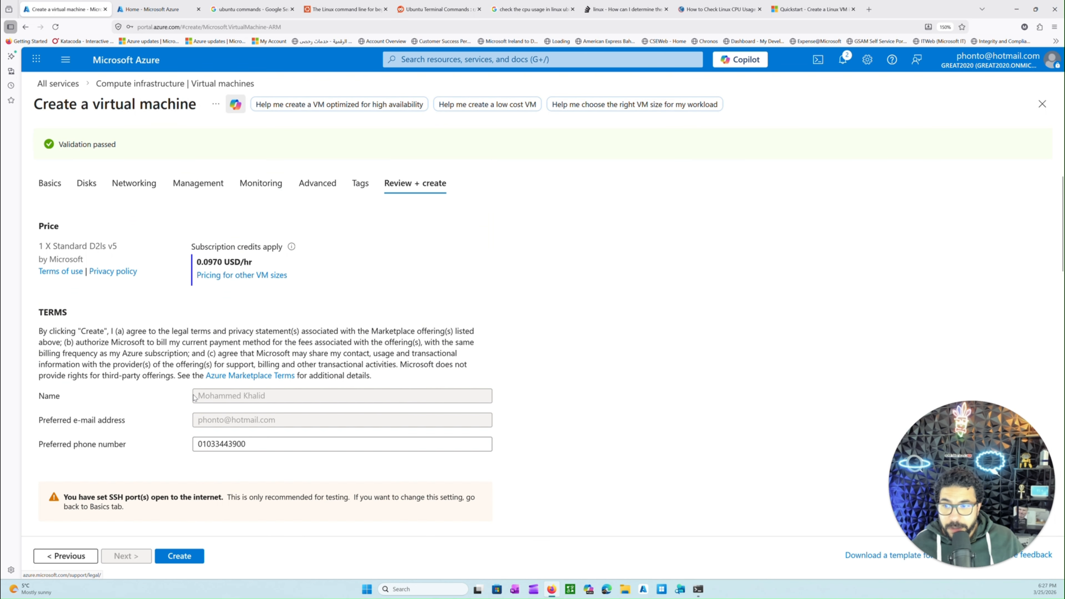
# Check the VM size, authentication type and remaining settings in the summary, and create the virtual machine
pyautogui.scroll(-5, 142, 394)
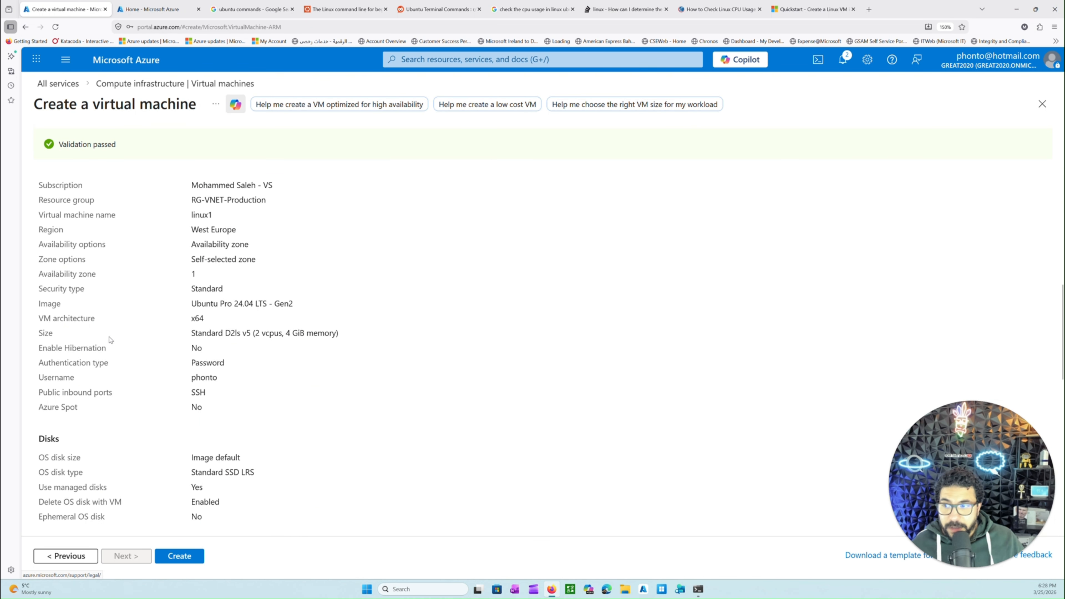
pyautogui.moveTo(191, 333); pyautogui.dragTo(304, 334)
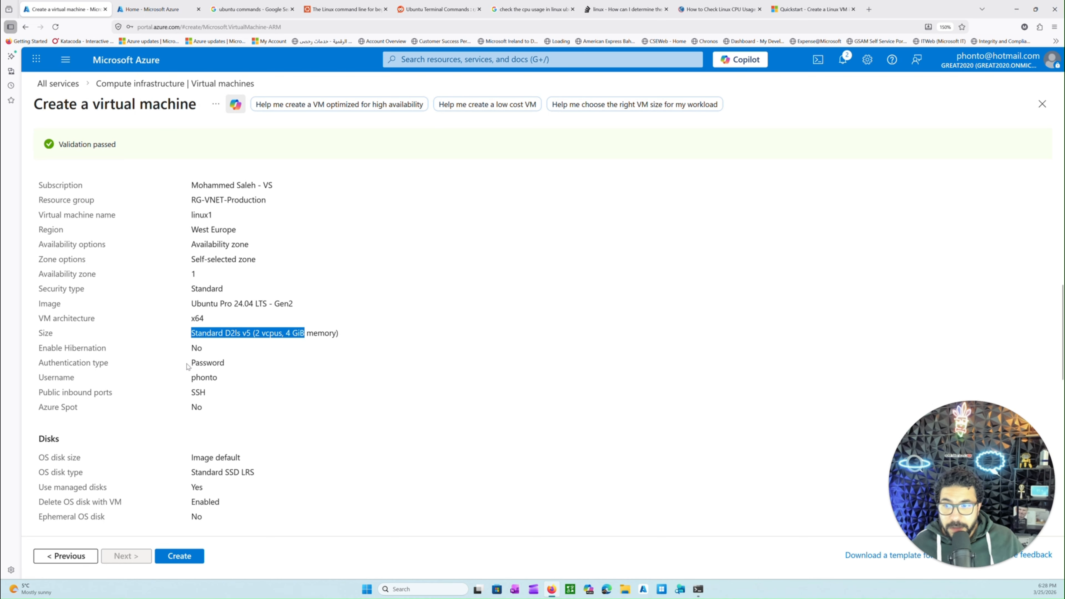
pyautogui.doubleClick(207, 362)
pyautogui.scroll(-5, 180, 389)
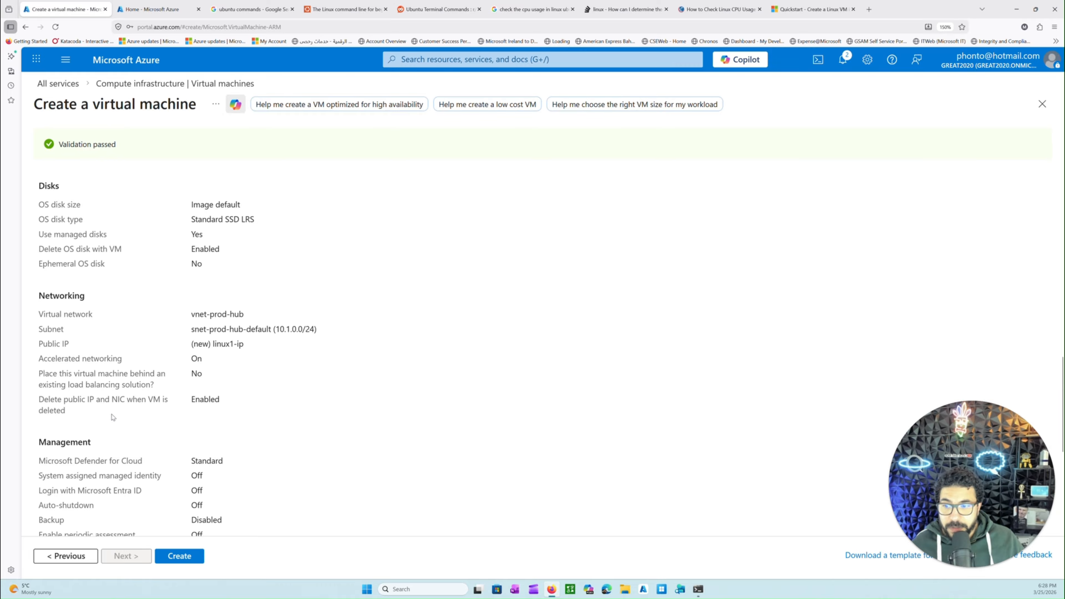
pyautogui.scroll(-2, 128, 419)
pyautogui.scroll(-2, 48, 457)
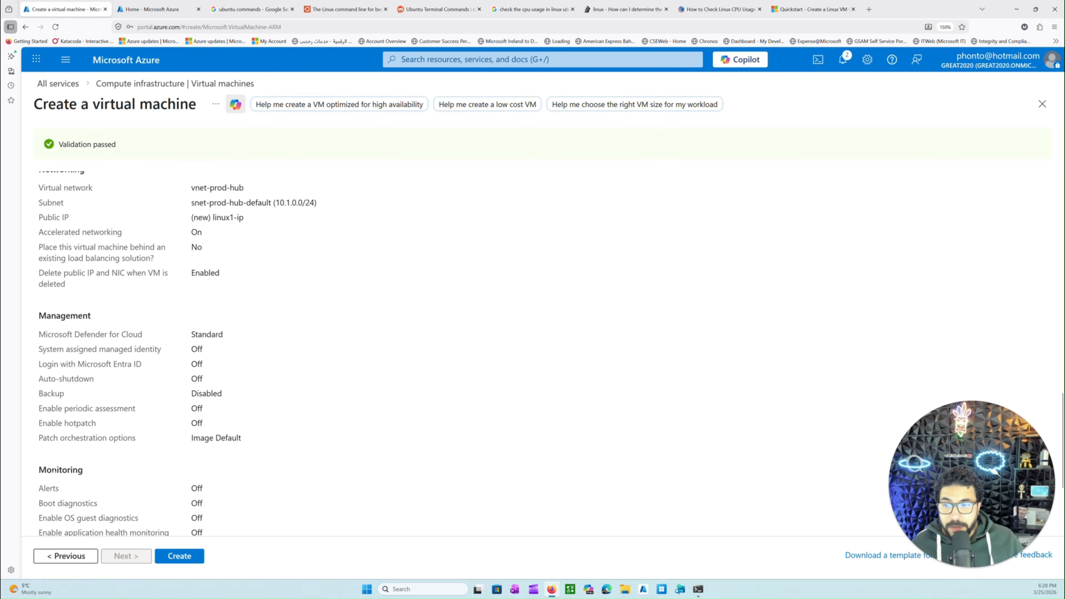
pyautogui.scroll(-5, 159, 464)
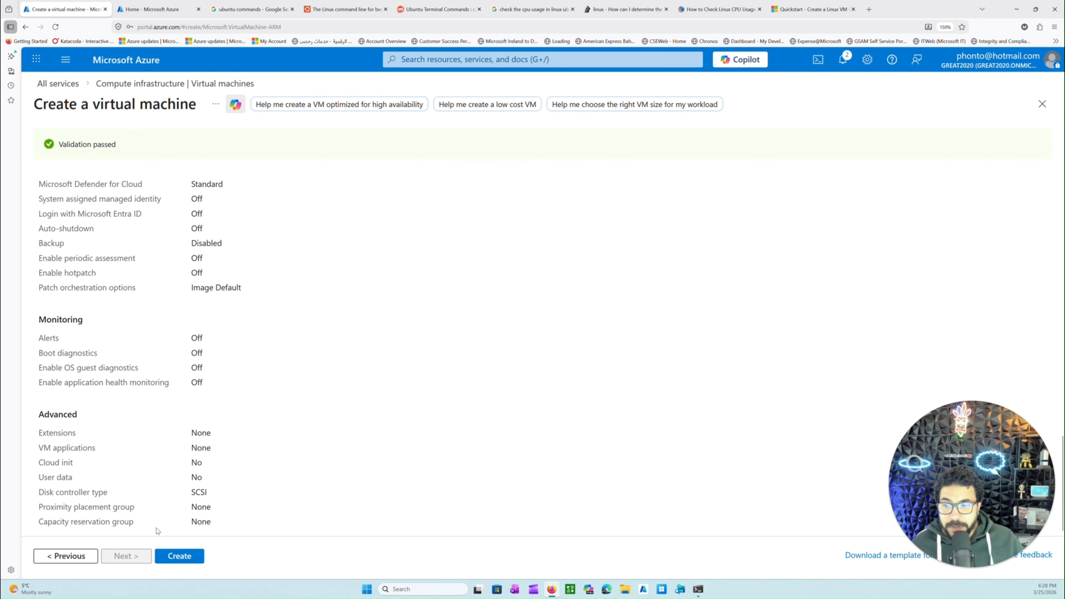
pyautogui.click(181, 560)
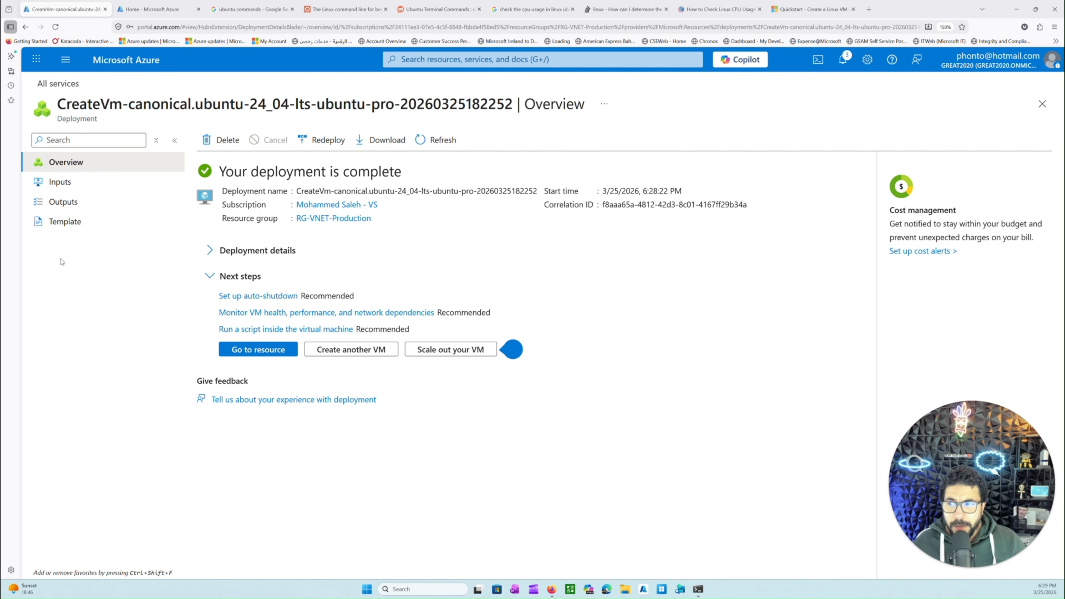
# Inspect the deployment details and the deployment notification, and open the new linux1 resource with the notifications closed
pyautogui.click(212, 251)
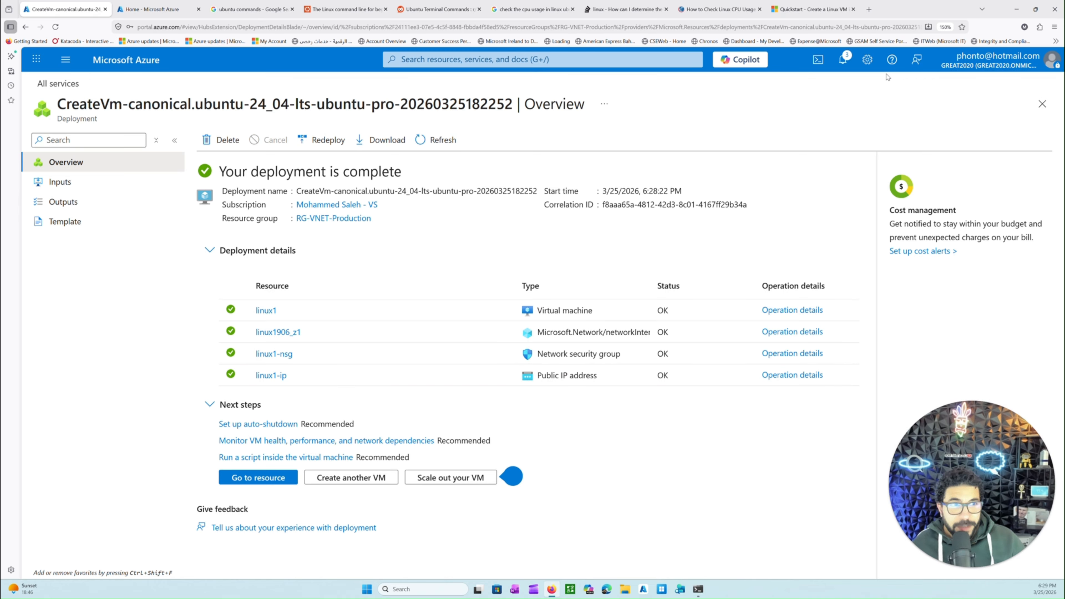
pyautogui.click(846, 62)
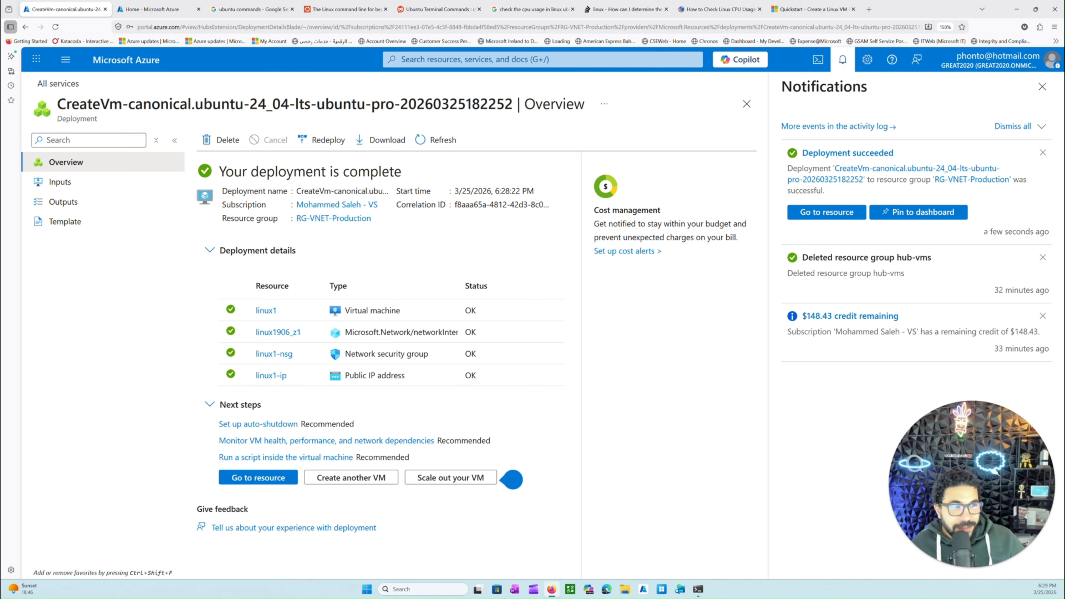
pyautogui.moveTo(988, 234); pyautogui.dragTo(1044, 232)
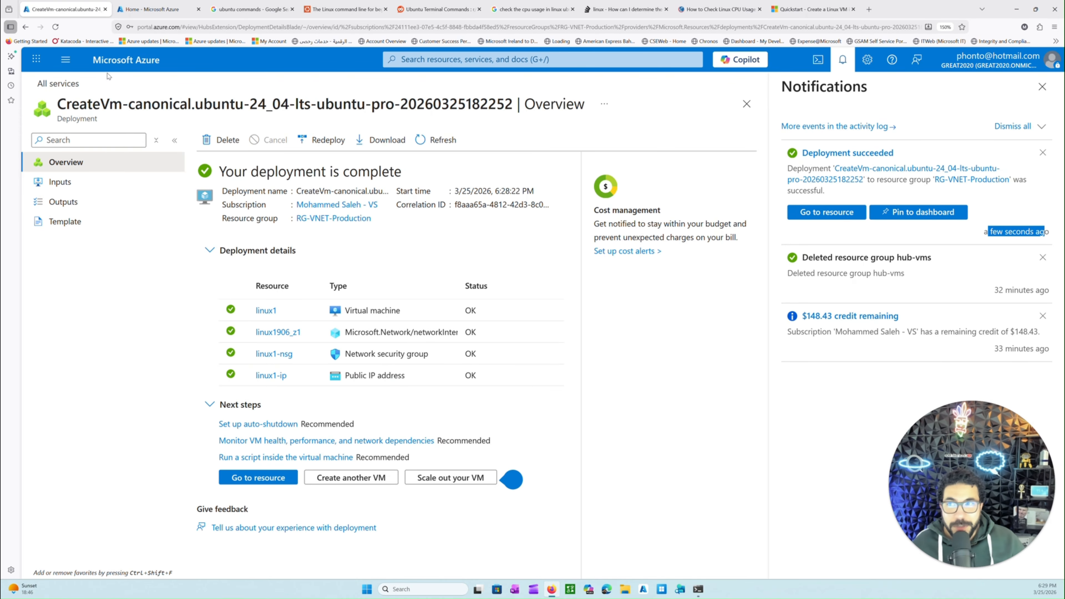
pyautogui.click(277, 477)
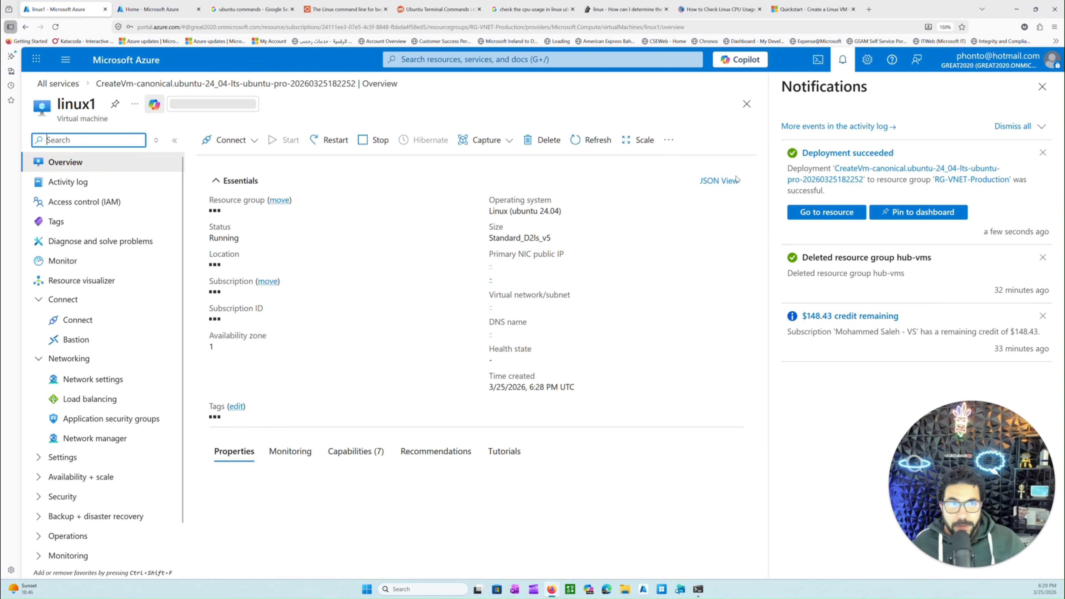
pyautogui.click(1042, 87)
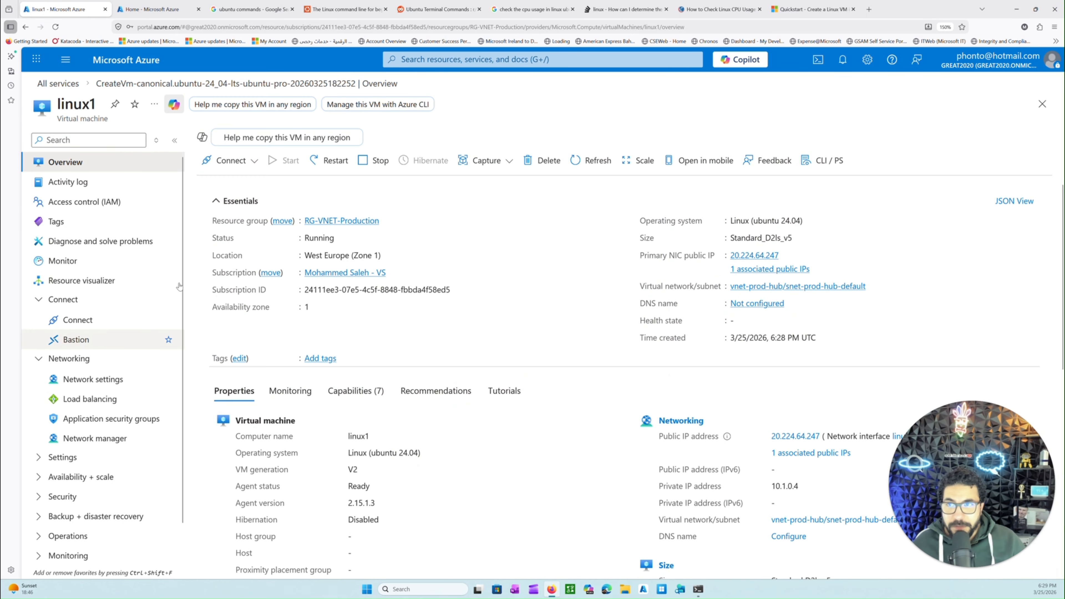
# Return to the portal home page and open the list of virtual machines
pyautogui.click(144, 66)
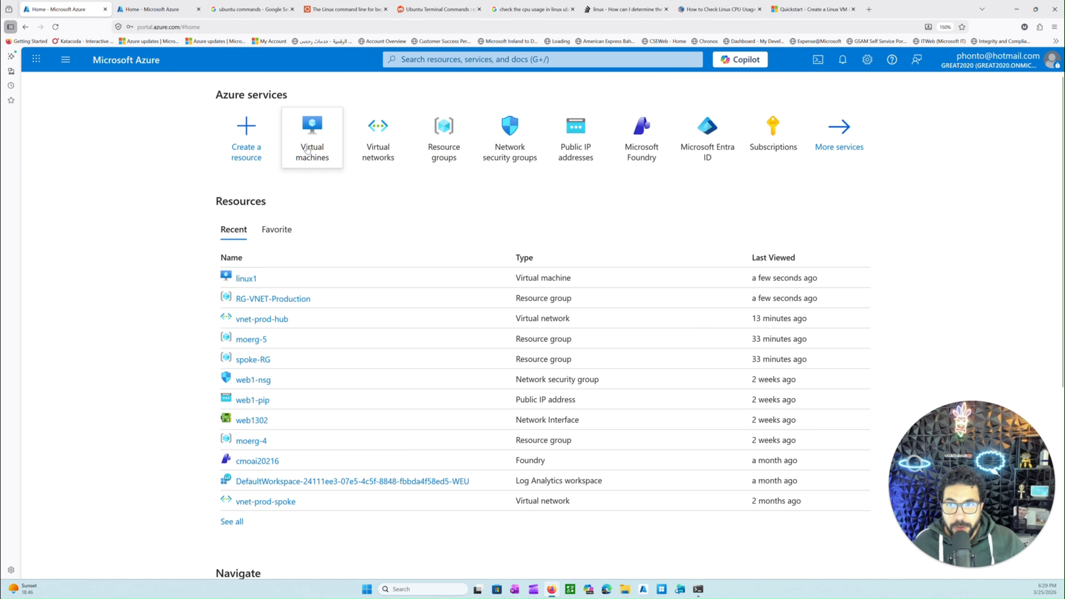
pyautogui.click(442, 58)
pyautogui.click(440, 255)
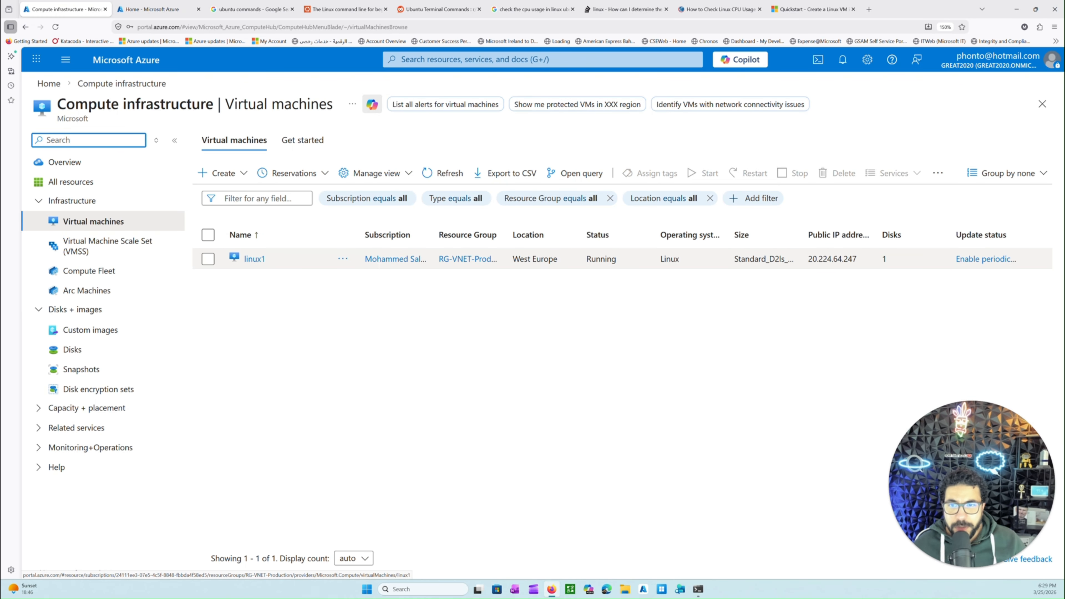
# Widen the Subscription and Size columns and check linux1's location, status, operating system and public IP address
pyautogui.moveTo(433, 235); pyautogui.dragTo(471, 235)
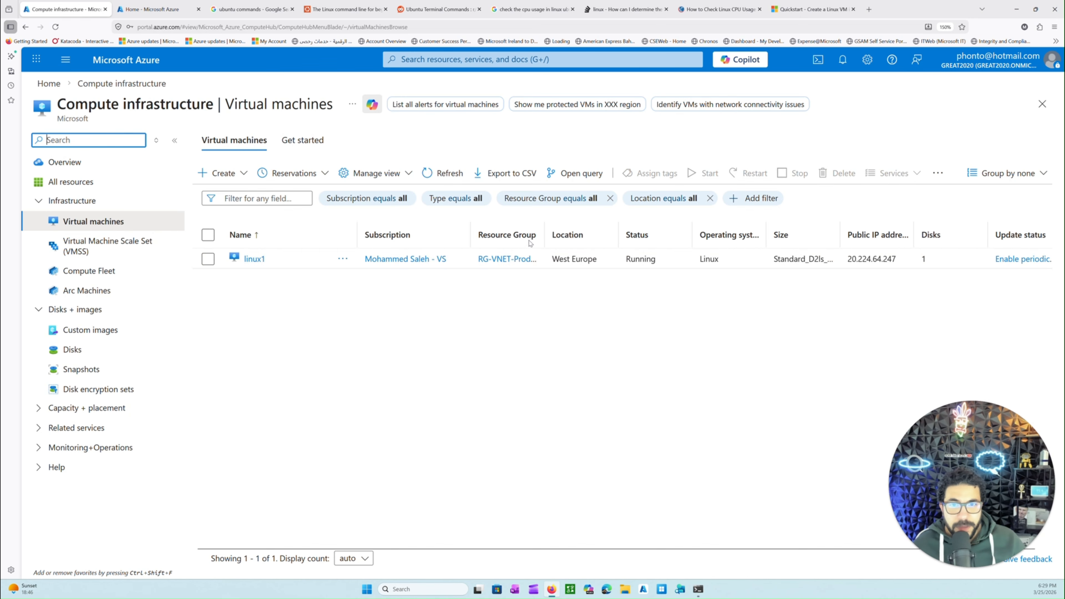
pyautogui.tripleClick(570, 258)
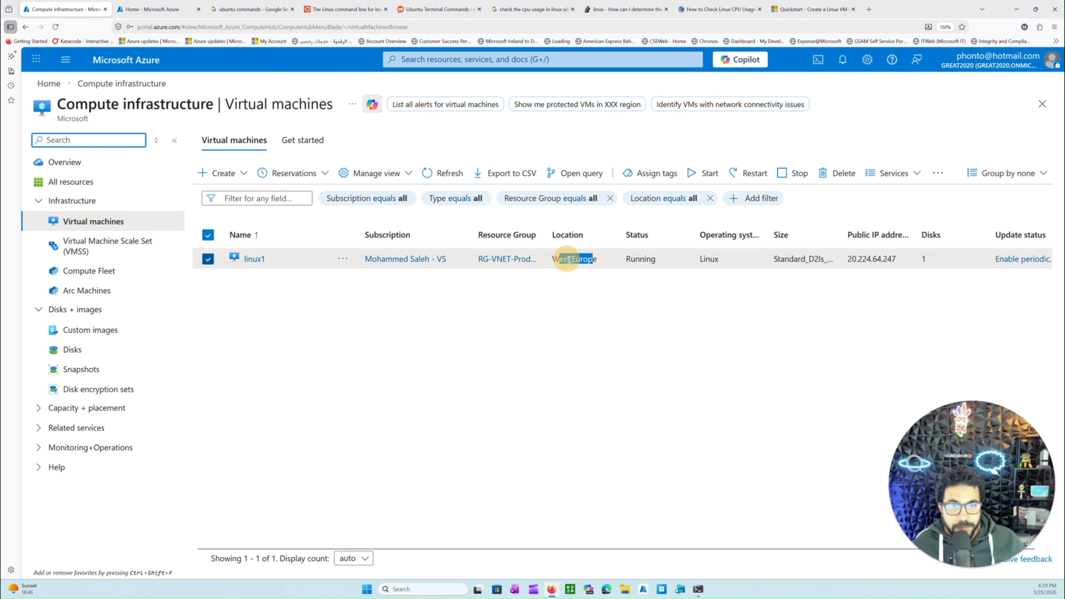
pyautogui.doubleClick(641, 258)
pyautogui.moveTo(719, 259); pyautogui.dragTo(705, 260)
pyautogui.moveTo(840, 235); pyautogui.dragTo(879, 235)
pyautogui.moveTo(930, 259); pyautogui.dragTo(910, 260)
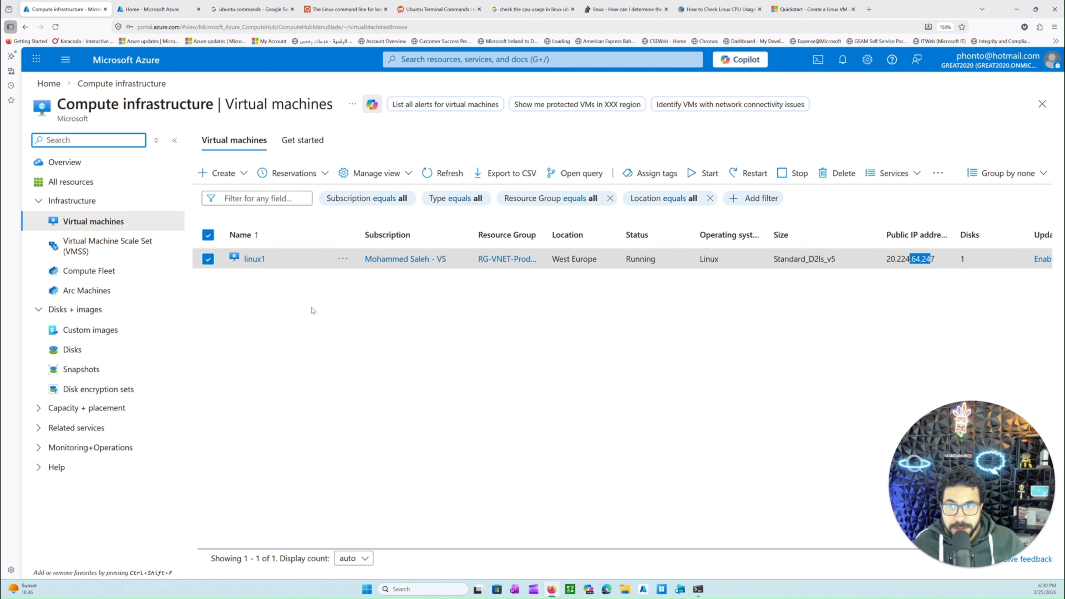
# Open linux1's overview, collapse the VM list, and examine its computer name, operating system, VM generation and agent version
pyautogui.click(254, 258)
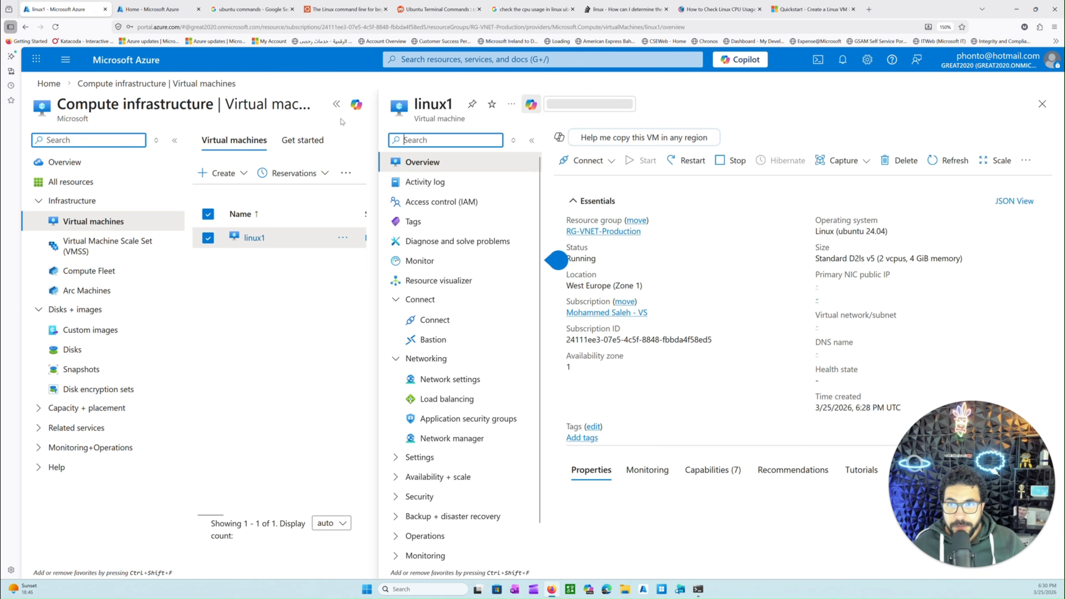
pyautogui.click(337, 104)
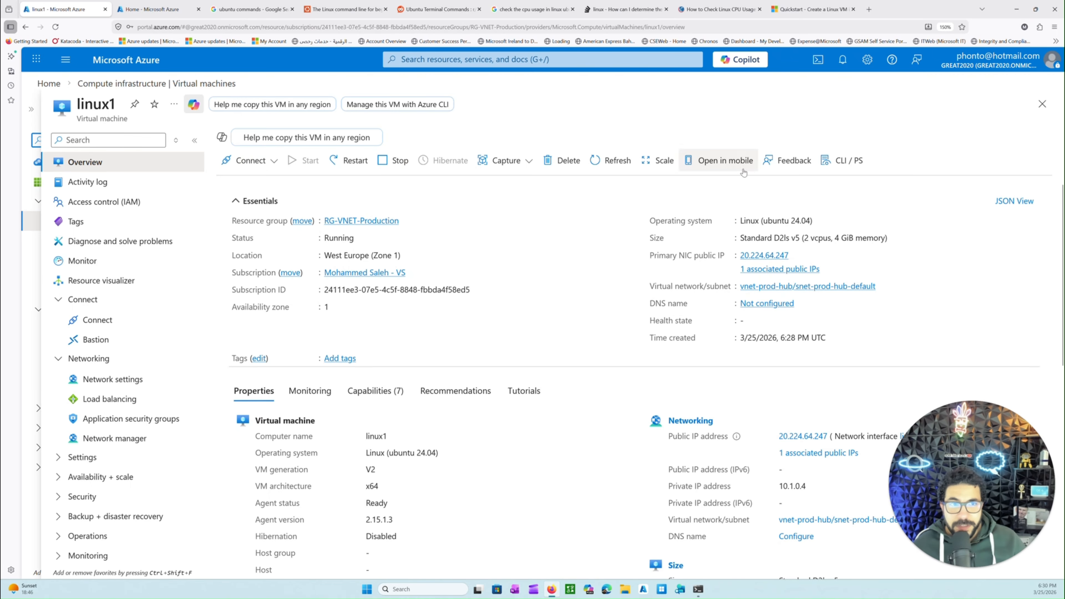
pyautogui.scroll(-3, 650, 288)
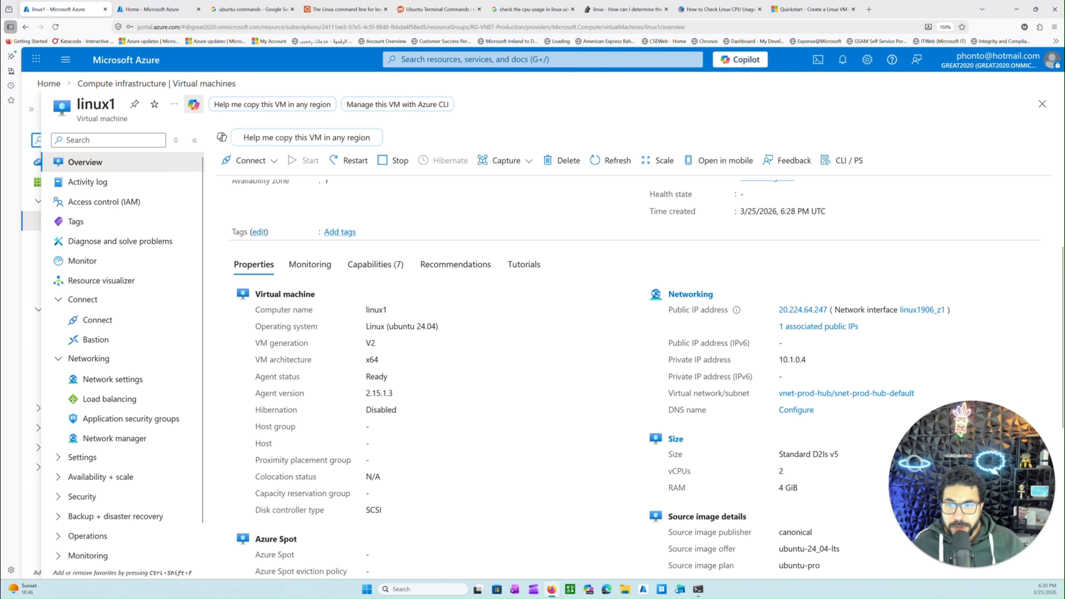
pyautogui.moveTo(264, 309); pyautogui.dragTo(476, 323)
pyautogui.click(332, 368)
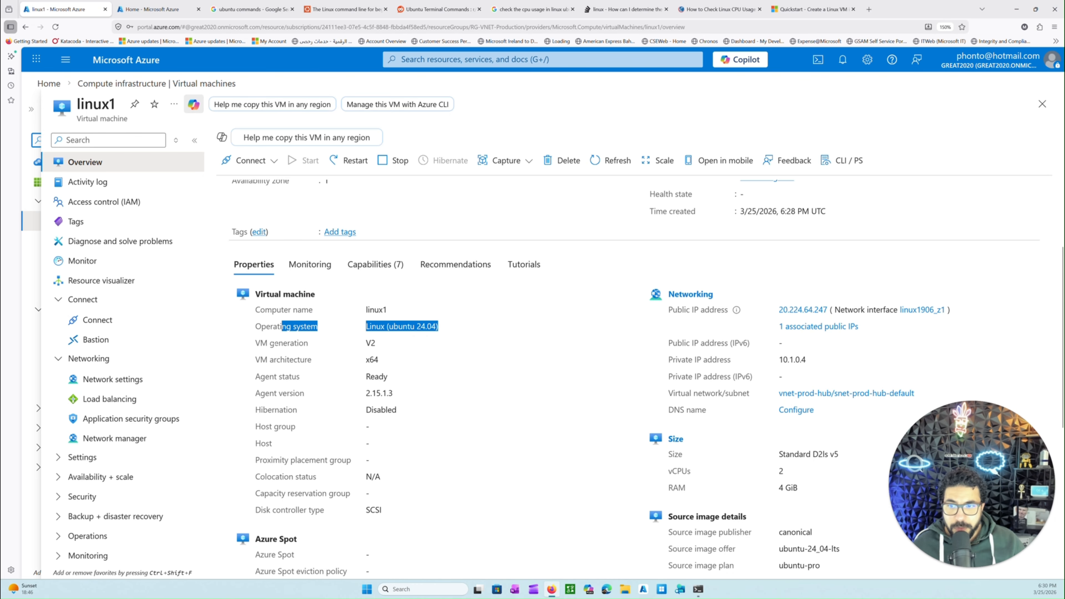
pyautogui.moveTo(274, 343); pyautogui.dragTo(361, 344)
pyautogui.scroll(-1, 372, 366)
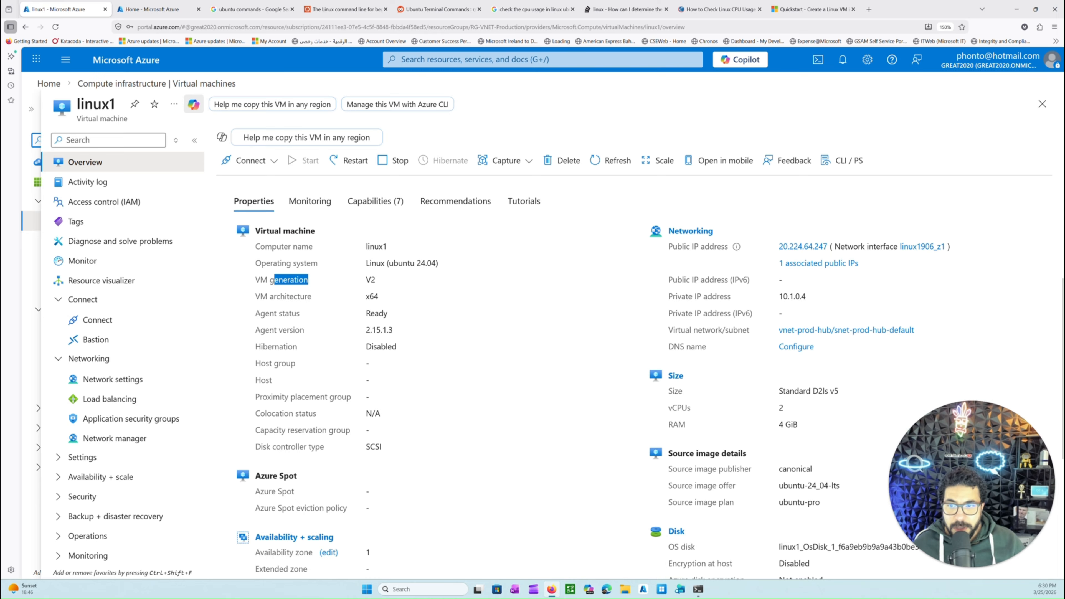
pyautogui.moveTo(270, 329); pyautogui.dragTo(386, 331)
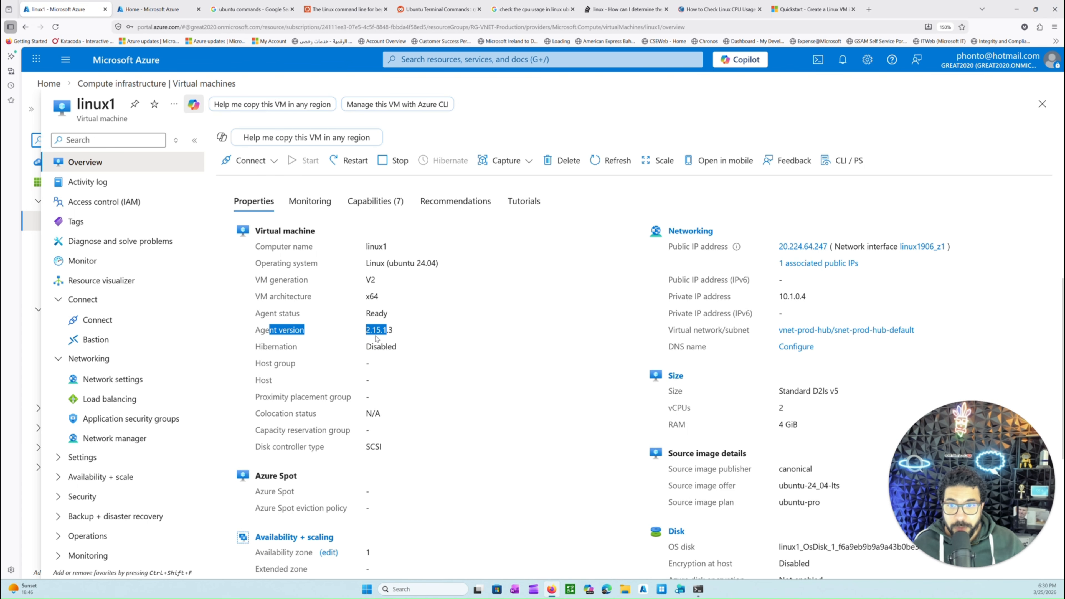
# Check linux1's remaining virtual machine properties and its public IP address in the networking details
pyautogui.scroll(-2, 318, 361)
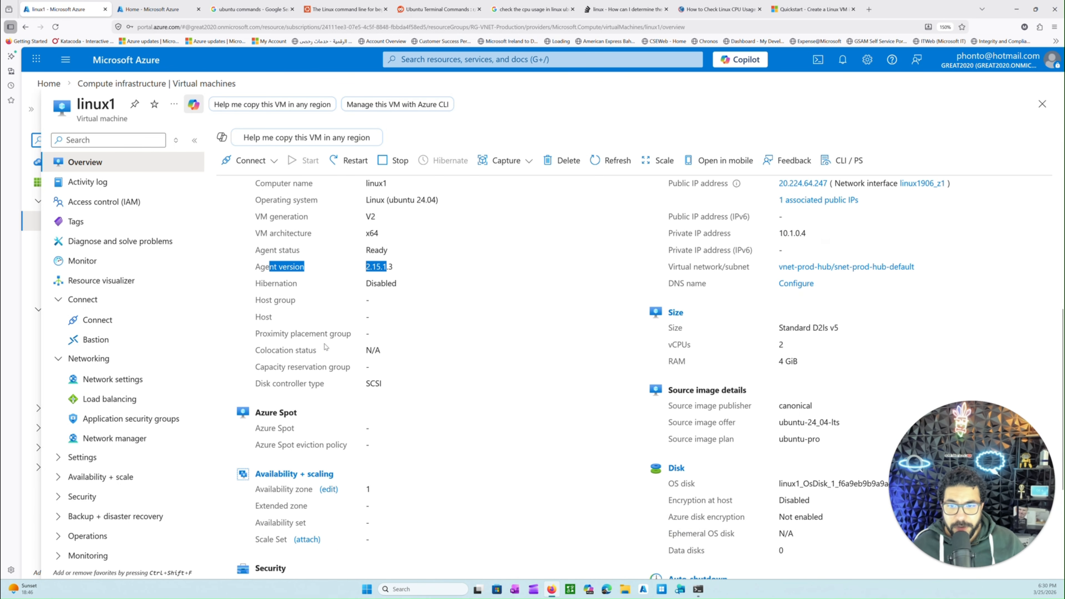
pyautogui.scroll(2, 716, 257)
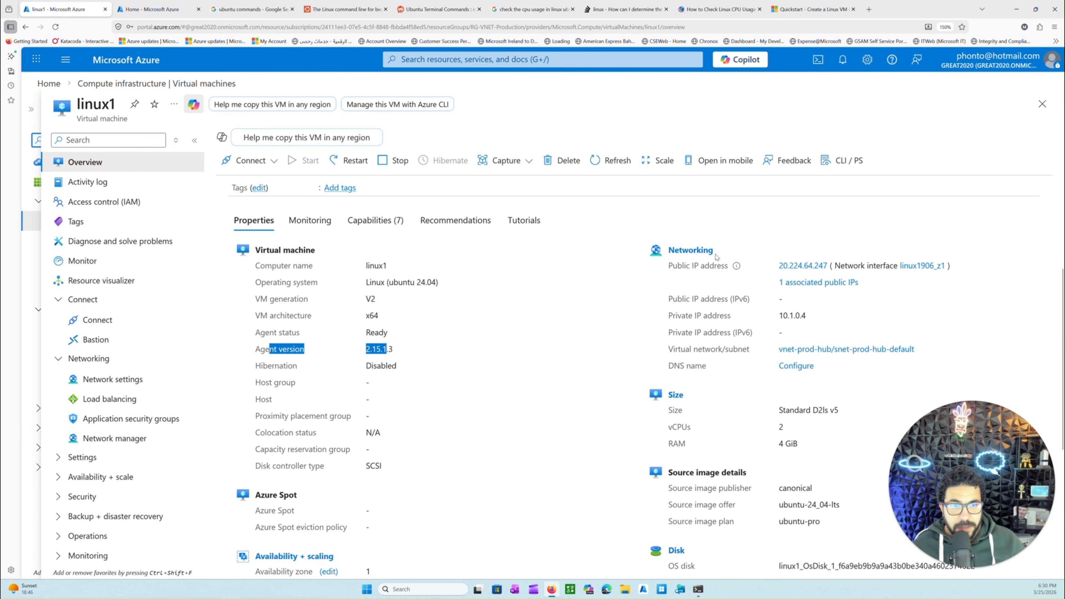
pyautogui.moveTo(811, 317); pyautogui.dragTo(897, 329)
pyautogui.scroll(1, 782, 333)
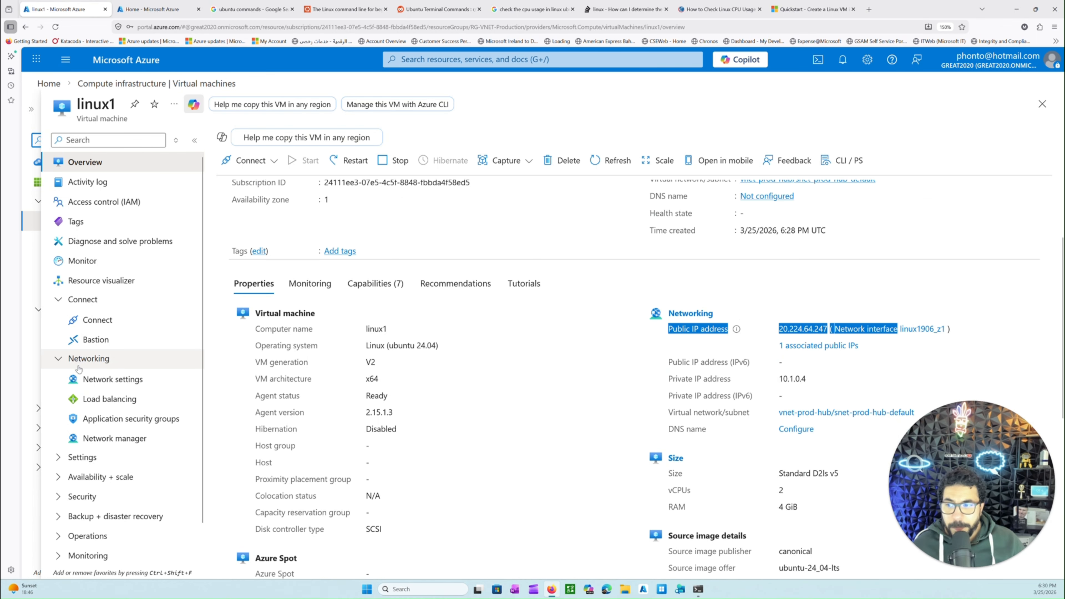
# Open linux1's network settings and examine the port, source, destination and action of the inbound SSH rule
pyautogui.click(112, 378)
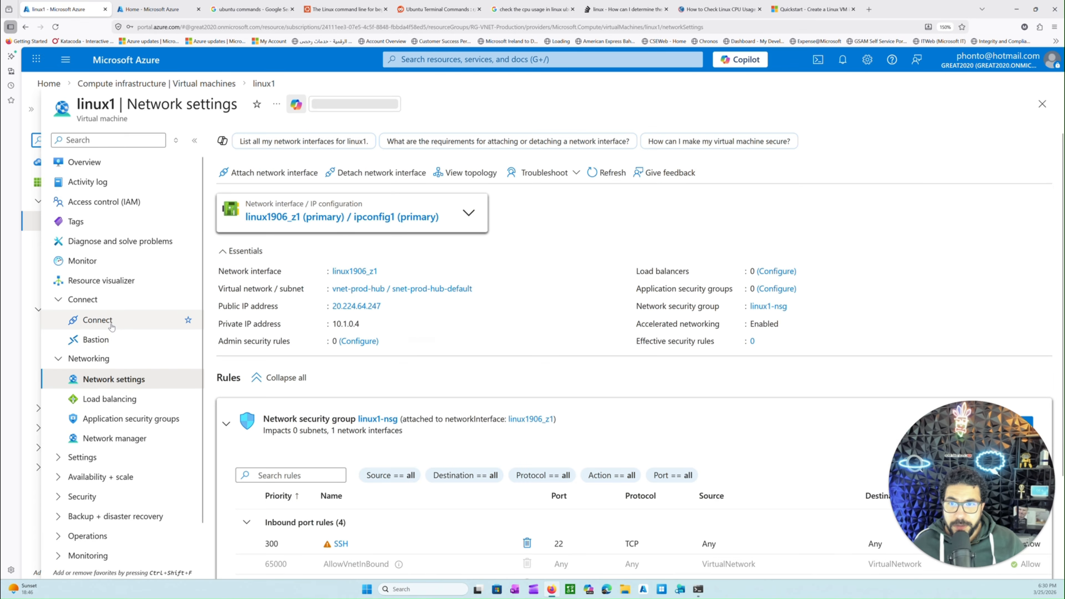
pyautogui.scroll(-3, 296, 360)
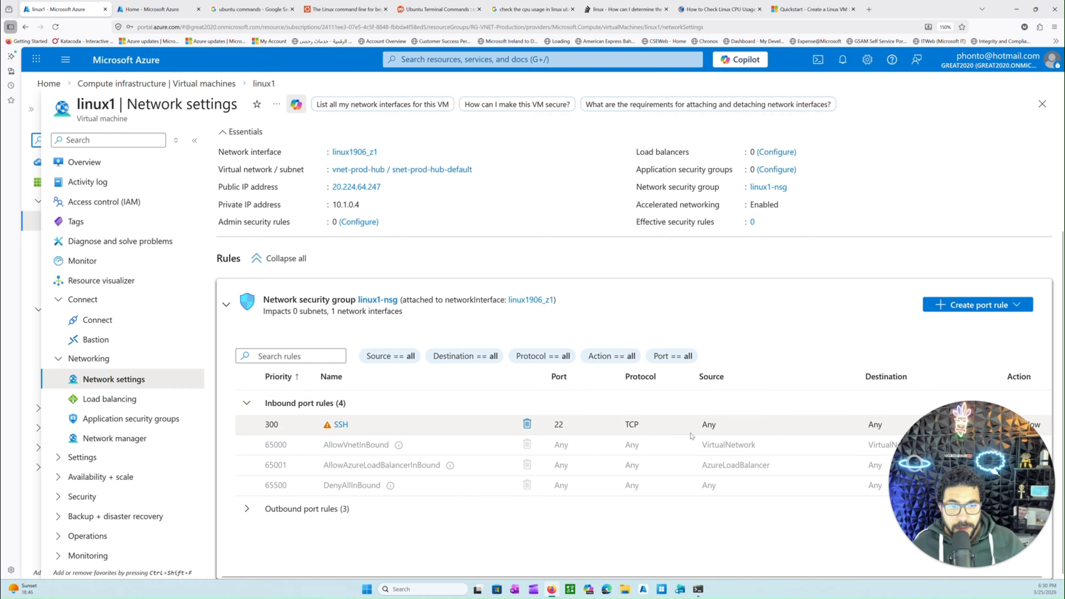
pyautogui.moveTo(852, 425); pyautogui.dragTo(894, 427)
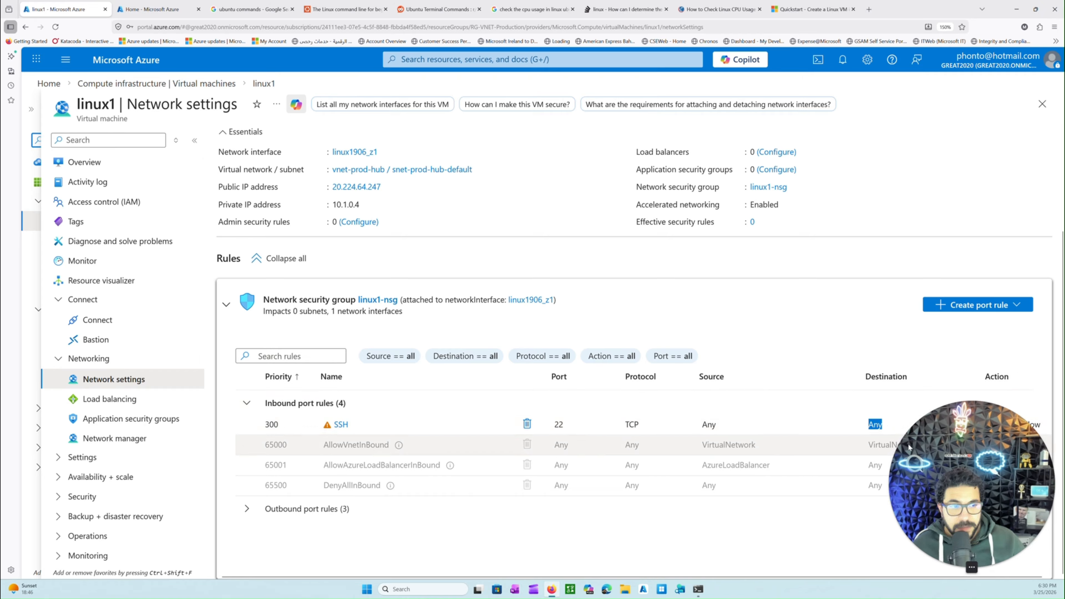
pyautogui.moveTo(965, 461); pyautogui.dragTo(965, 157)
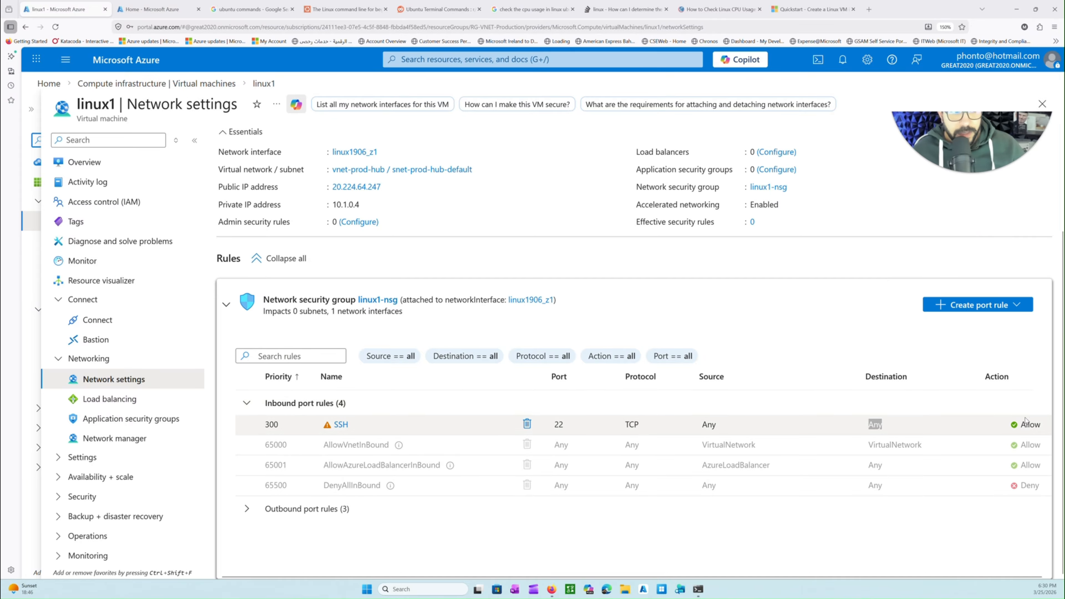
pyautogui.moveTo(975, 140); pyautogui.dragTo(976, 535)
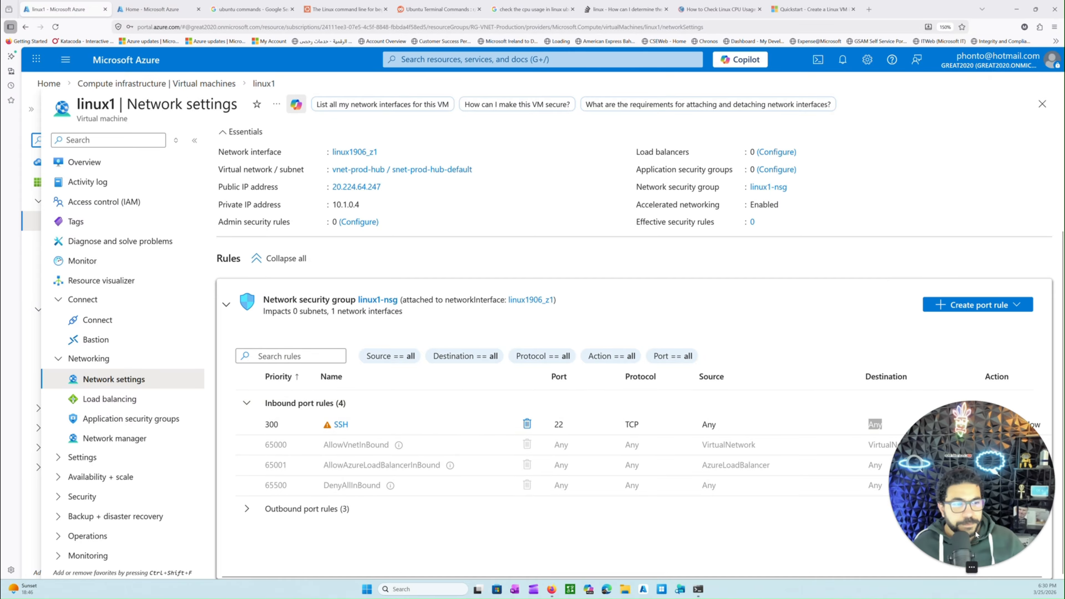
# Return to linux1's overview and open the VM's Connect page
pyautogui.click(119, 162)
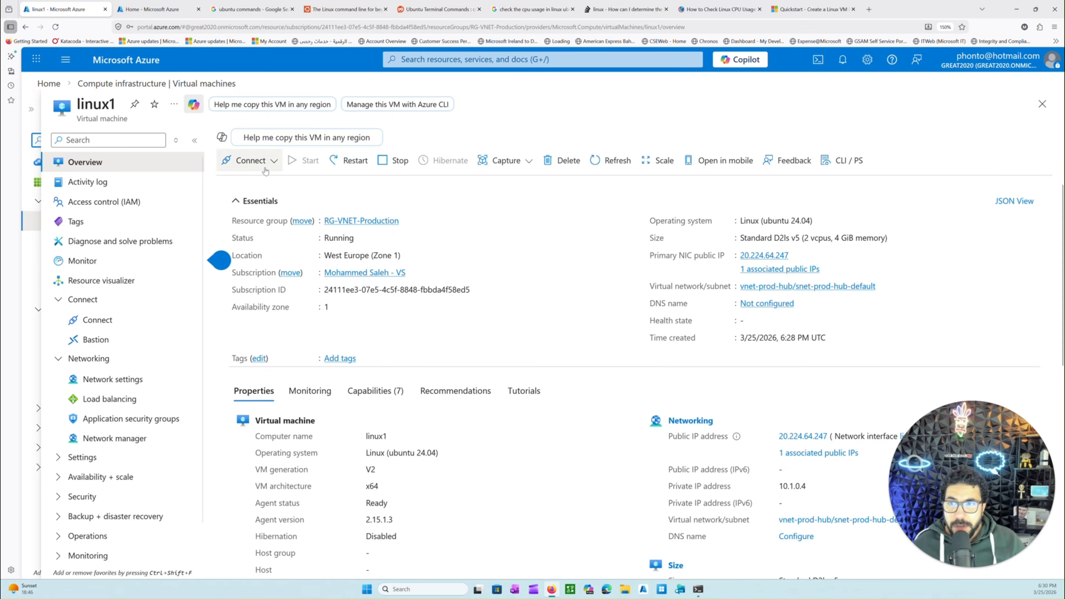
pyautogui.click(251, 160)
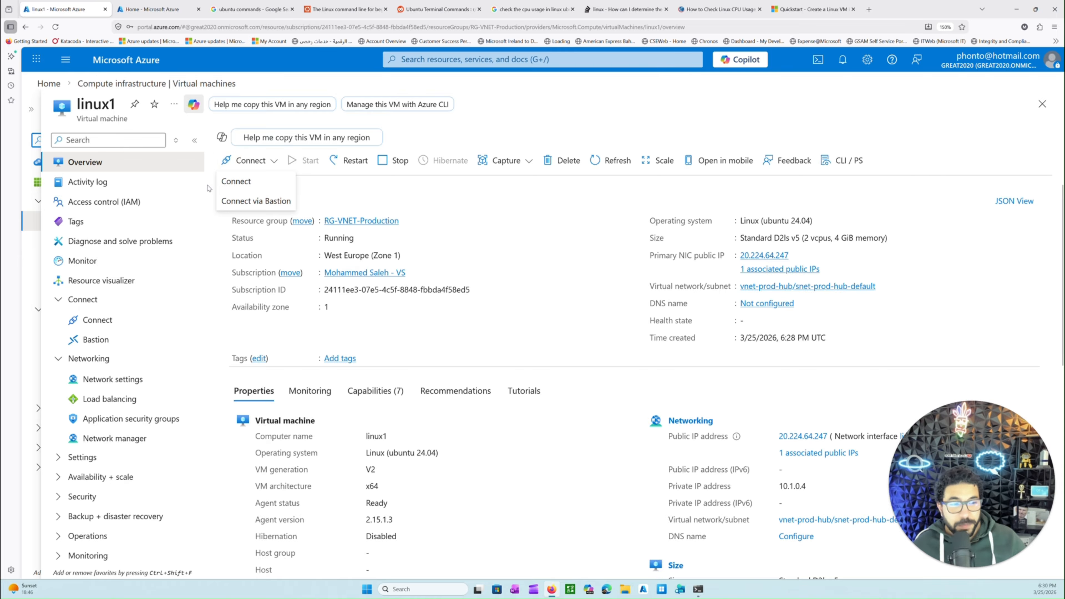
pyautogui.click(236, 181)
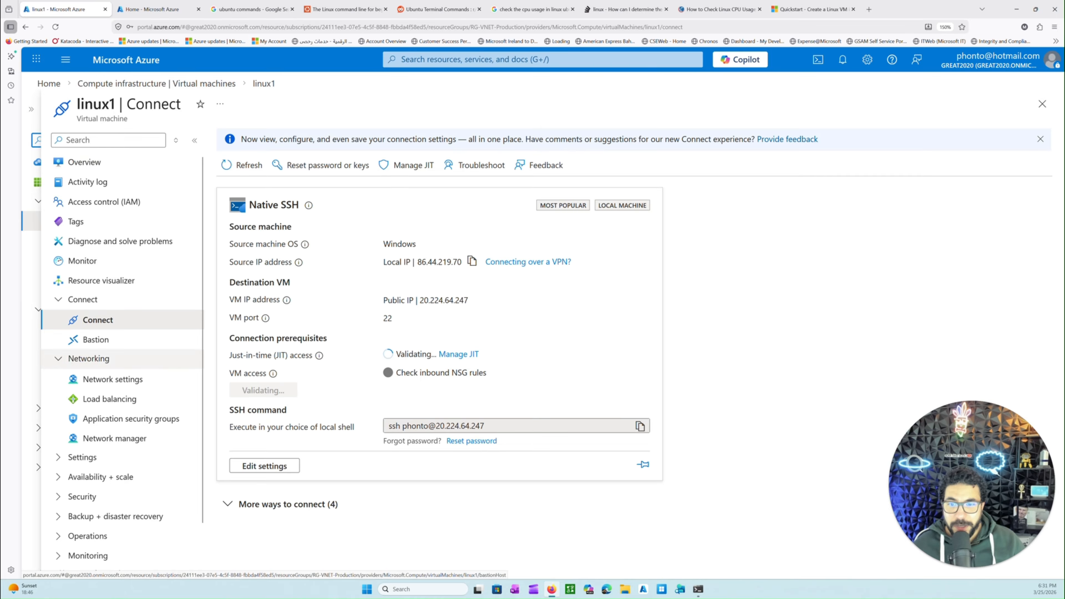
# Copy the full Native SSH command for connecting to linux1 from a local shell
pyautogui.moveTo(235, 436); pyautogui.dragTo(361, 441)
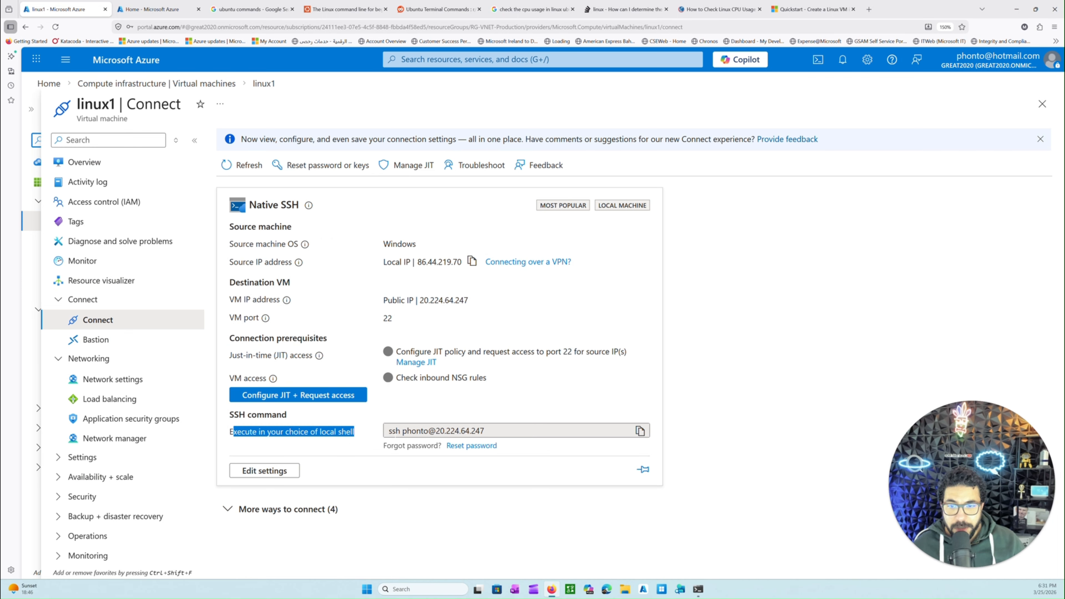
pyautogui.click(403, 432)
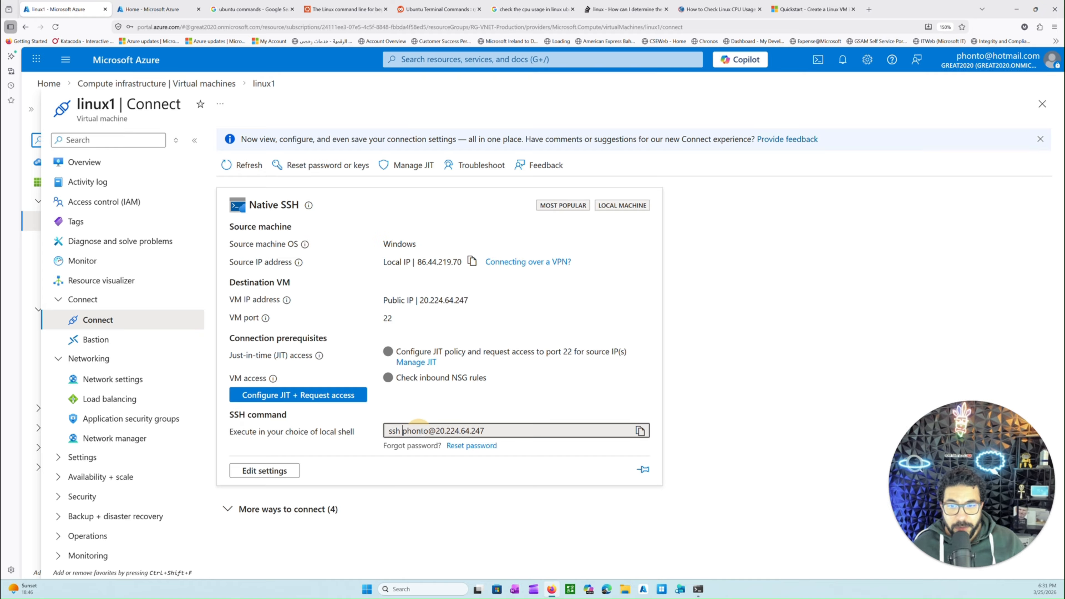
pyautogui.moveTo(436, 431); pyautogui.dragTo(404, 432)
pyautogui.moveTo(484, 431); pyautogui.dragTo(379, 431)
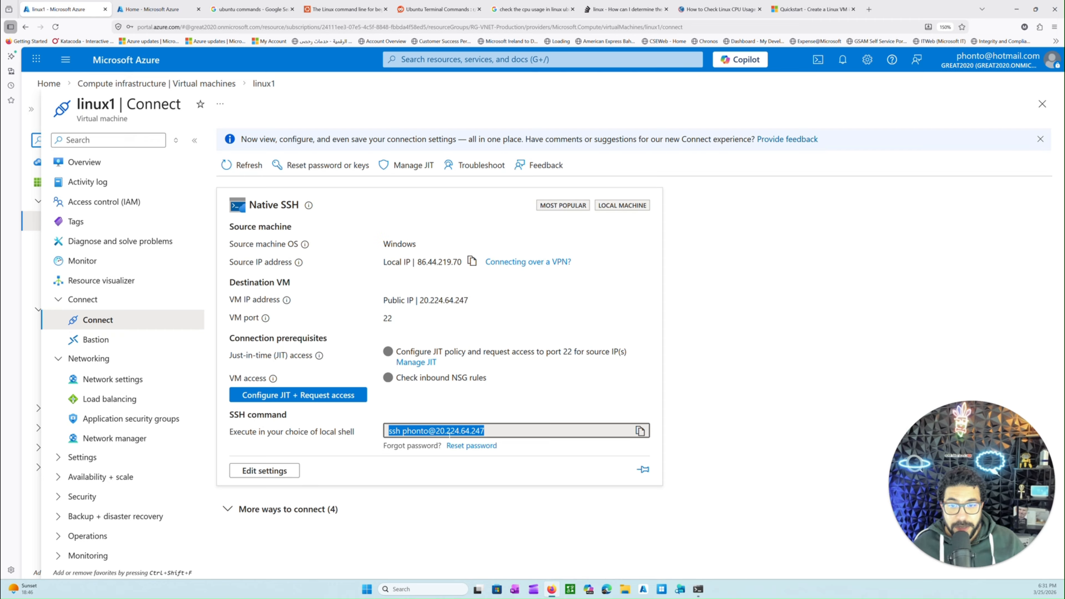
pyautogui.rightClick(417, 432)
pyautogui.click(443, 301)
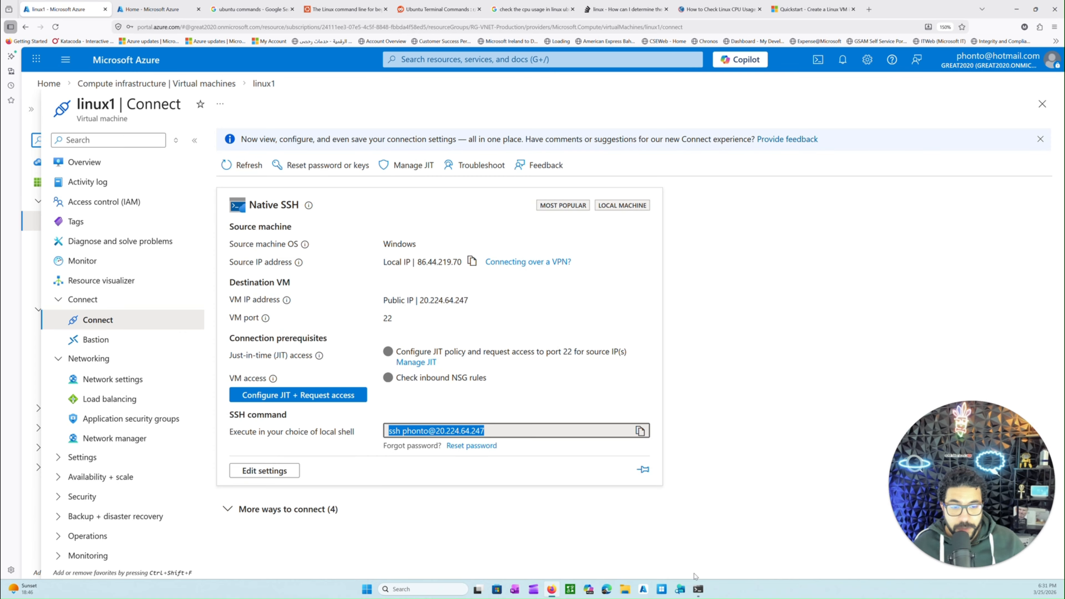
# Switch to Windows Terminal and open an Ubuntu 22.04.5 LTS session
pyautogui.click(698, 589)
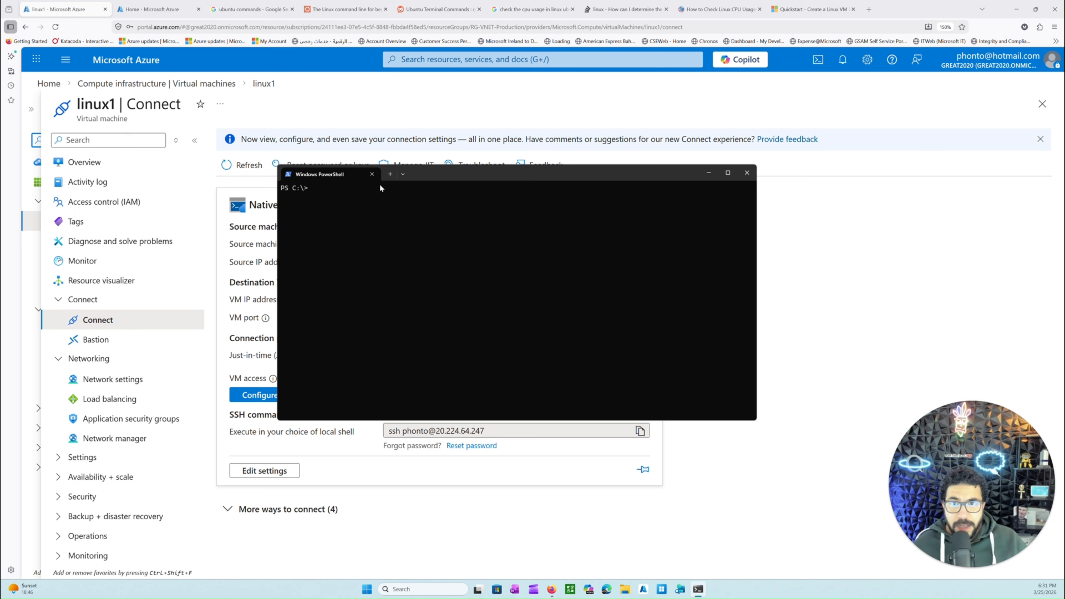
pyautogui.click(402, 174)
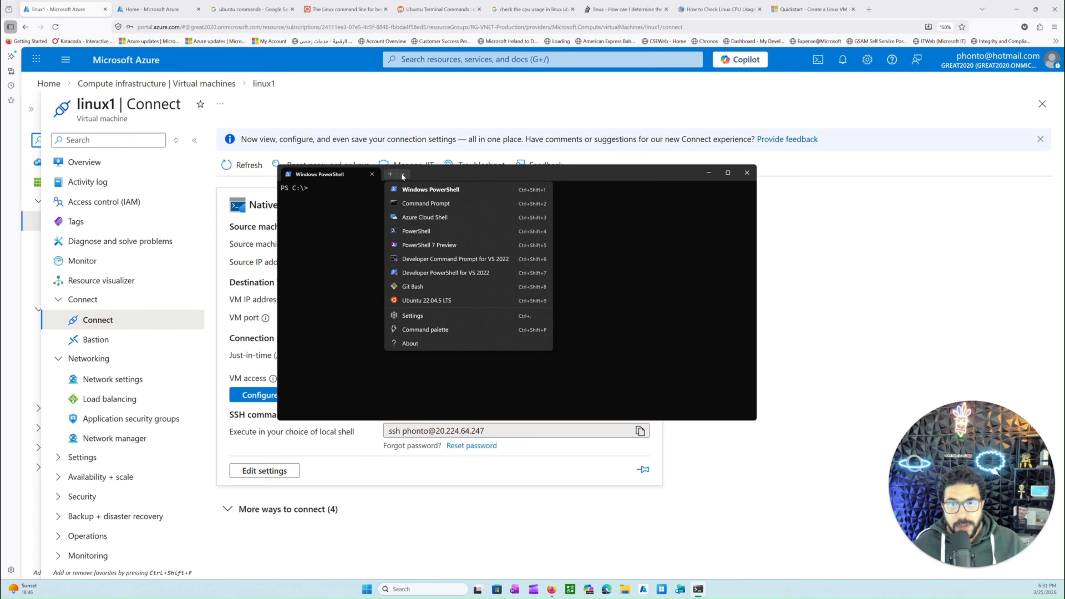
pyautogui.click(420, 305)
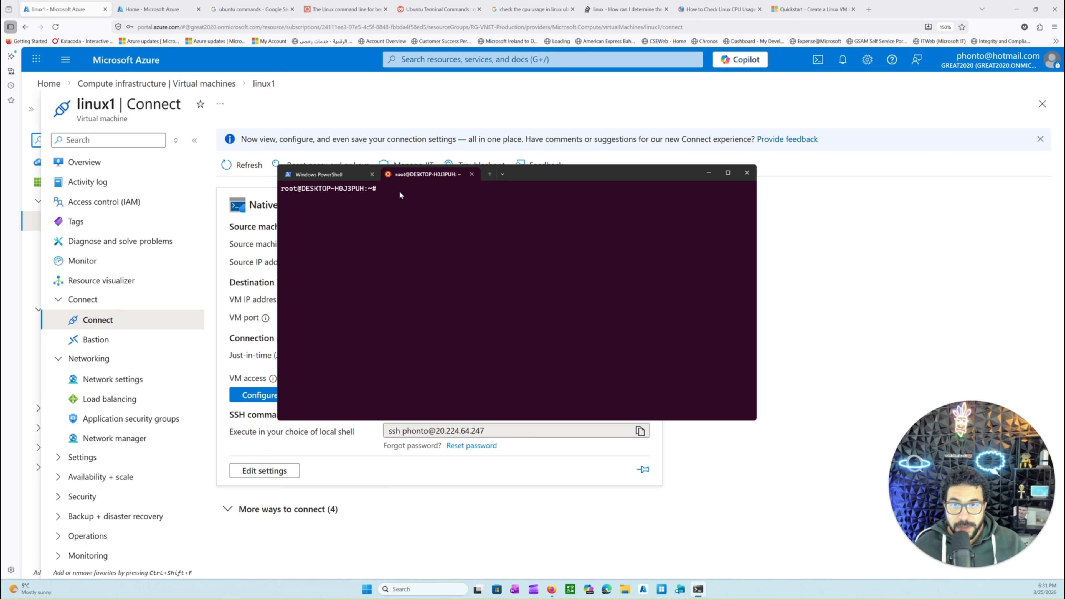
# Run the copied SSH command, accept the host key with yes, and enter the account password to log in to linux1
pyautogui.hotkey('ctrl', 'v')
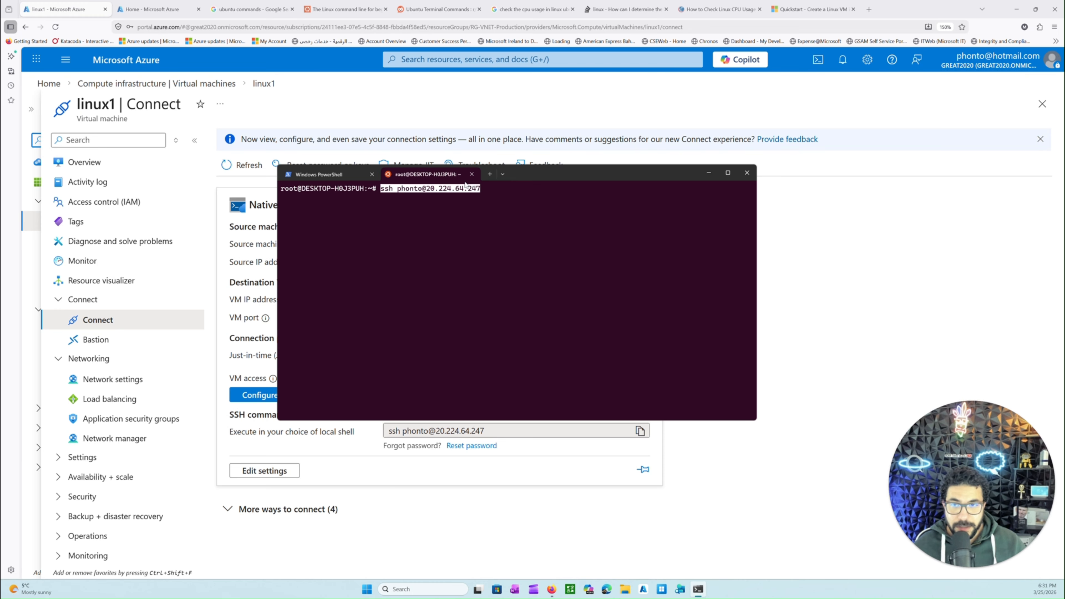
pyautogui.press('Return')
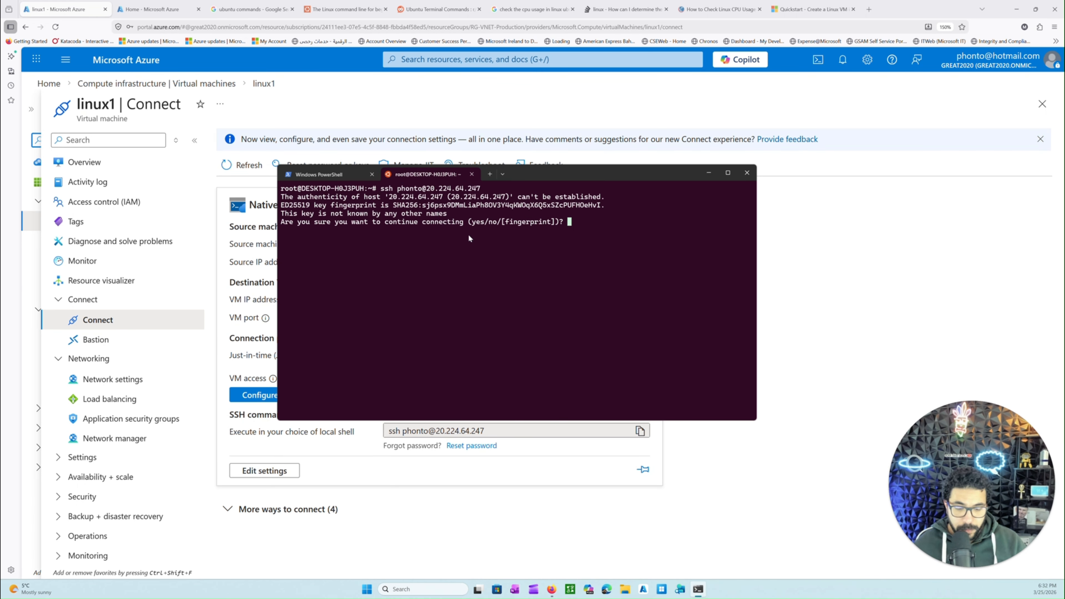
pyautogui.write('ye')
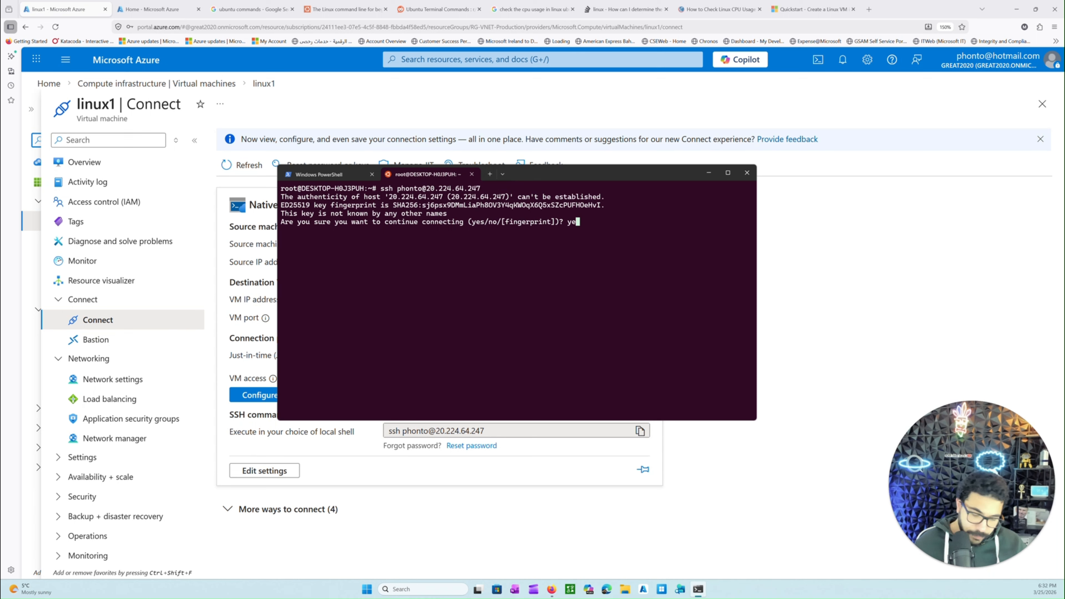
pyautogui.write('s')
pyautogui.press('Return')
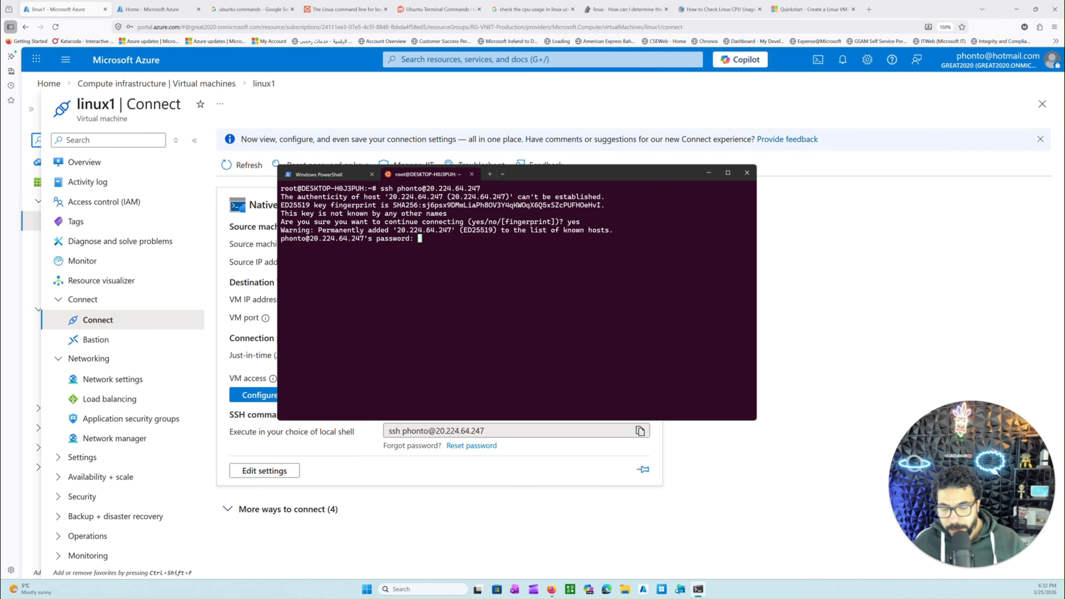
pyautogui.press('Return')
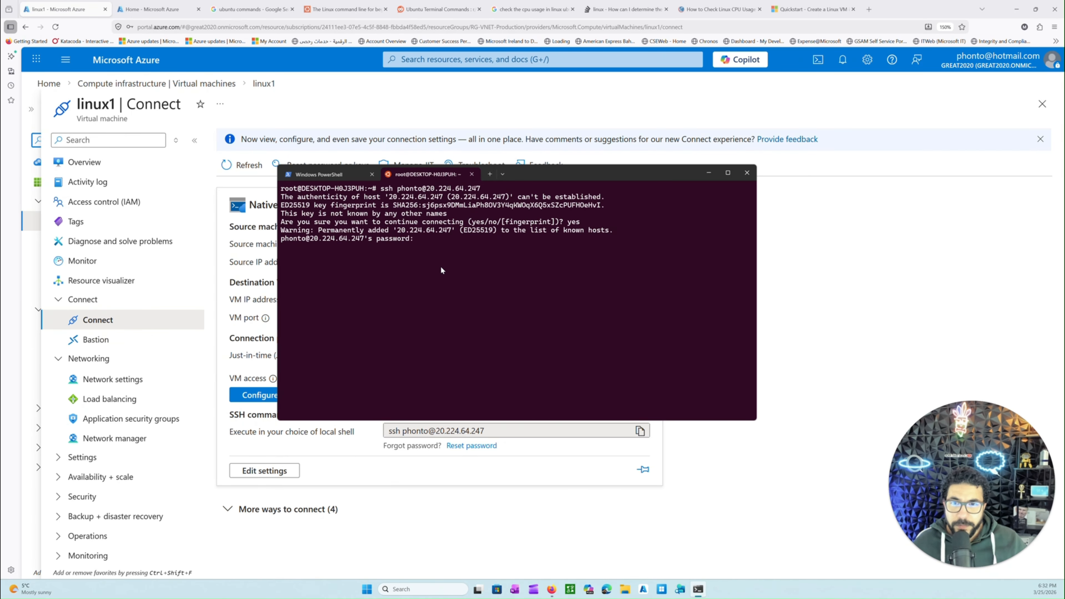
# Move and enlarge the terminal window, and check the Ubuntu and kernel version in the welcome line
pyautogui.moveTo(551, 175); pyautogui.dragTo(550, 103)
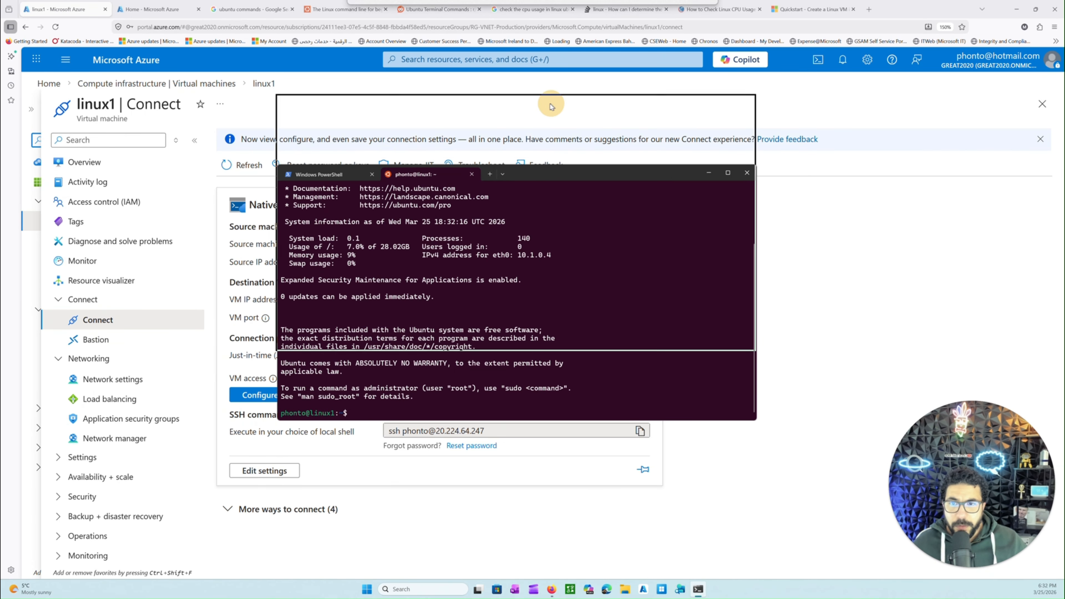
pyautogui.moveTo(752, 353); pyautogui.dragTo(800, 559)
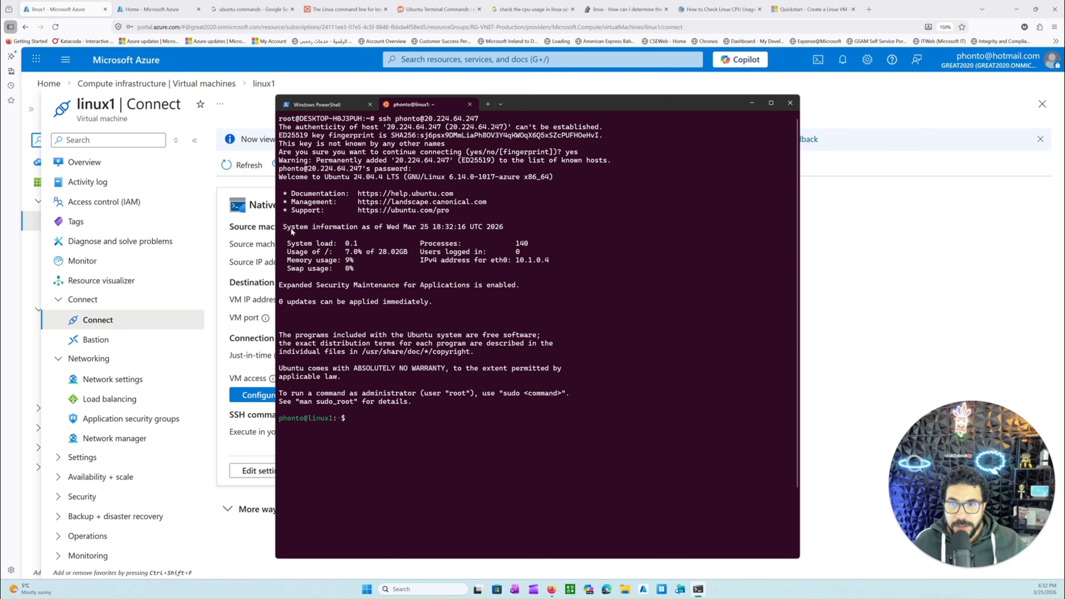
pyautogui.moveTo(288, 177); pyautogui.dragTo(536, 180)
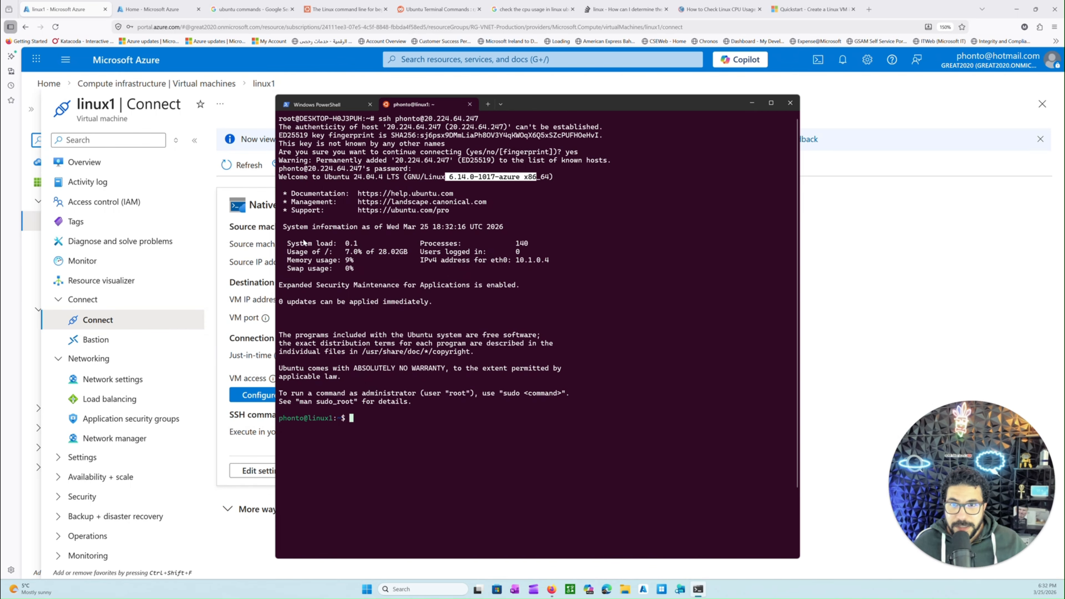
pyautogui.click(402, 194)
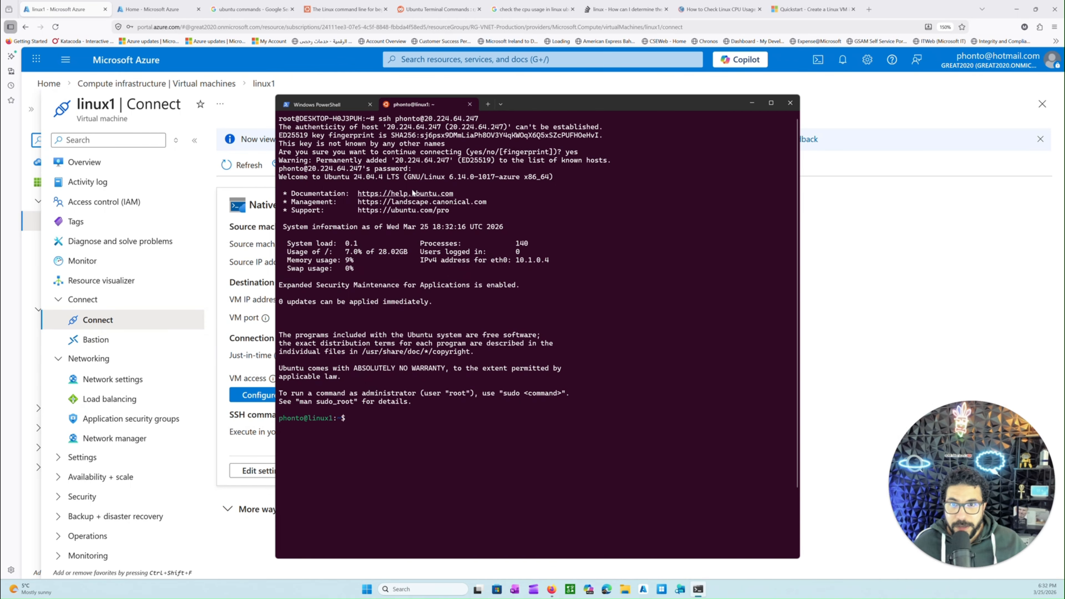
pyautogui.rightClick(410, 194)
pyautogui.scroll(3, 427, 289)
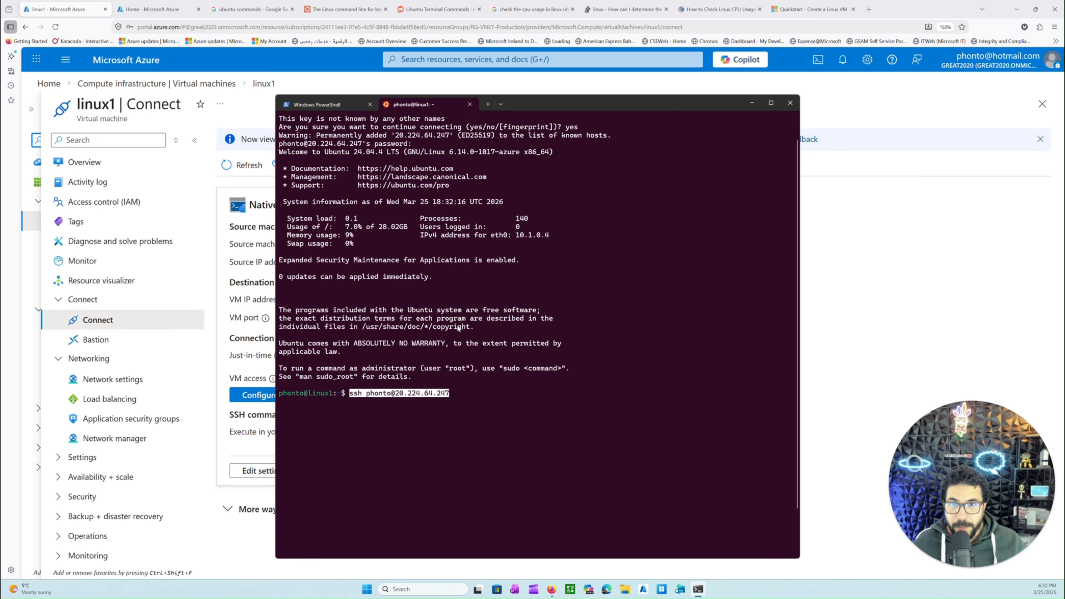
pyautogui.scroll(-3, 419, 193)
pyautogui.rightClick(421, 193)
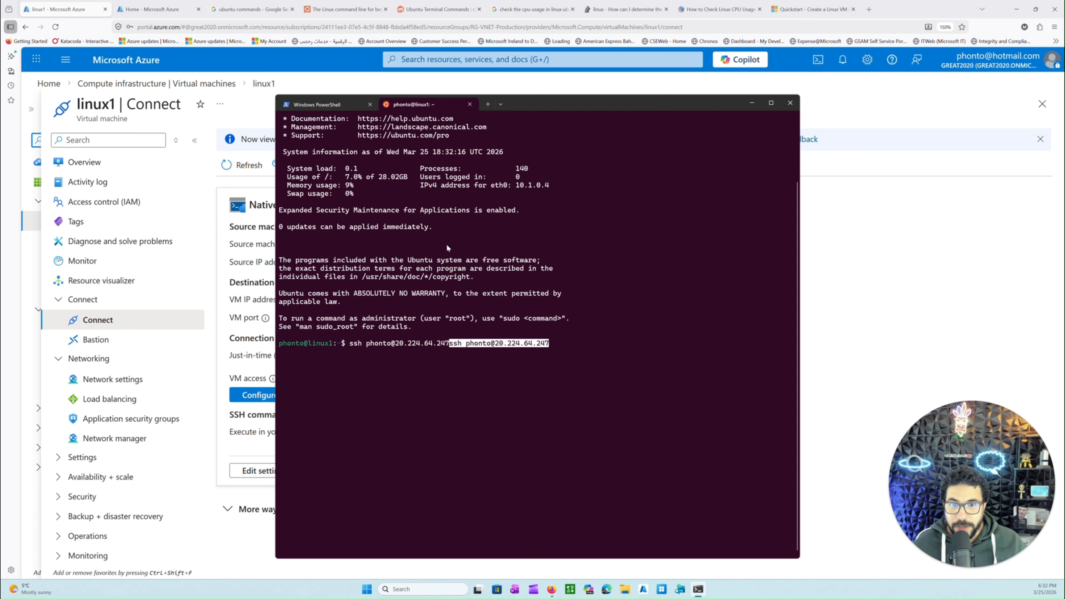
pyautogui.press('BackSpace')
pyautogui.press('BackSpace')
pyautogui.press('BackSpace')
pyautogui.press('BackSpace')
pyautogui.press('BackSpace')
pyautogui.press('BackSpace')
pyautogui.press('BackSpace')
pyautogui.press('BackSpace')
pyautogui.press('BackSpace')
pyautogui.press('BackSpace')
pyautogui.press('BackSpace')
pyautogui.press('BackSpace')
pyautogui.press('BackSpace')
pyautogui.press('BackSpace')
pyautogui.press('BackSpace')
pyautogui.press('BackSpace')
pyautogui.press('BackSpace')
pyautogui.press('BackSpace')
pyautogui.press('BackSpace')
pyautogui.press('BackSpace')
pyautogui.press('BackSpace')
pyautogui.press('BackSpace')
pyautogui.press('BackSpace')
pyautogui.press('BackSpace')
pyautogui.press('BackSpace')
pyautogui.press('BackSpace')
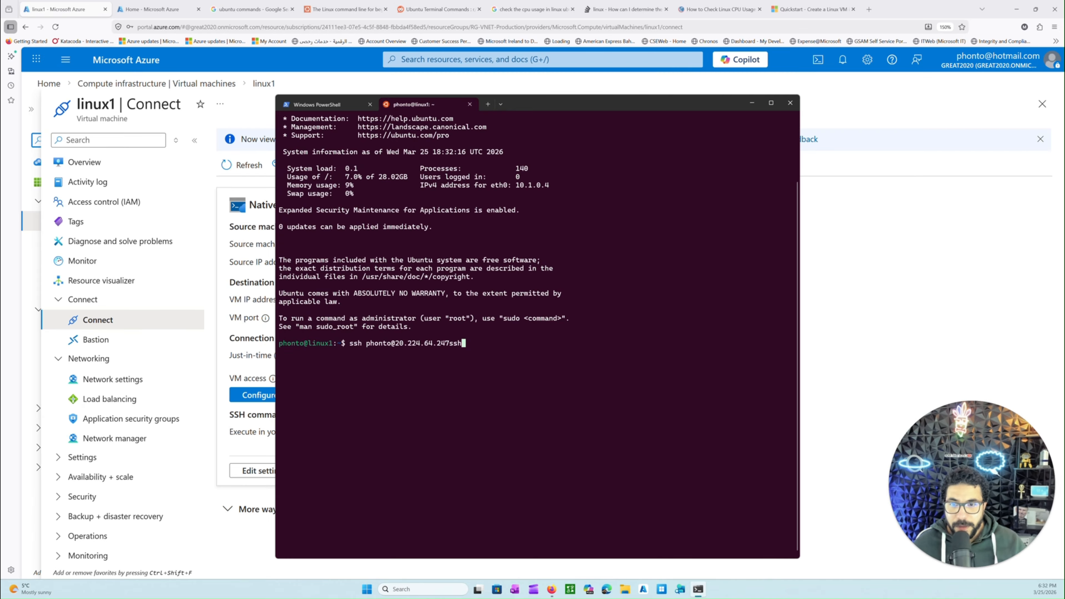
# Examine the login system information for system load, processes, the eth0 IPv4 address and swap usage
pyautogui.scroll(3, 434, 251)
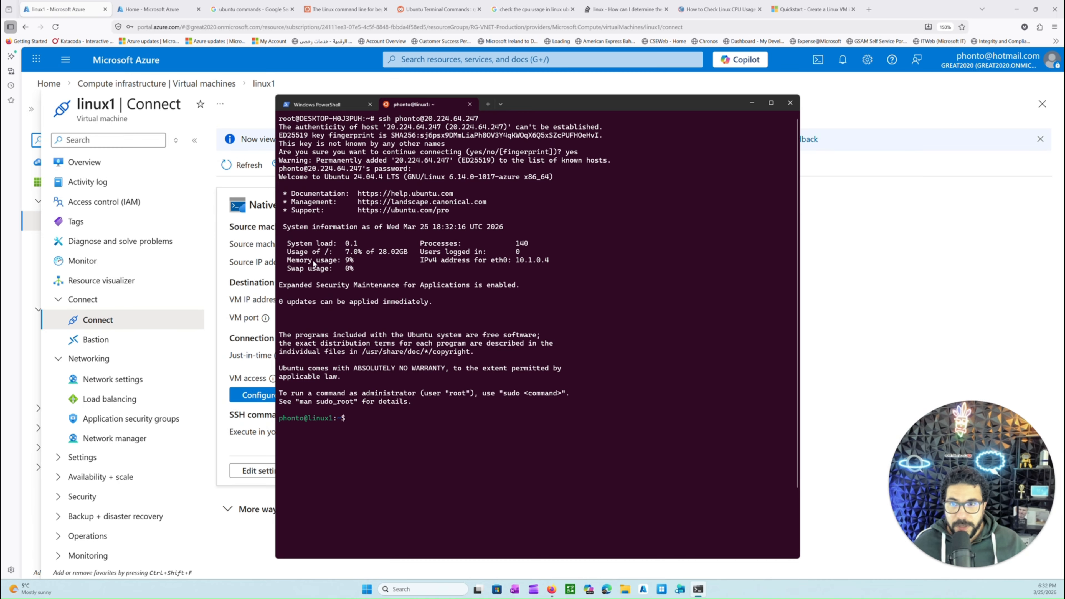
pyautogui.moveTo(292, 228); pyautogui.dragTo(419, 243)
pyautogui.click(438, 255)
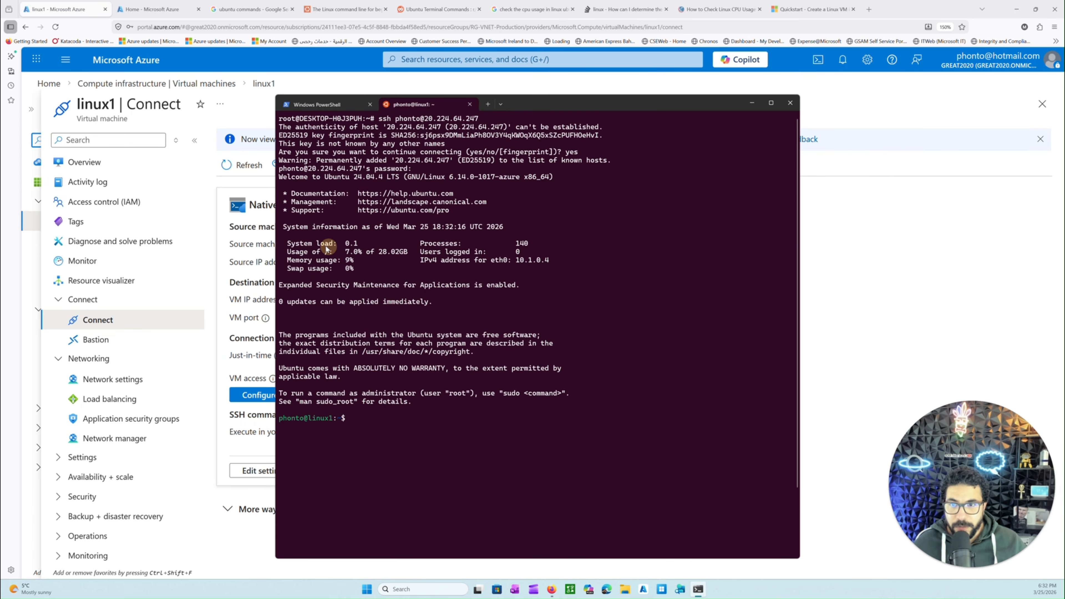
pyautogui.moveTo(292, 245); pyautogui.dragTo(364, 244)
pyautogui.moveTo(428, 243); pyautogui.dragTo(532, 243)
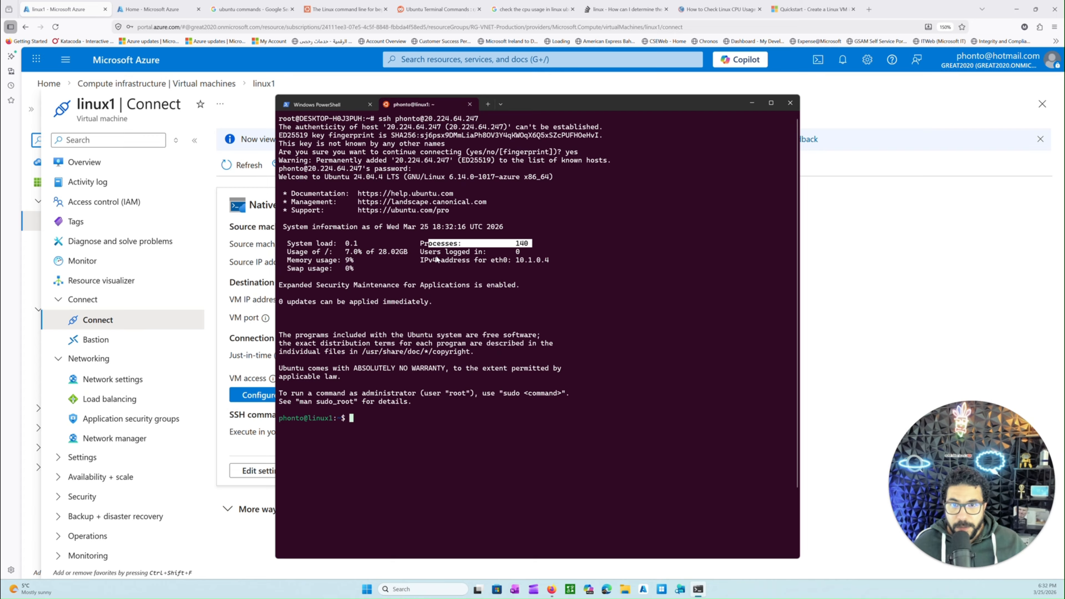
pyautogui.moveTo(435, 260); pyautogui.dragTo(546, 260)
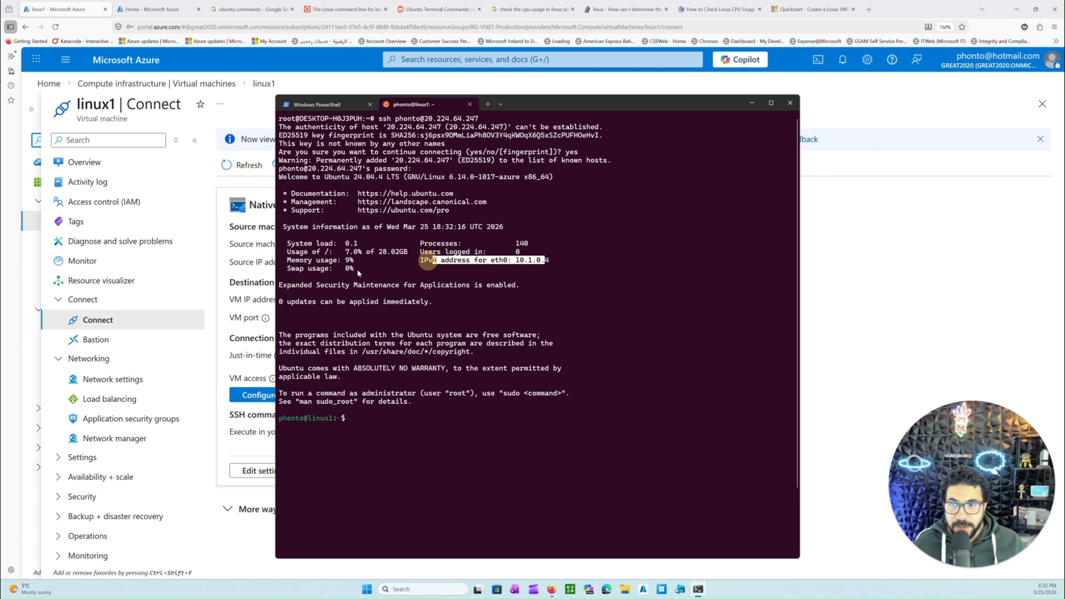
pyautogui.moveTo(296, 269); pyautogui.dragTo(350, 270)
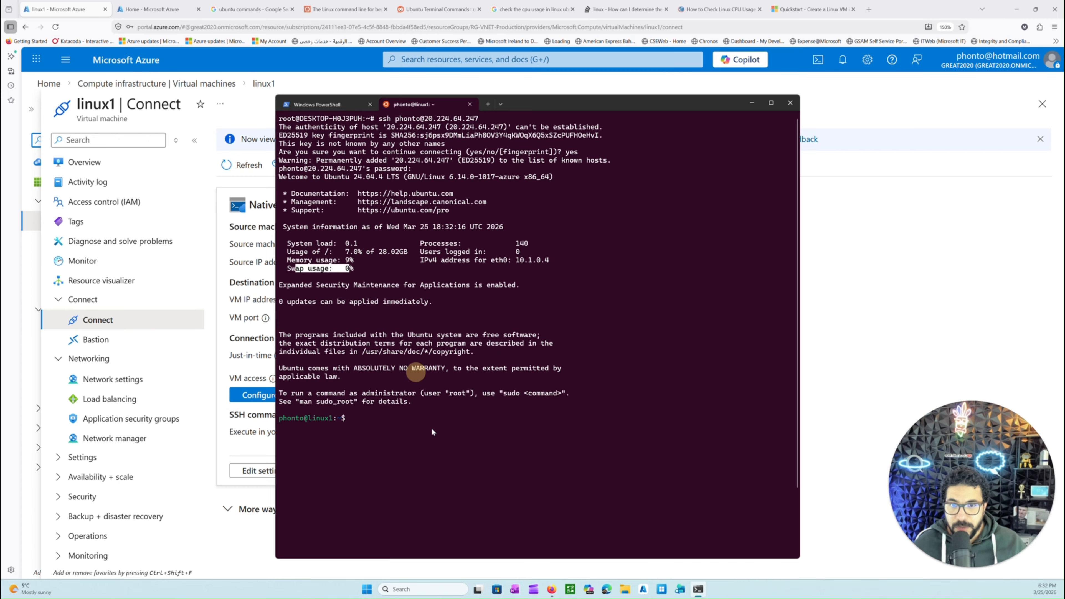
# Clear the text selection in the terminal and highlight the user and host name in the linux1 prompt
pyautogui.click(415, 373)
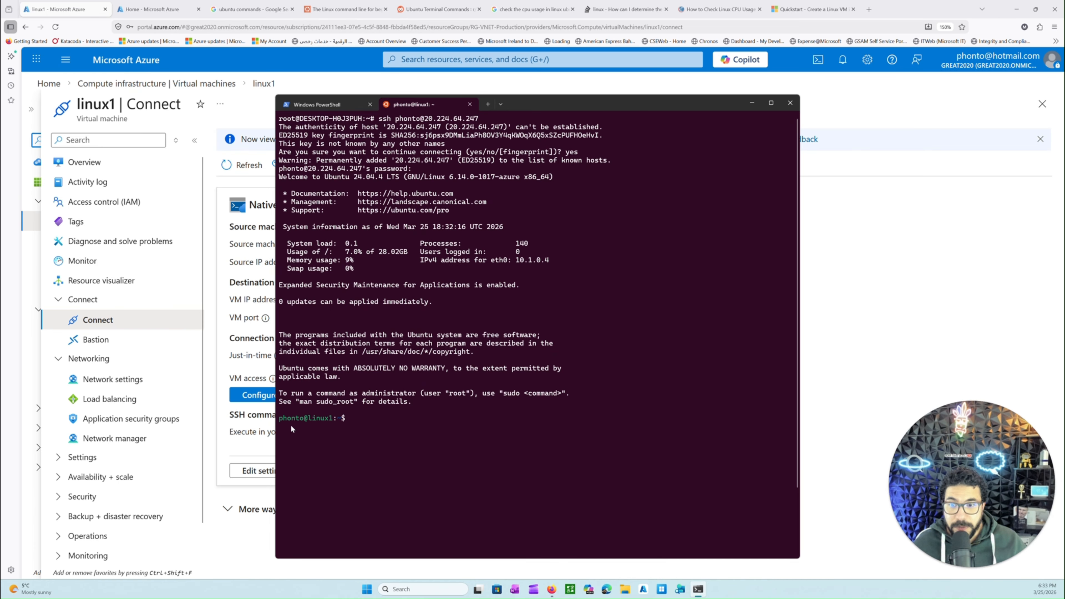
pyautogui.moveTo(279, 420); pyautogui.dragTo(337, 421)
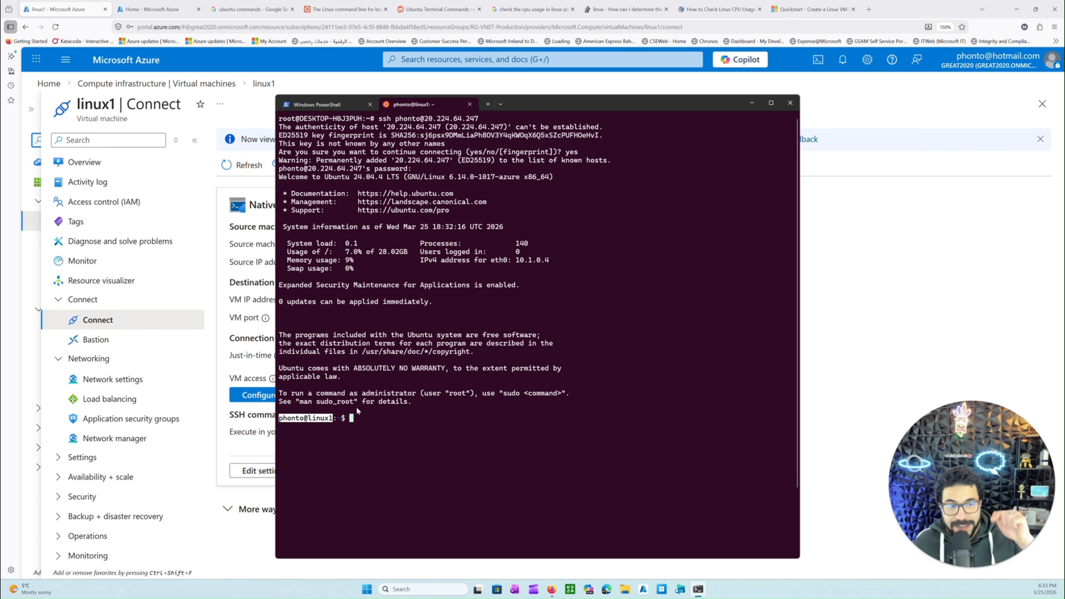
# Switch to the browser tutorial The Linux command line for beginners and find the pwd command in its Opening a terminal section
pyautogui.click(347, 9)
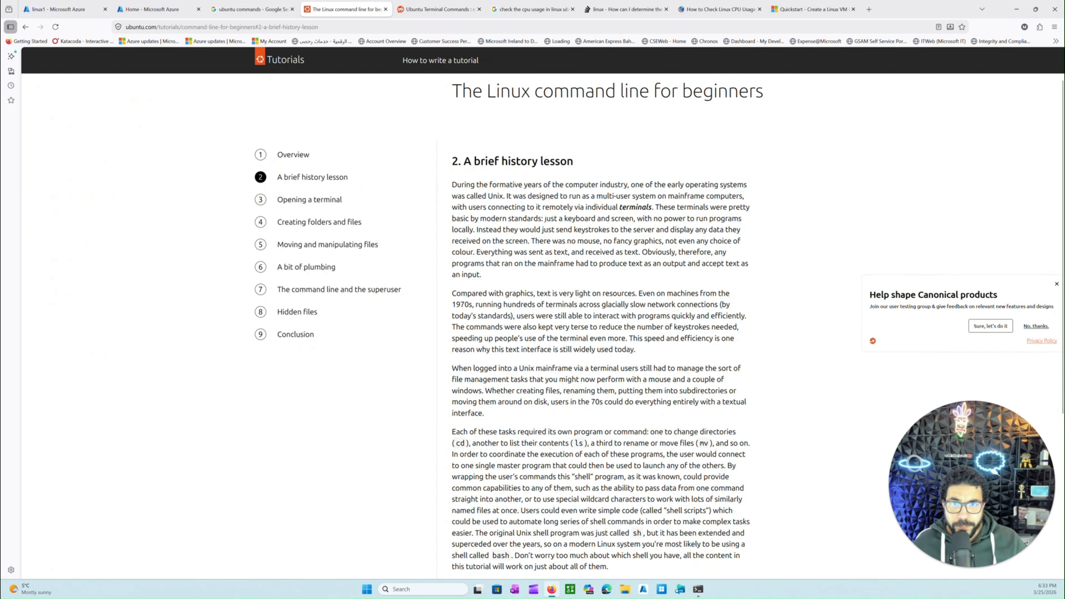
pyautogui.scroll(-3, 315, 149)
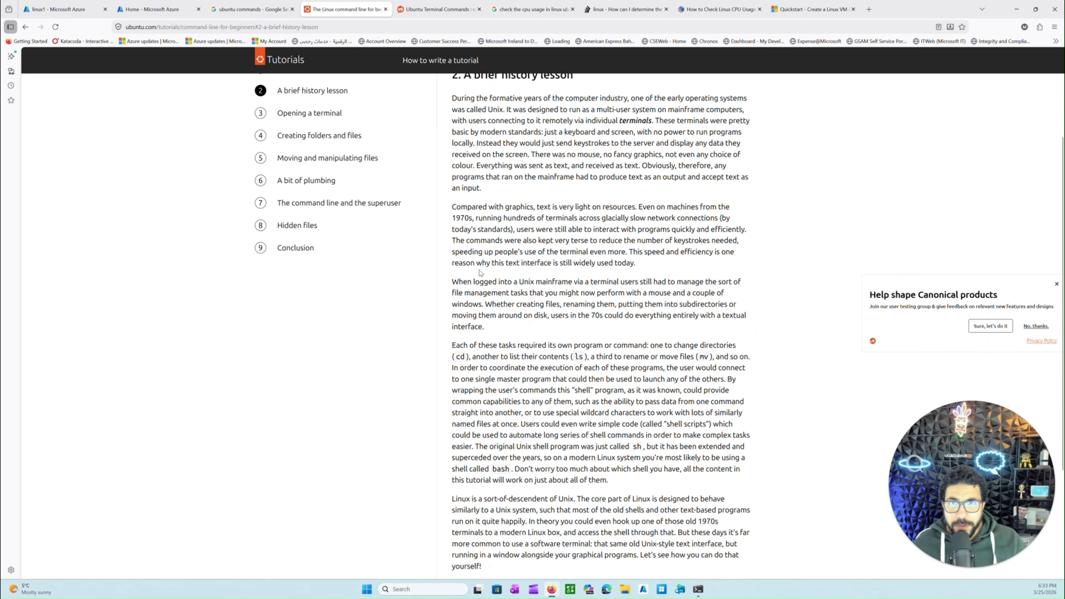
pyautogui.scroll(5, 298, 248)
pyautogui.click(299, 243)
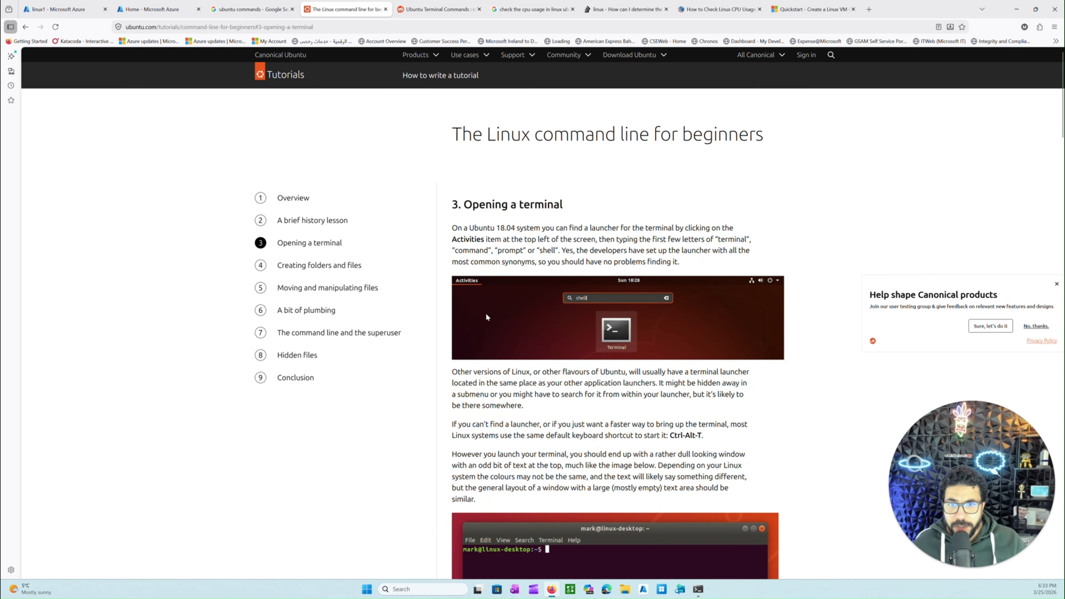
pyautogui.scroll(-3, 486, 313)
pyautogui.scroll(-1, 486, 377)
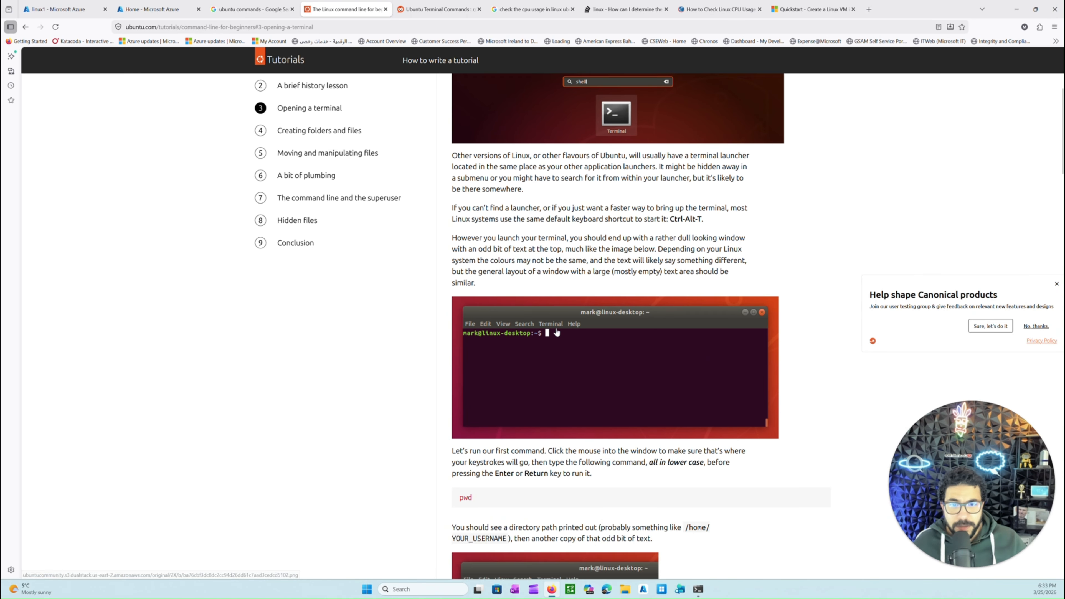
pyautogui.scroll(-2, 487, 377)
pyautogui.doubleClick(486, 410)
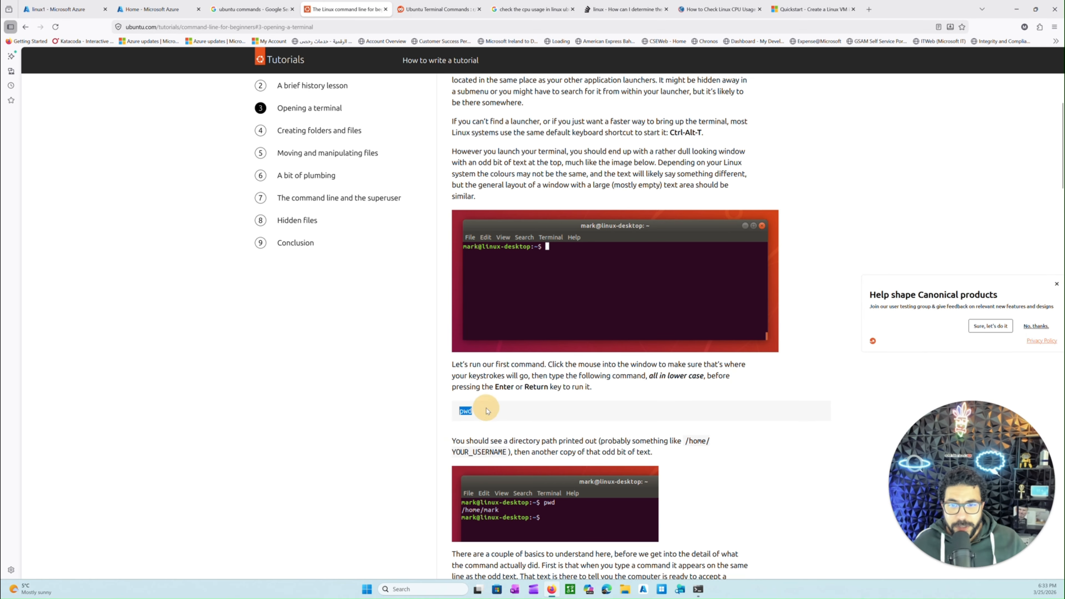
# Switch to the terminal, clear the wrongly pasted text from the prompt and run pwd
pyautogui.click(698, 589)
pyautogui.click(585, 390)
pyautogui.scroll(-3, 495, 422)
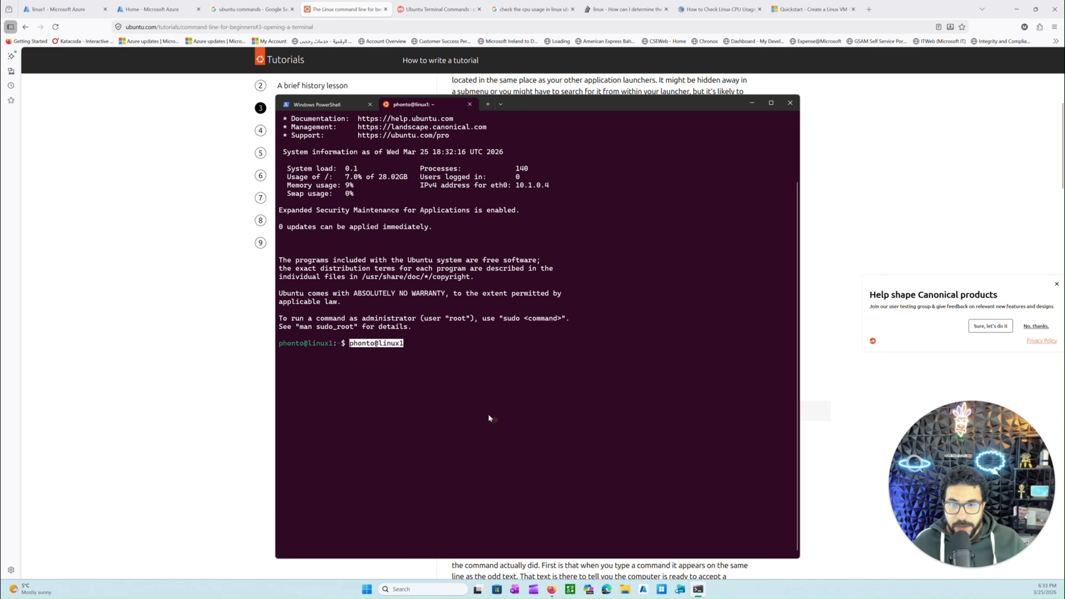
pyautogui.write('phonto@l')
pyautogui.press('BackSpace')
pyautogui.press('BackSpace')
pyautogui.press('BackSpace')
pyautogui.press('BackSpace')
pyautogui.press('BackSpace')
pyautogui.press('BackSpace')
pyautogui.press('BackSpace')
pyautogui.press('BackSpace')
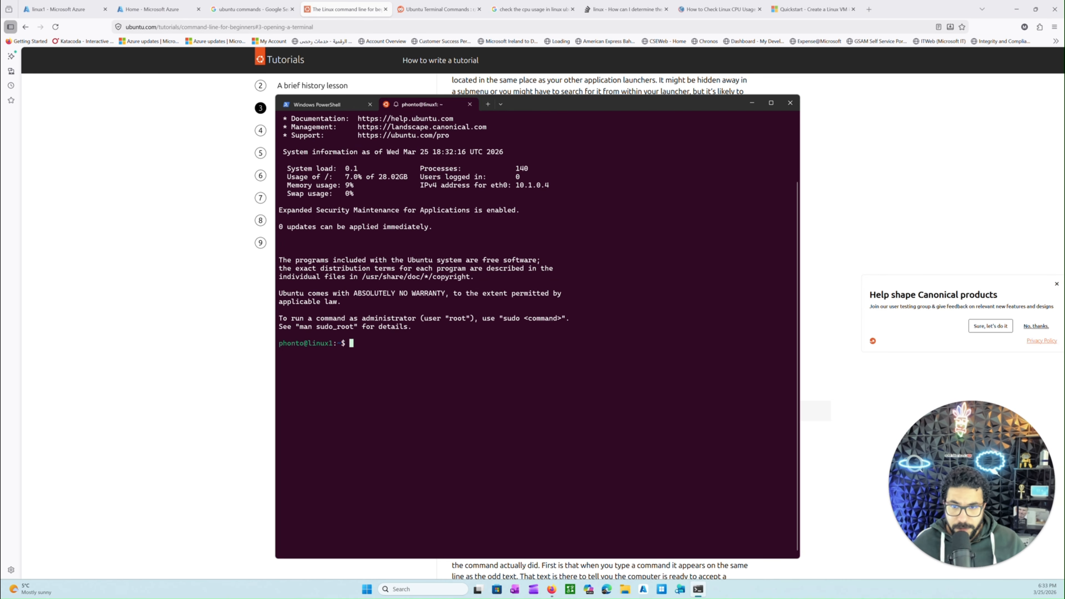
pyautogui.write('pwd')
pyautogui.press('Return')
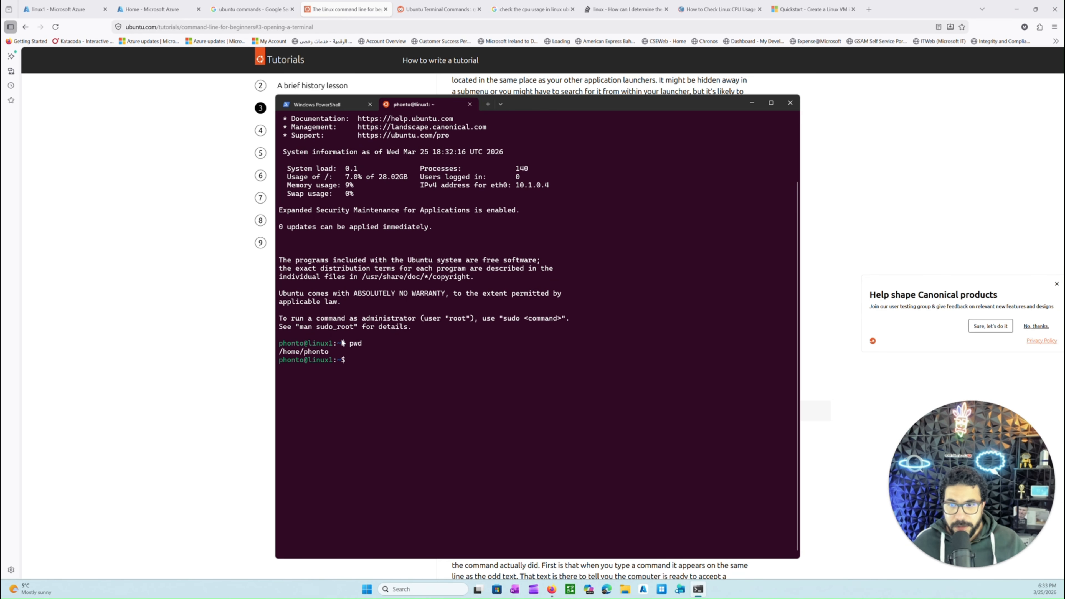
# Look up the cd example in the browser tutorial, and in the terminal run cd / followed by pwd
pyautogui.hotkey('alt', 'Tab')
pyautogui.scroll(-10, 524, 438)
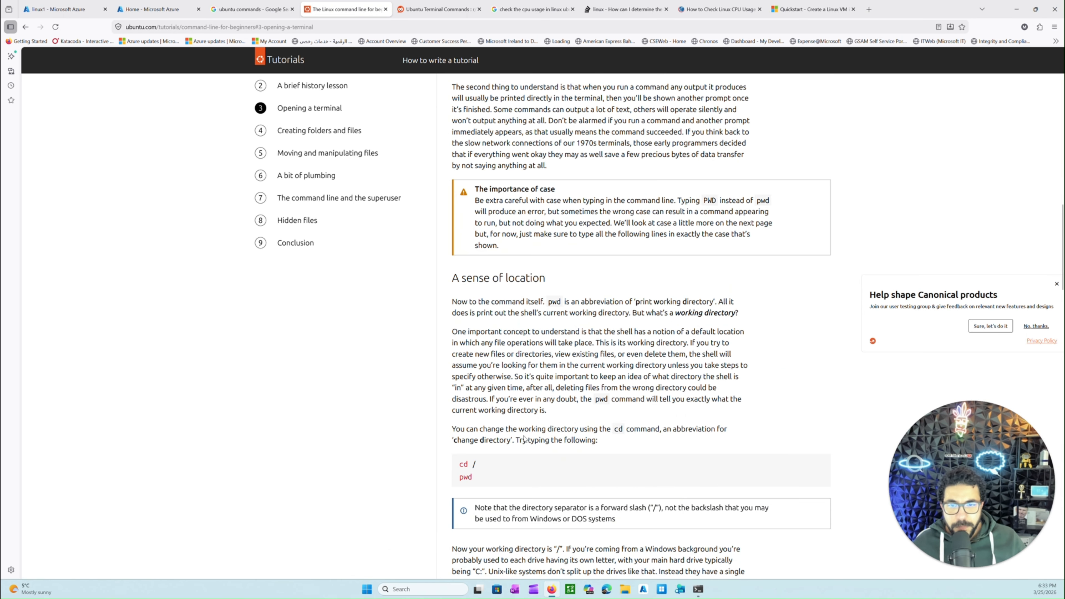
pyautogui.scroll(-3, 527, 386)
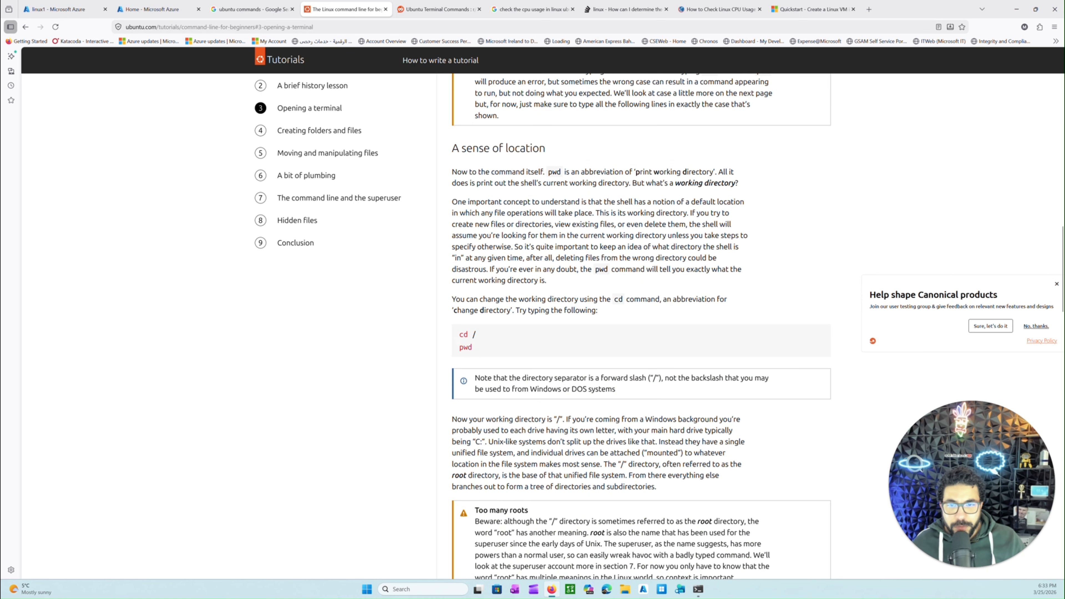
pyautogui.hotkey('alt', 'Tab')
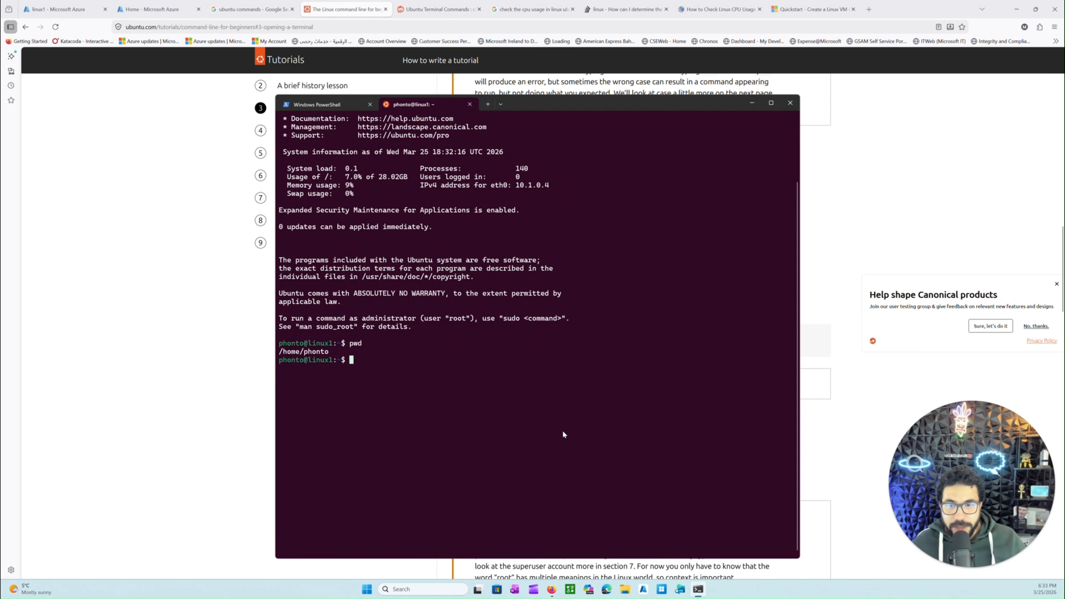
pyautogui.write('cd /')
pyautogui.press('Return')
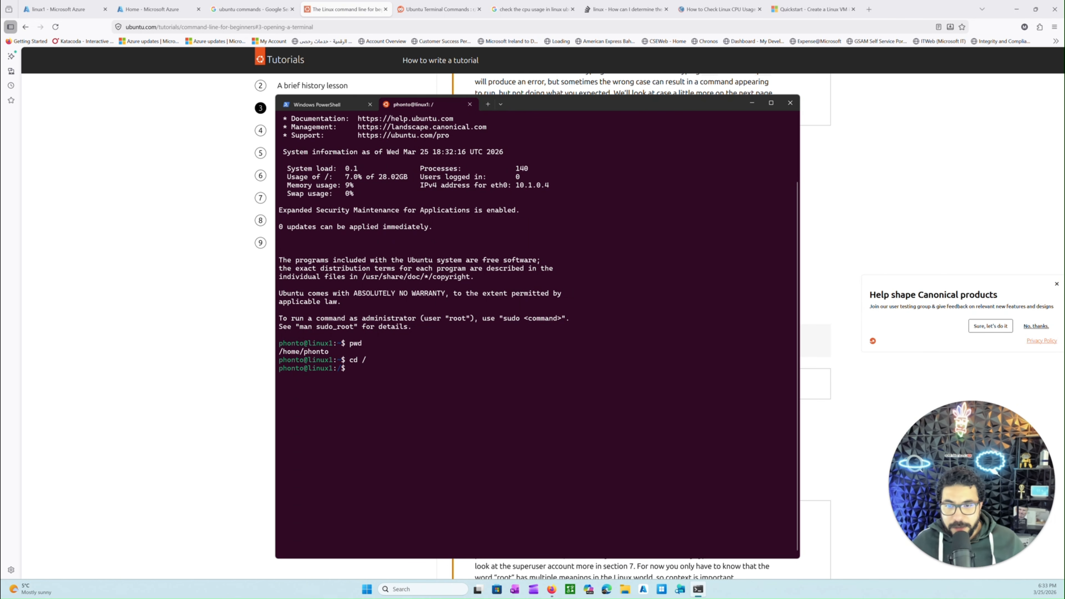
pyautogui.write('pwd')
pyautogui.press('Return')
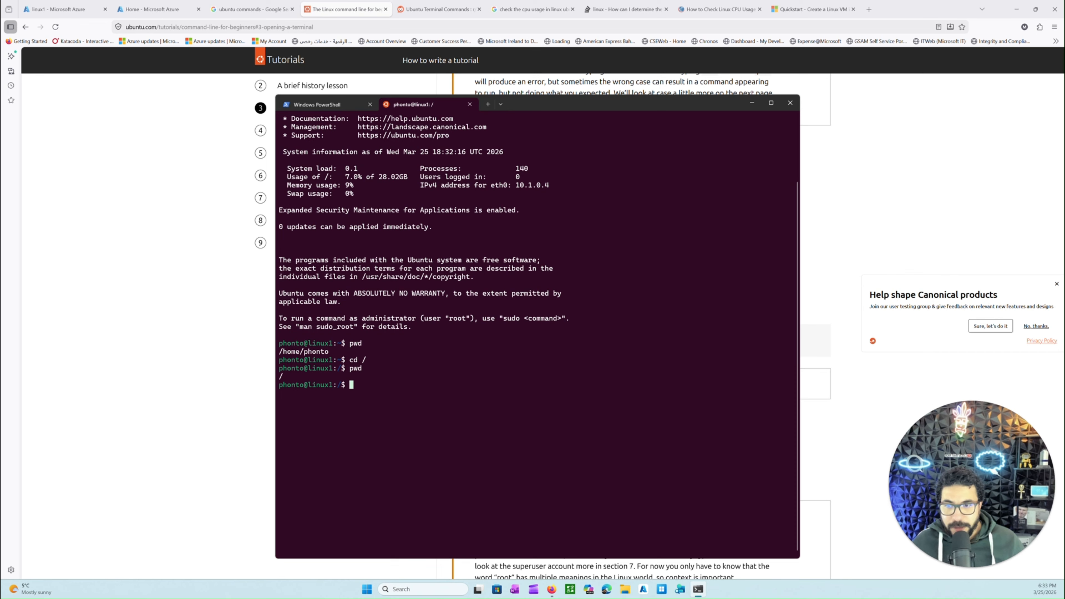
# Read the tutorial's explanation of cd and the root directory in the browser, and run cd home in the terminal
pyautogui.click(257, 399)
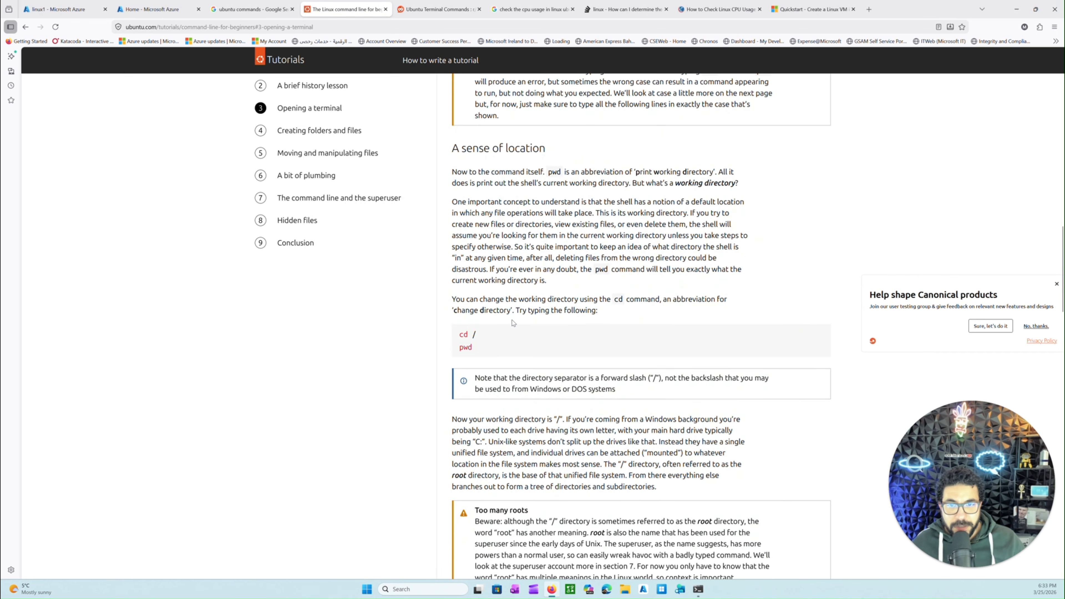
pyautogui.scroll(-2, 493, 317)
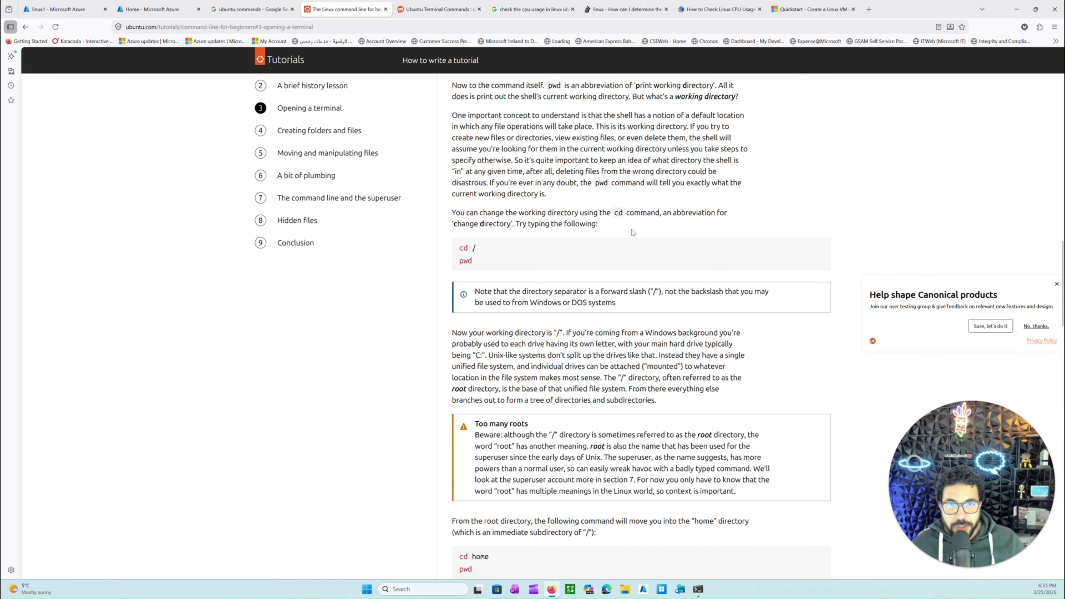
pyautogui.moveTo(616, 215); pyautogui.dragTo(600, 226)
pyautogui.scroll(-4, 512, 399)
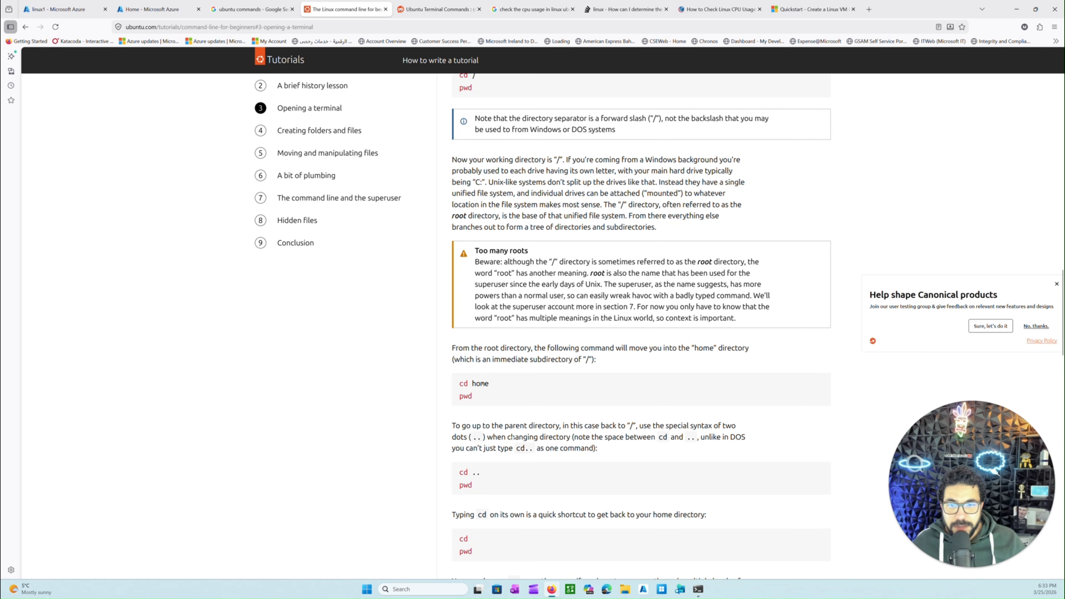
pyautogui.hotkey('alt', 'Tab')
pyautogui.write('cd')
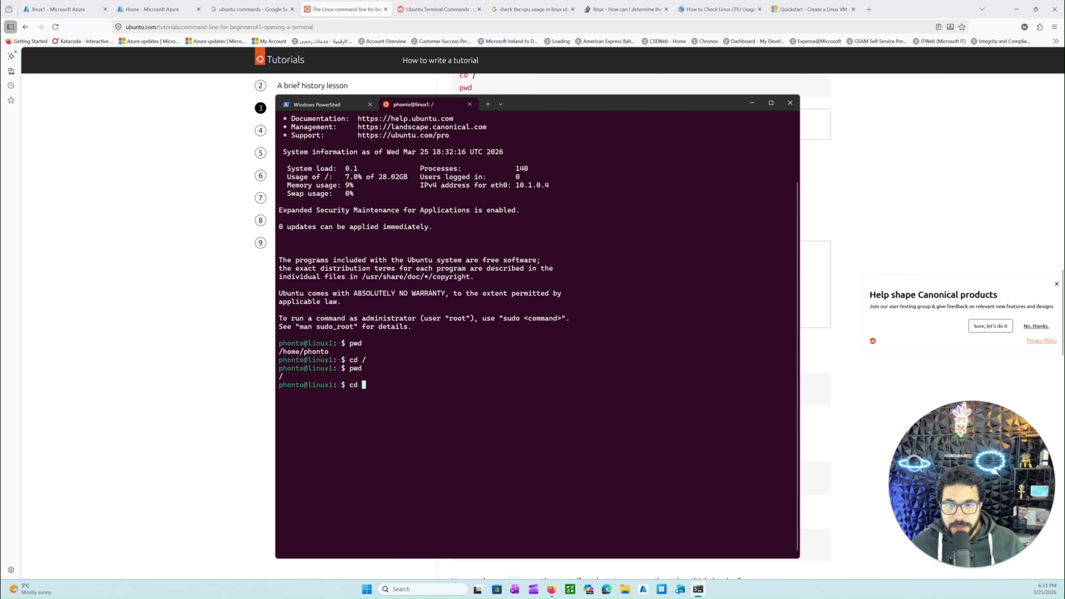
pyautogui.write(' home')
pyautogui.press('Return')
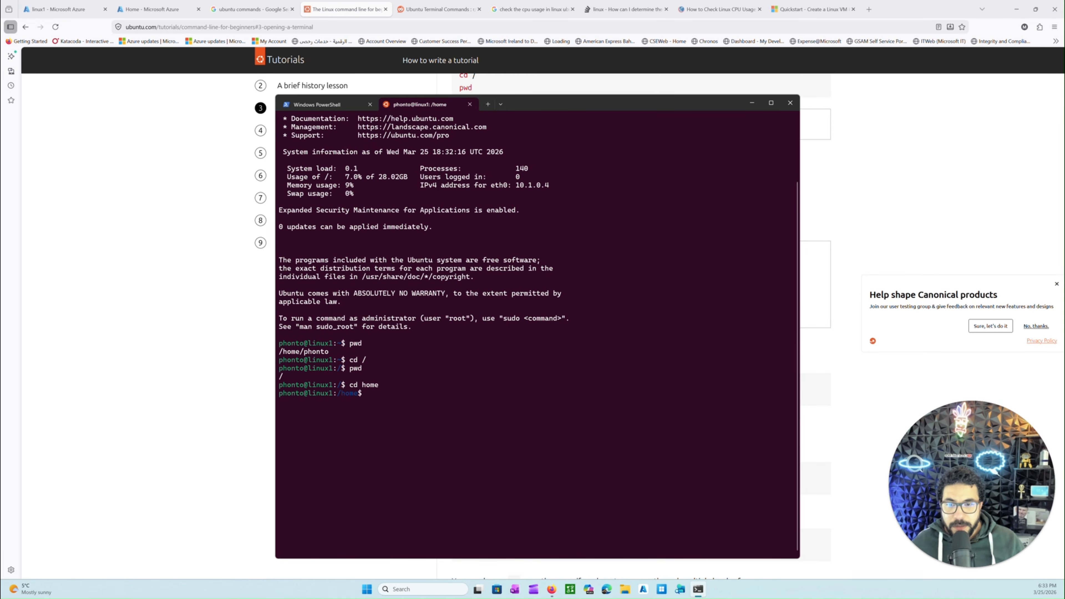
# Check the follow-up command to cd home in the browser tutorial and run pwd in the terminal
pyautogui.click(219, 346)
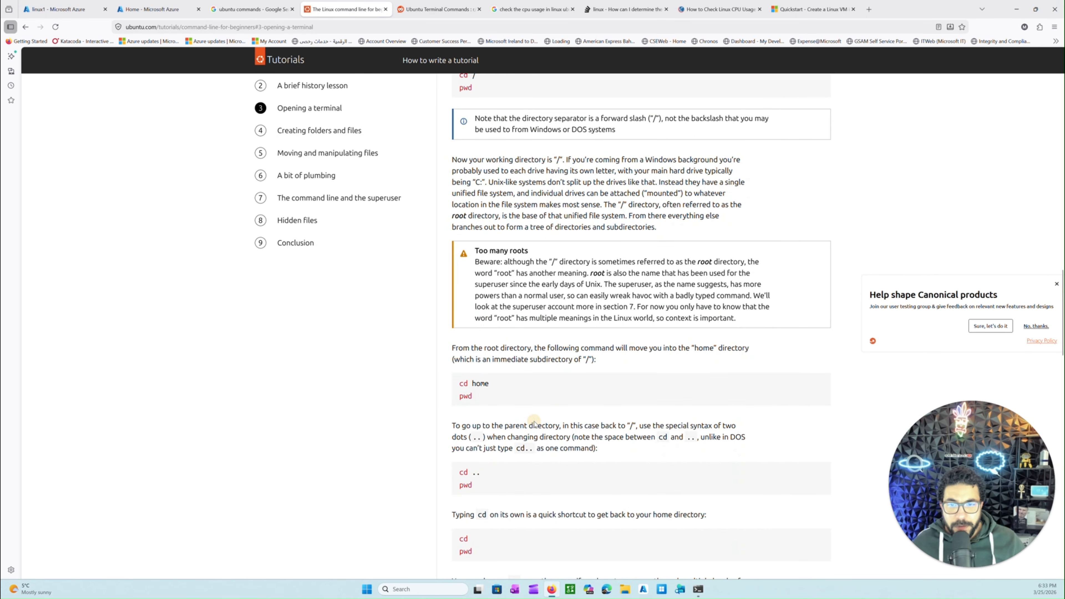
pyautogui.scroll(-1, 503, 419)
pyautogui.hotkey('alt', 'Tab')
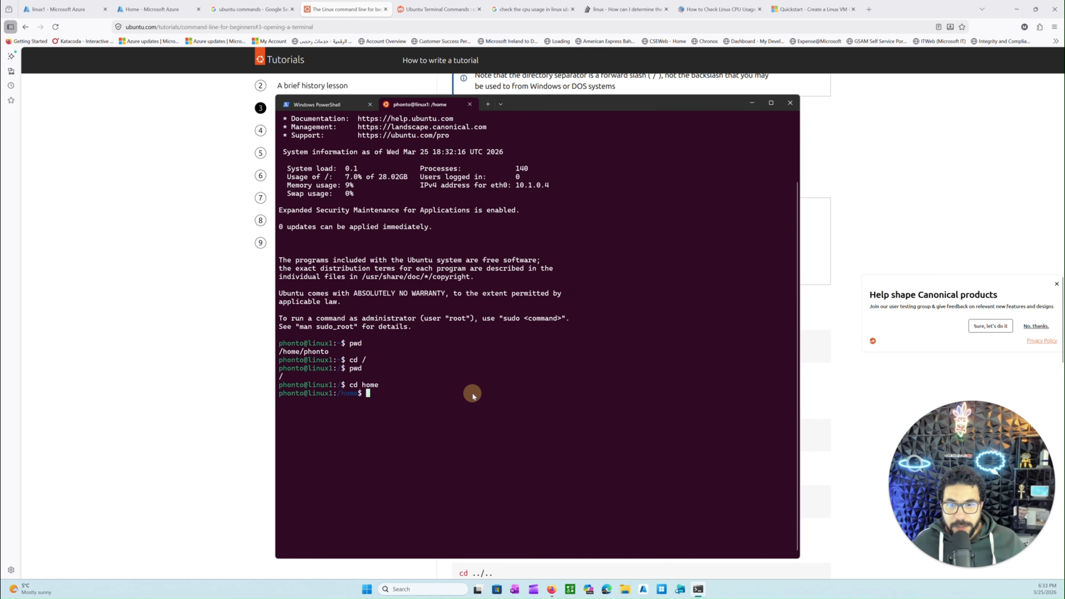
pyautogui.write('pwd')
pyautogui.press('Return')
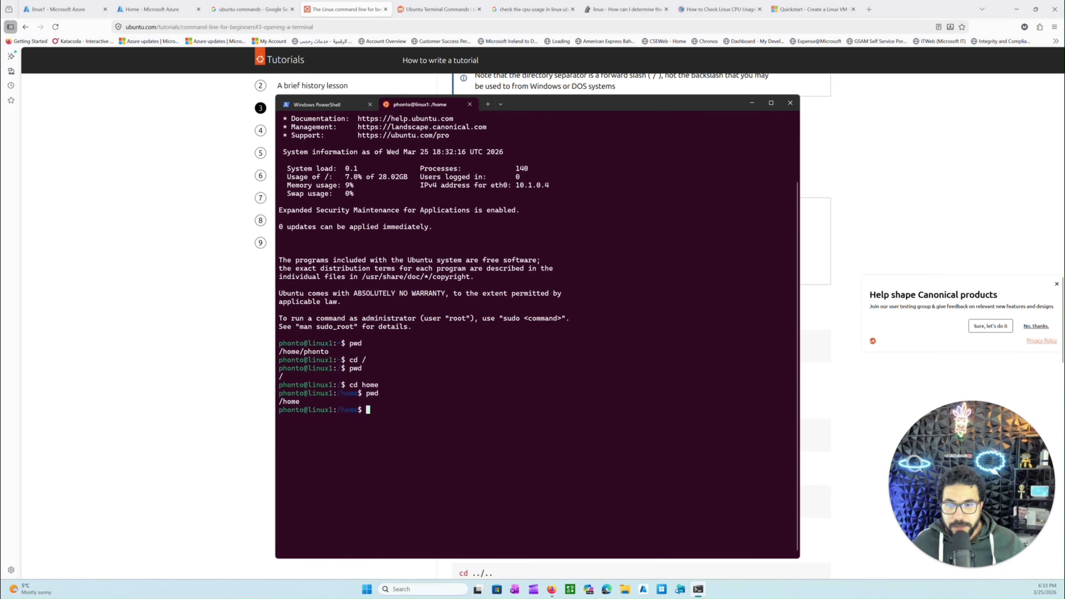
# Return to the browser tutorial and examine the remaining cd examples and the mkdir examples in the Creating folders and files section
pyautogui.click(240, 409)
pyautogui.scroll(-2, 496, 420)
pyautogui.scroll(-1, 492, 419)
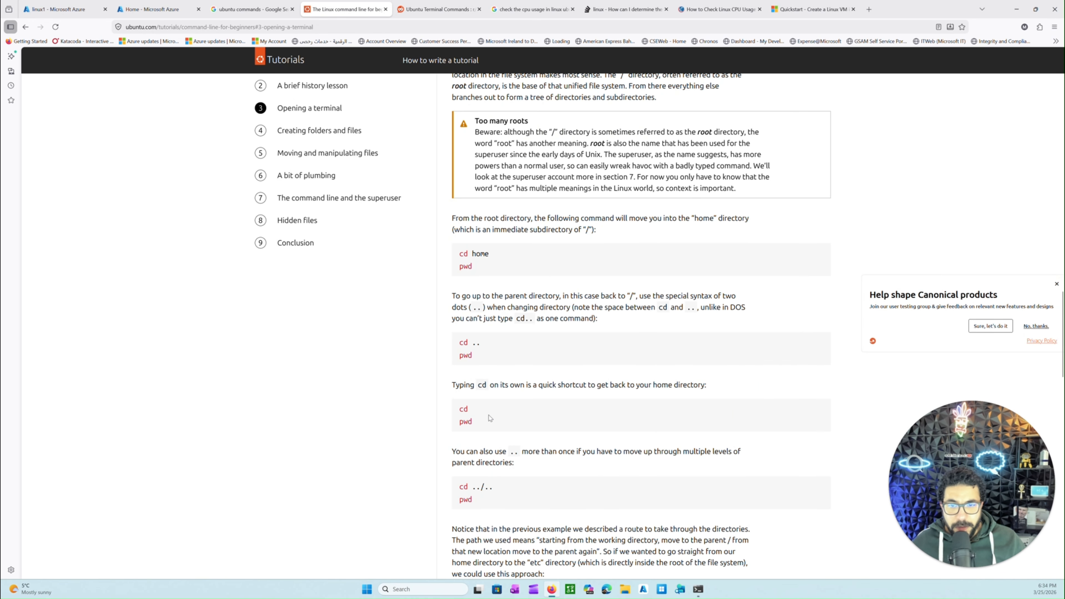
pyautogui.scroll(-20, 503, 462)
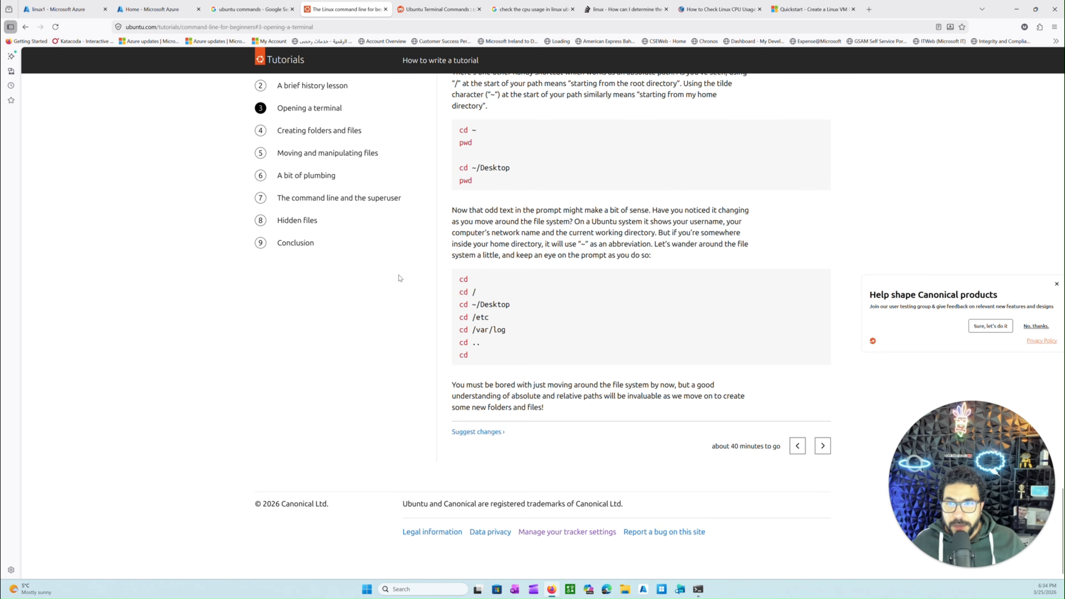
pyautogui.scroll(7, 301, 168)
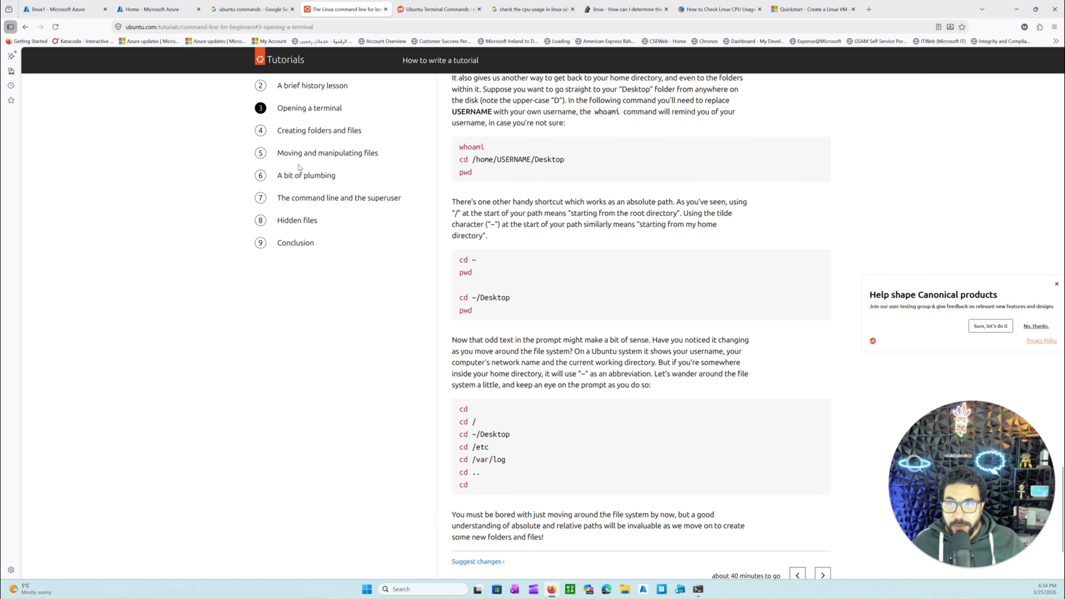
pyautogui.click(300, 130)
pyautogui.scroll(-3, 324, 272)
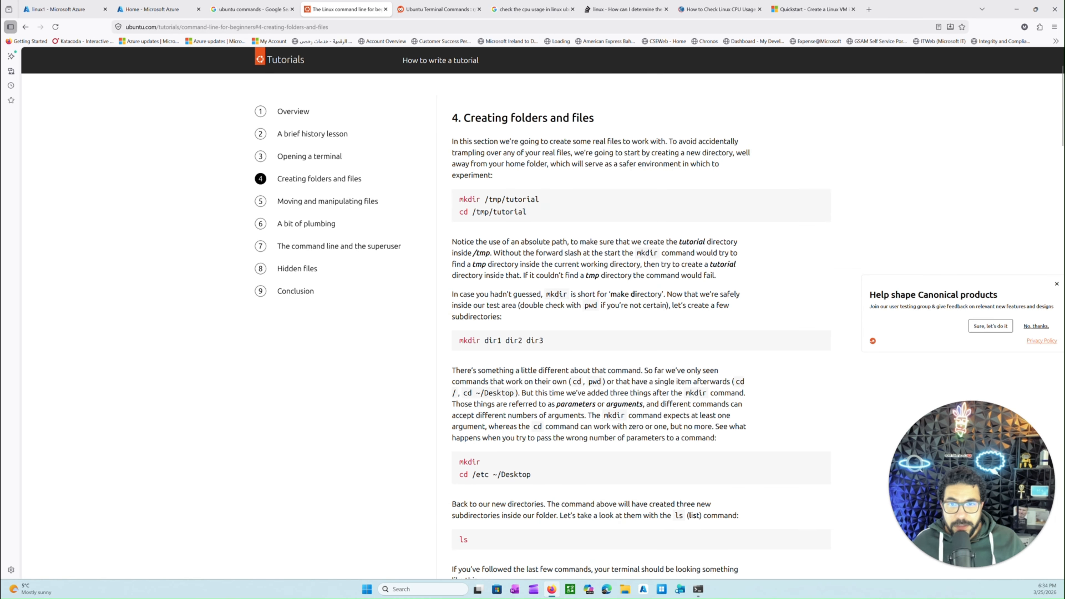
pyautogui.moveTo(460, 155); pyautogui.dragTo(545, 156)
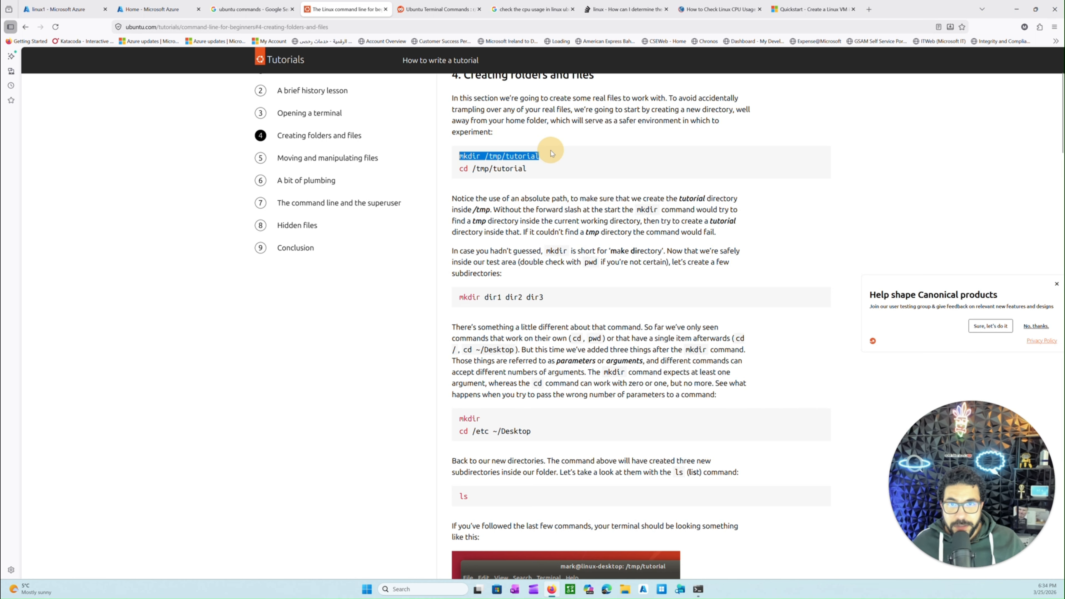
pyautogui.scroll(2, 525, 248)
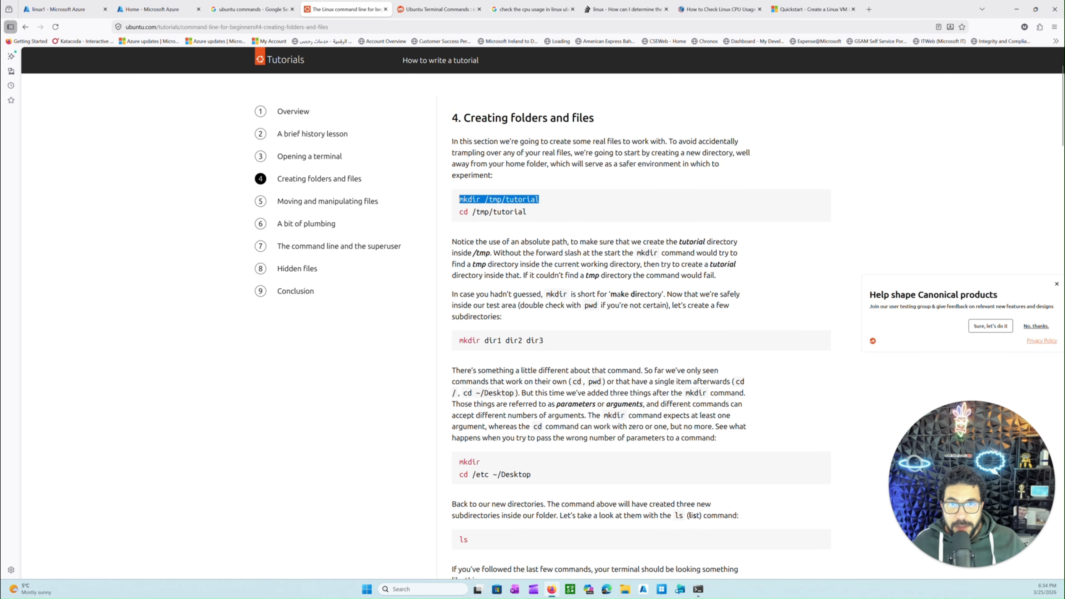
pyautogui.scroll(-2, 534, 252)
pyautogui.scroll(-15, 570, 403)
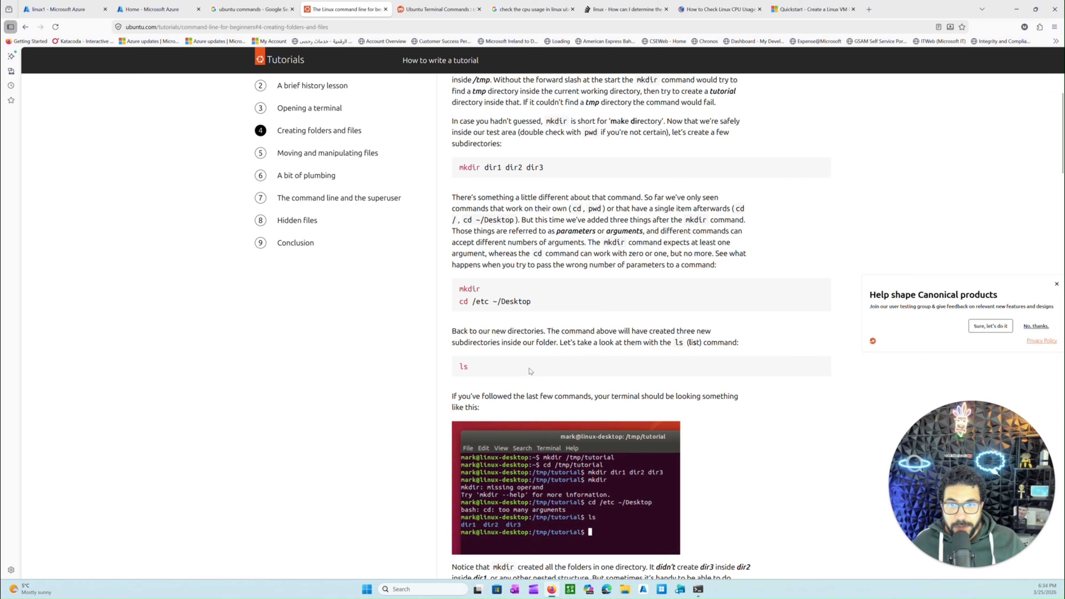
# Copy cat /proc/loadavg from the Stack Overflow question on CPU utilization and run it in the linux1 terminal
pyautogui.click(440, 10)
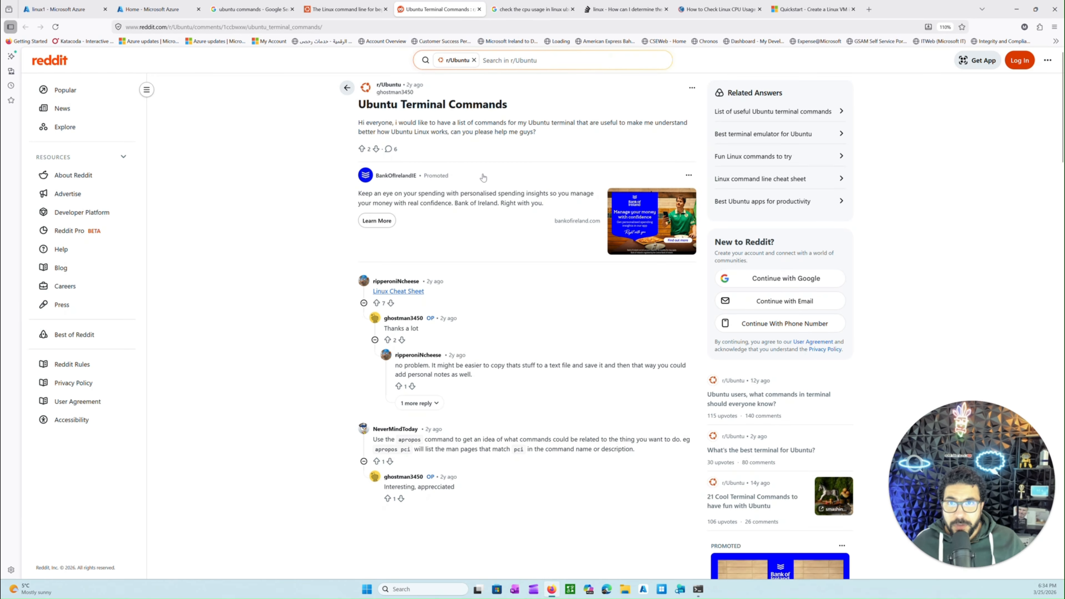
pyautogui.click(625, 8)
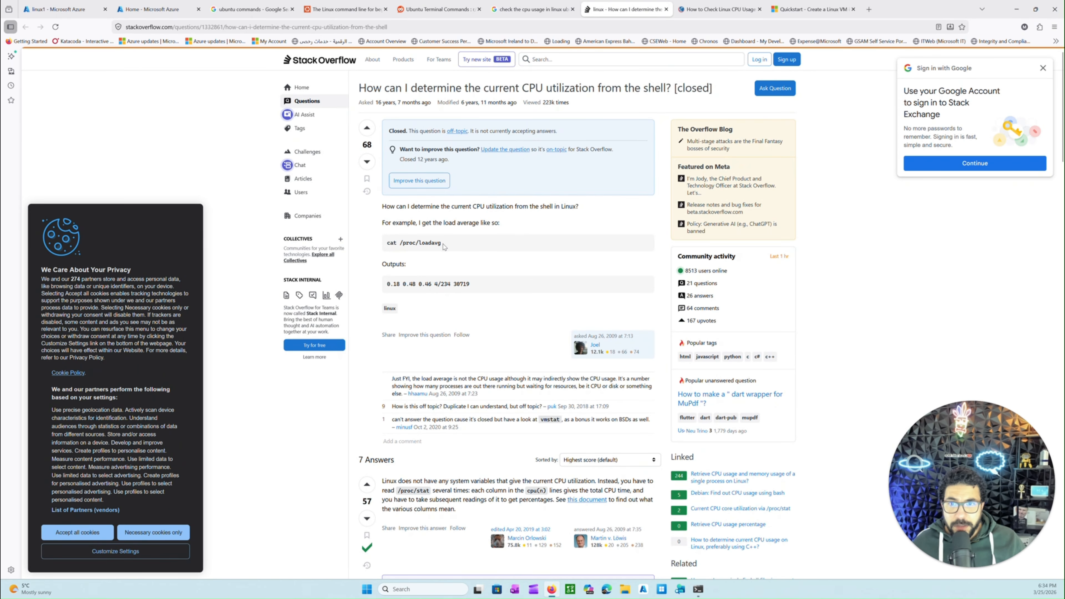
pyautogui.moveTo(443, 244); pyautogui.dragTo(378, 242)
pyautogui.tripleClick(411, 243)
pyautogui.hotkey('ctrl', 'c')
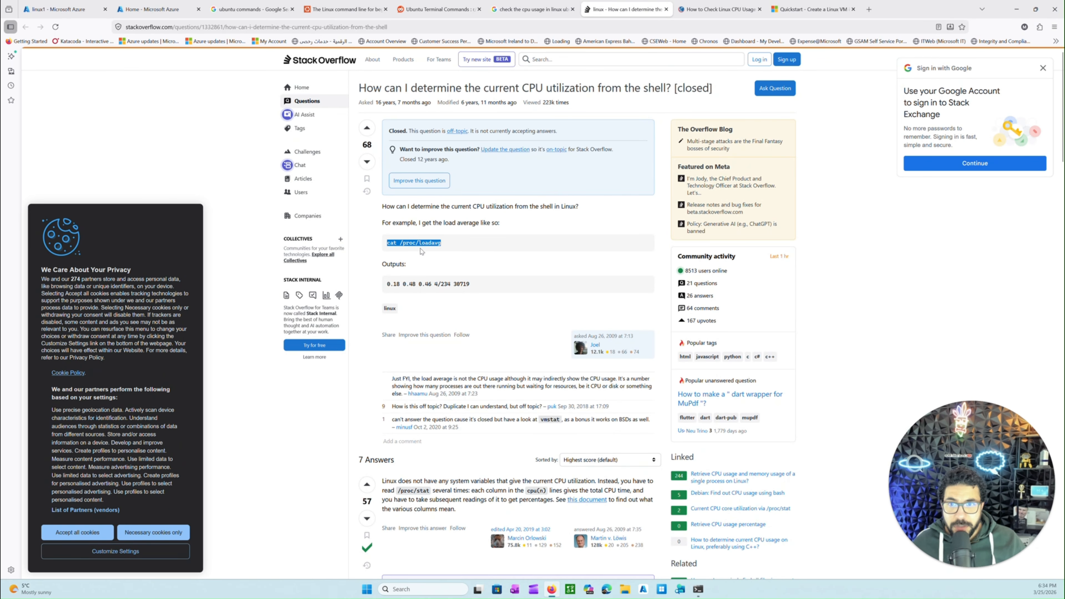
pyautogui.hotkey('alt', 'Tab')
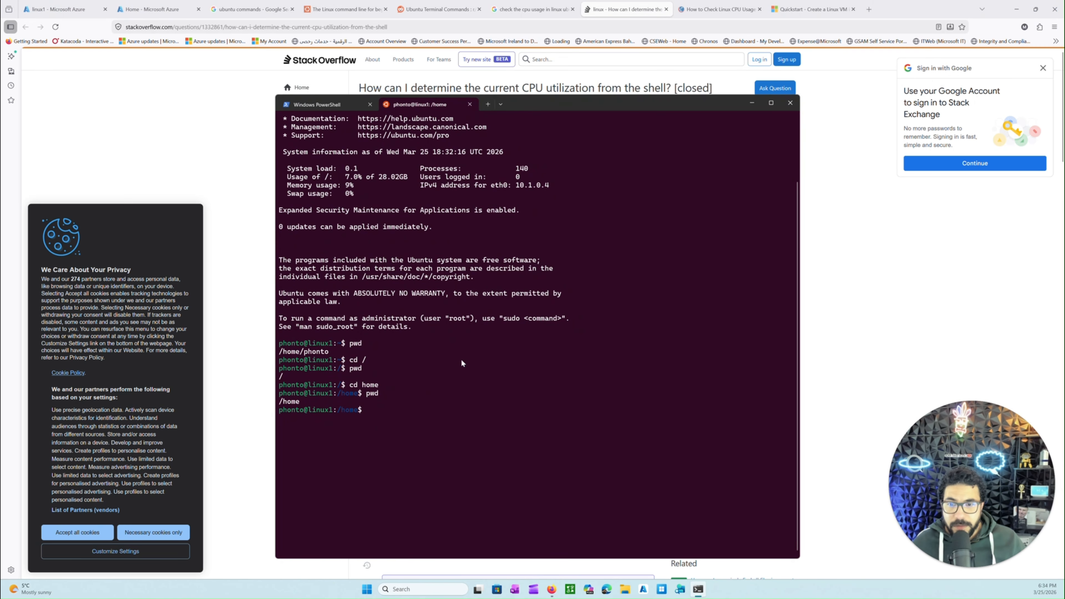
pyautogui.hotkey('ctrl', 'v')
pyautogui.press('Return')
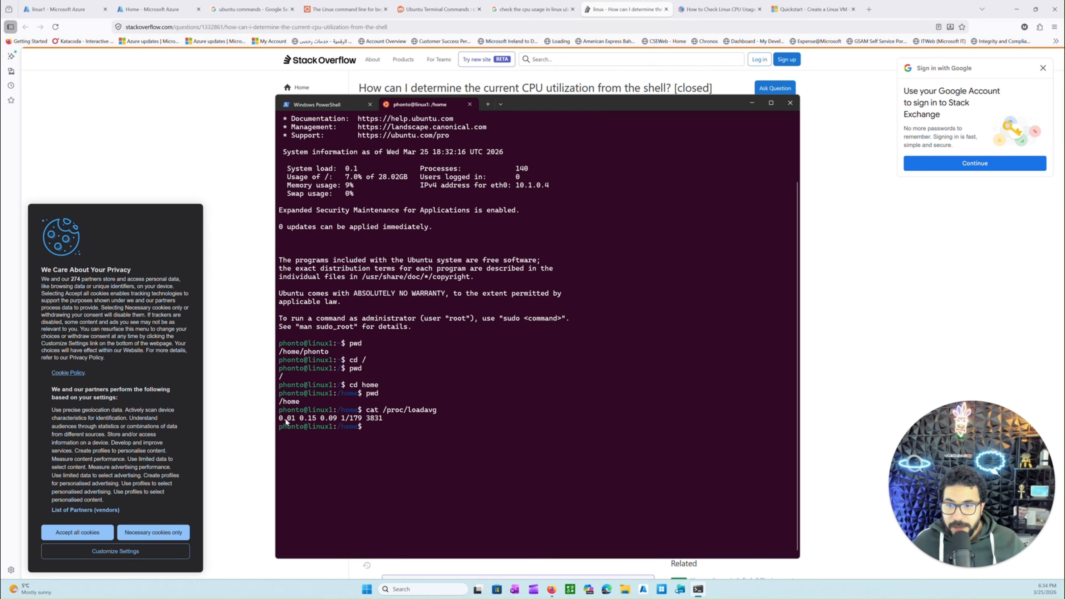
# Copy top -b -n 1 |grep ^Cpu from the Stack Overflow answer about top and ps, and run it in the linux1 terminal
pyautogui.click(233, 342)
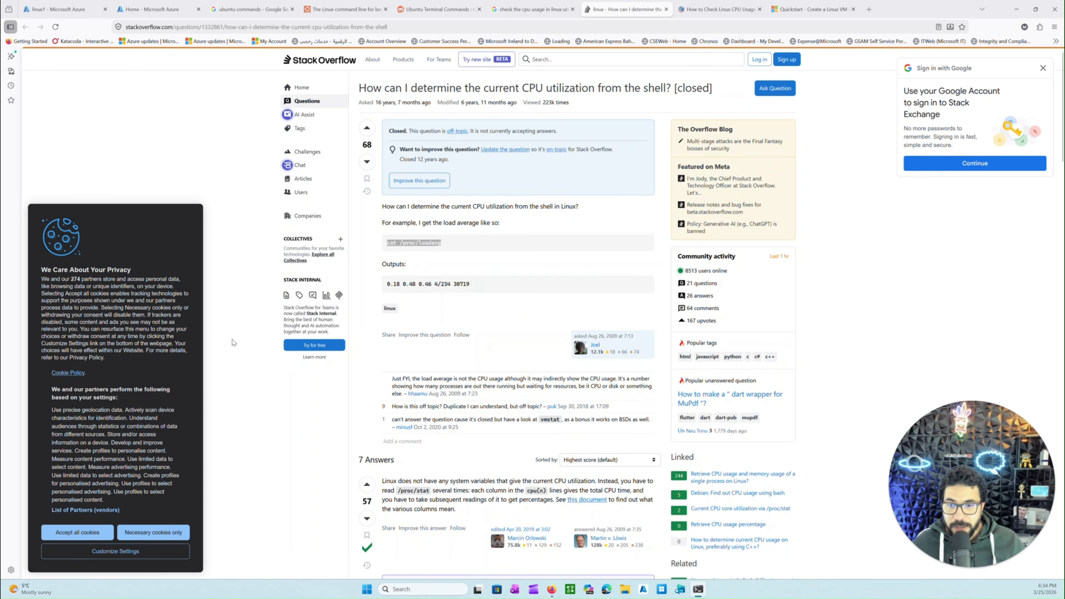
pyautogui.click(543, 328)
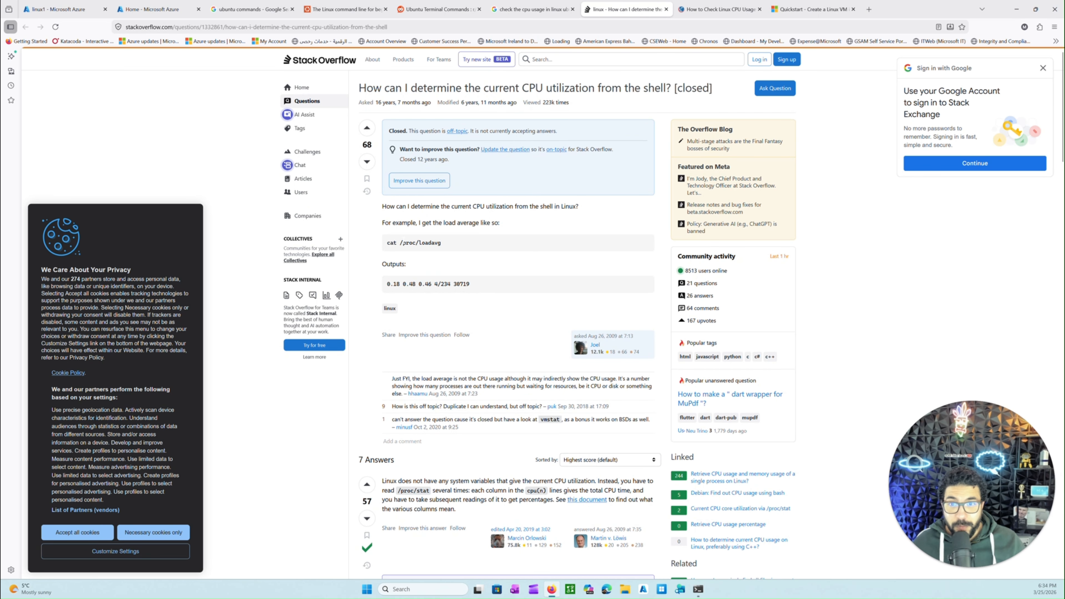
pyautogui.scroll(-10, 427, 253)
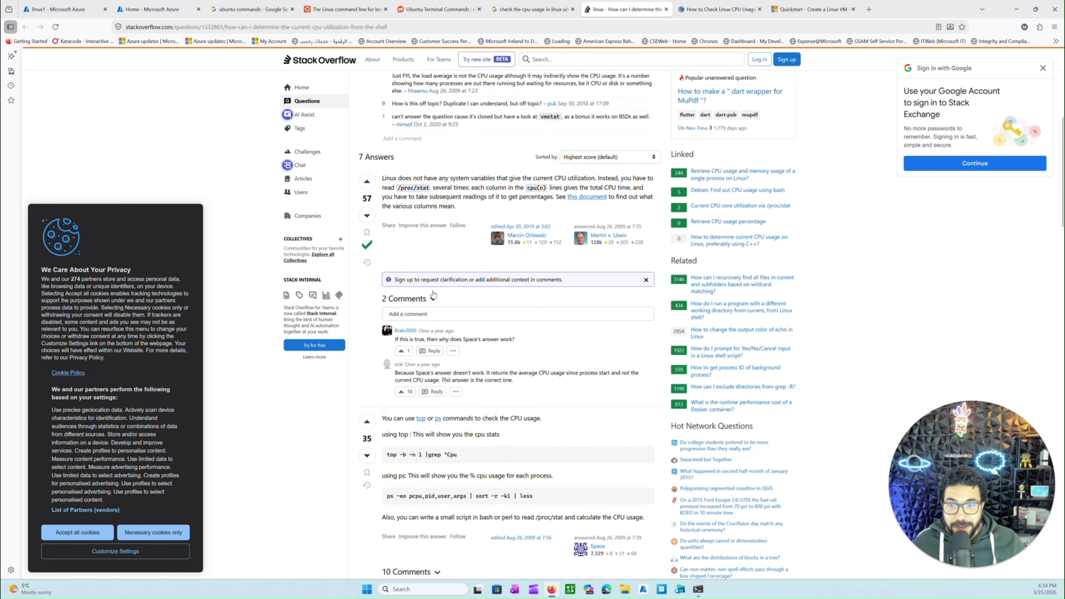
pyautogui.tripleClick(451, 282)
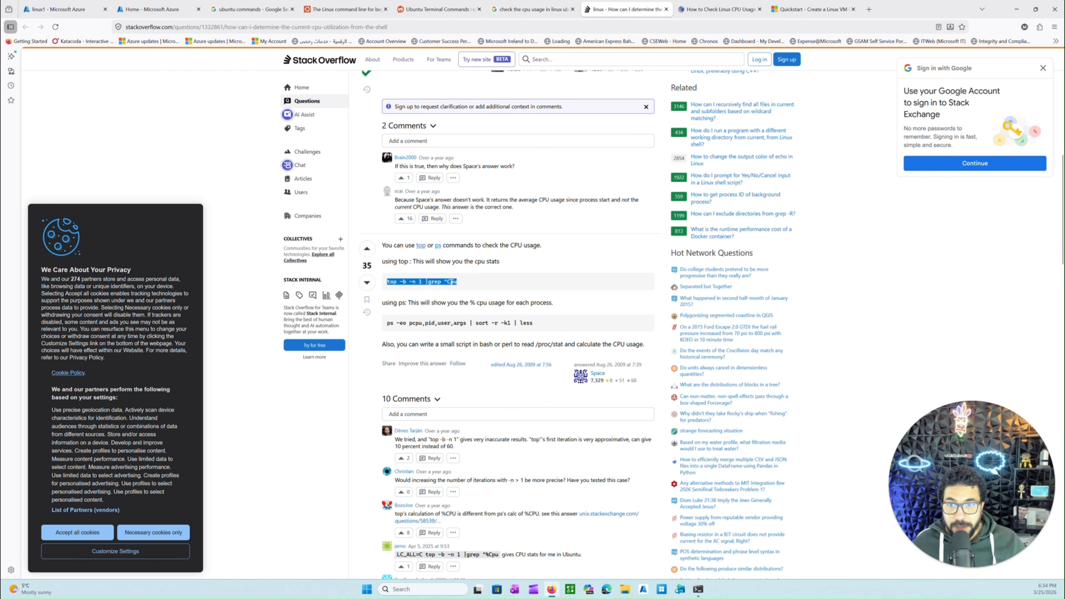
pyautogui.hotkey('alt', 'Tab')
pyautogui.rightClick(566, 354)
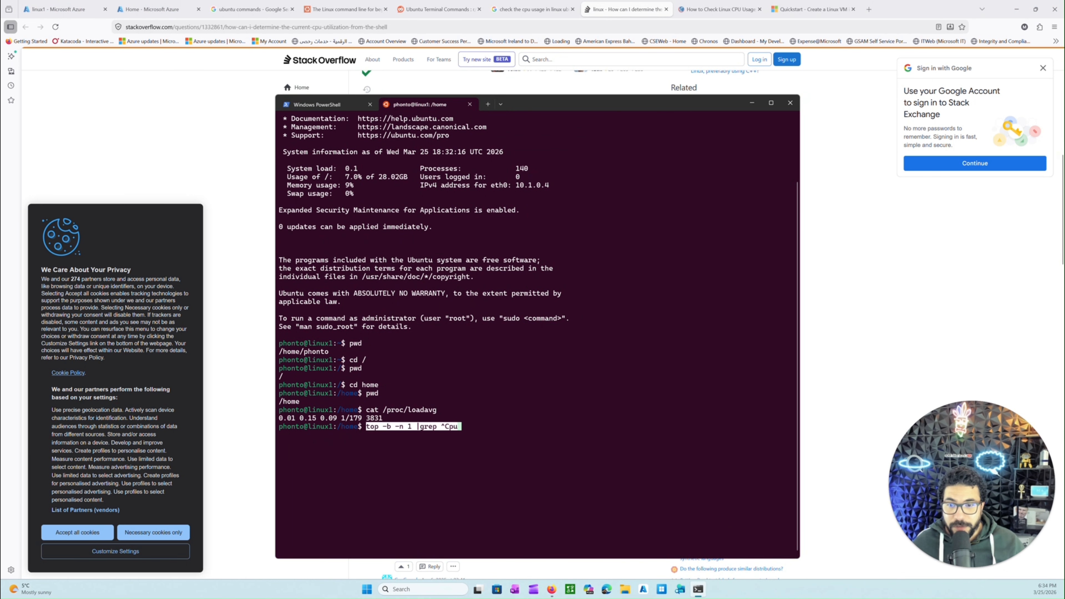
pyautogui.press('Return')
# Copy the top command from the phoenixNAP article on checking Linux CPU usage, run it in the linux1 terminal and look through the process list
pyautogui.hotkey('alt', 'Tab')
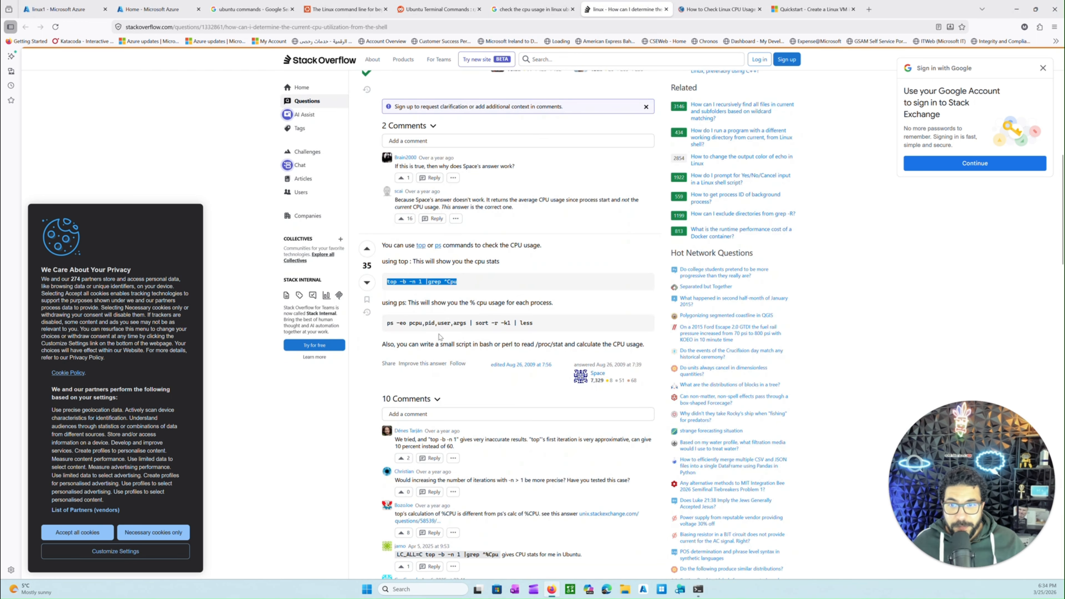
pyautogui.scroll(-3, 453, 336)
pyautogui.scroll(3, 454, 337)
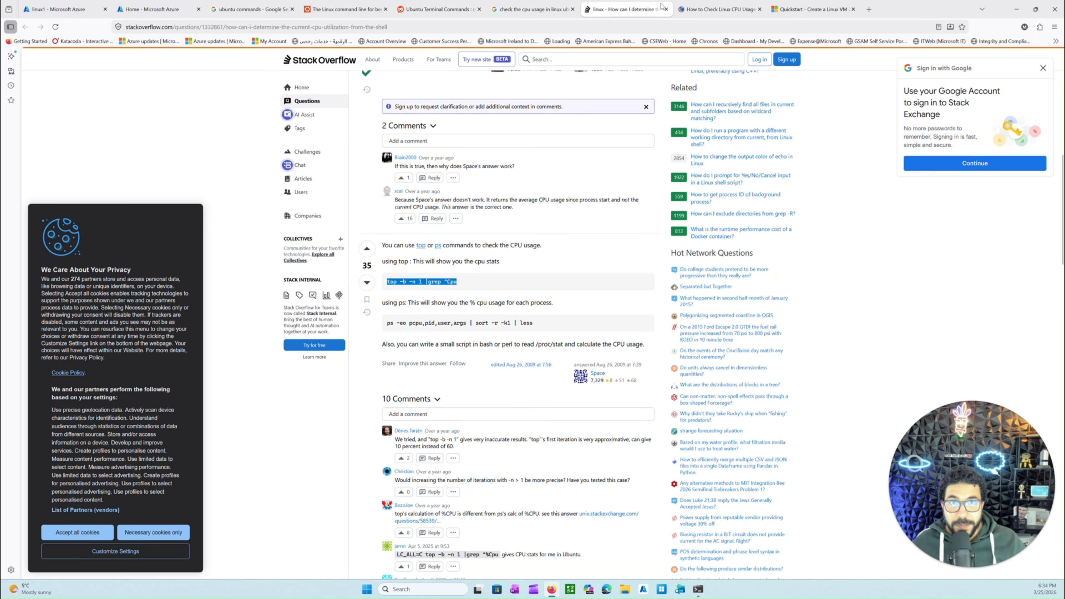
pyautogui.click(696, 9)
pyautogui.scroll(-5, 319, 306)
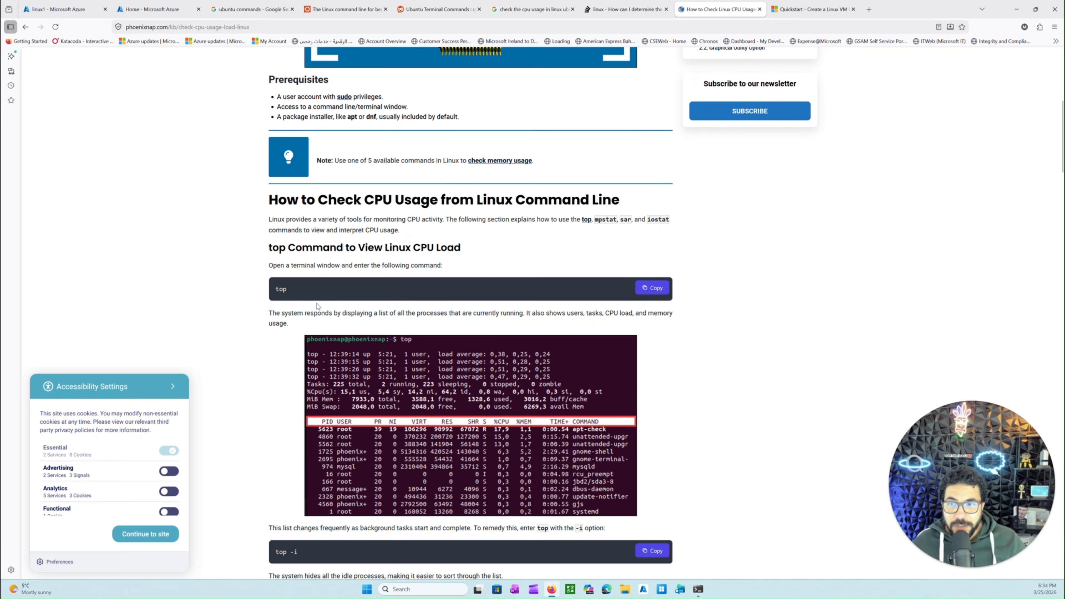
pyautogui.doubleClick(293, 289)
pyautogui.hotkey('ctrl', 'c')
pyautogui.hotkey('alt', 'Tab')
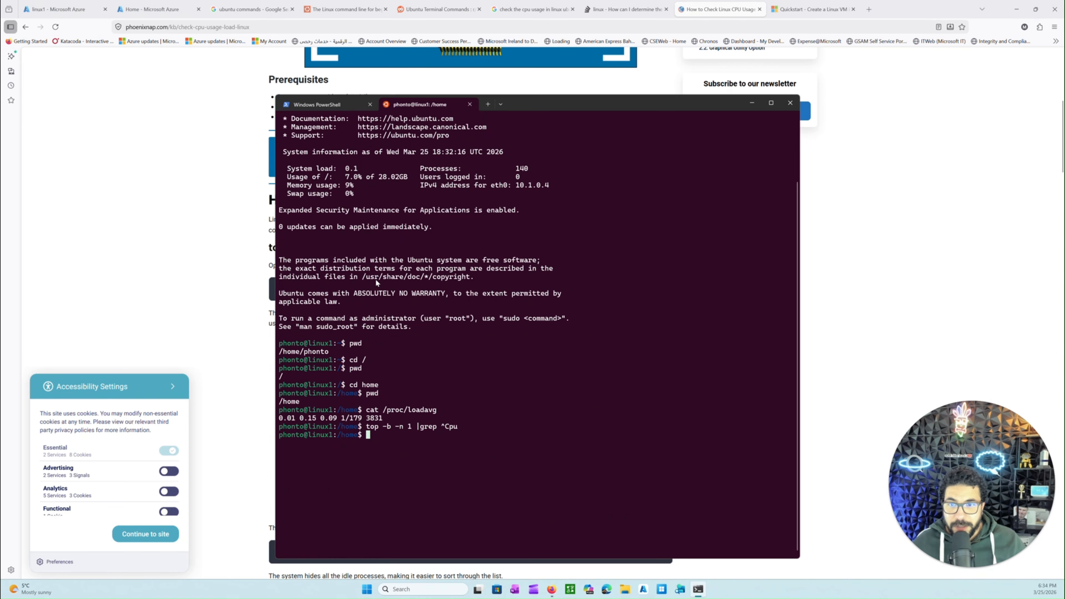
pyautogui.hotkey('ctrl', 'v')
pyautogui.press('Return')
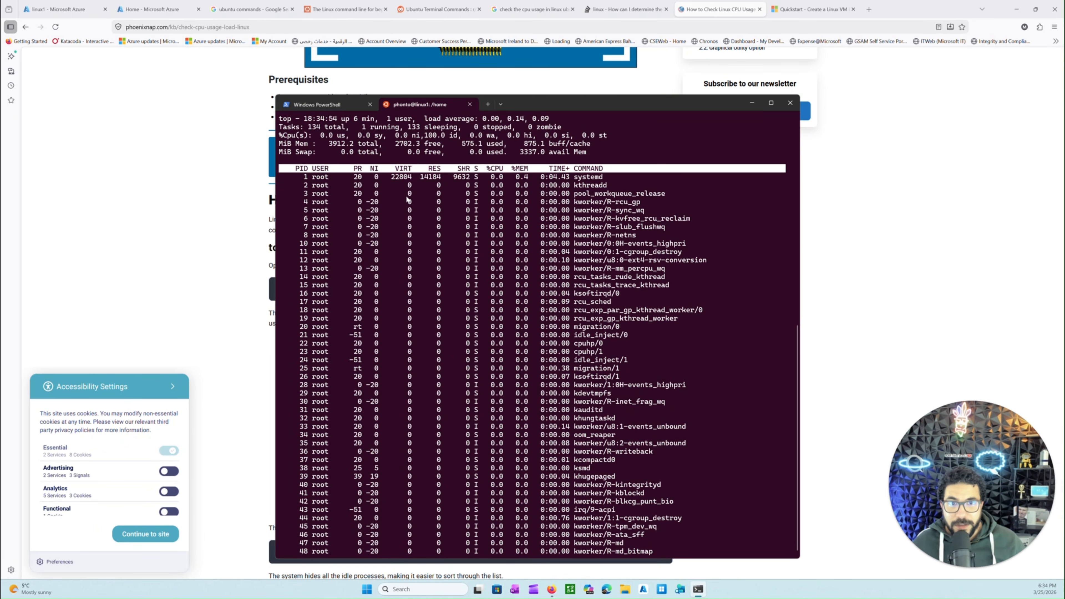
pyautogui.scroll(-8, 406, 199)
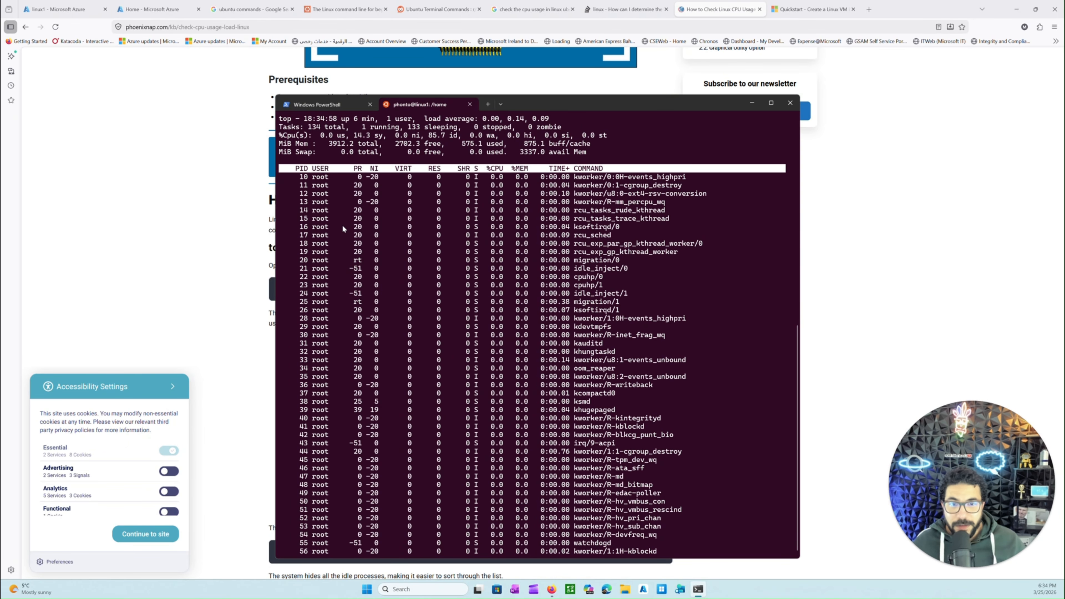
pyautogui.scroll(10, 502, 307)
# Copy top -i from the phoenixNAP article, quit the running top in the linux1 terminal and run the copied command
pyautogui.click(243, 256)
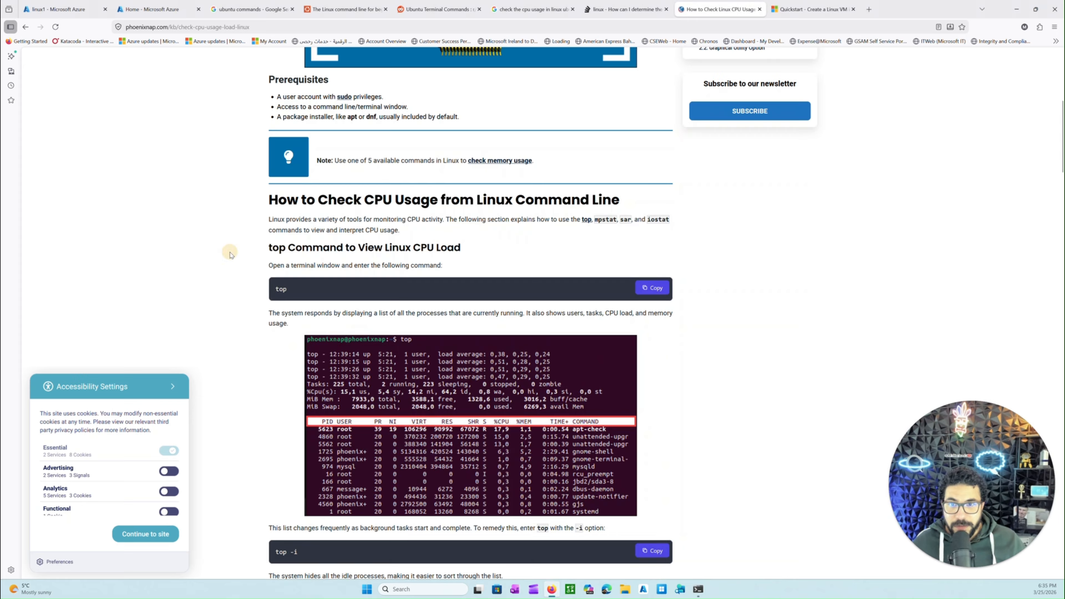
pyautogui.scroll(-5, 355, 334)
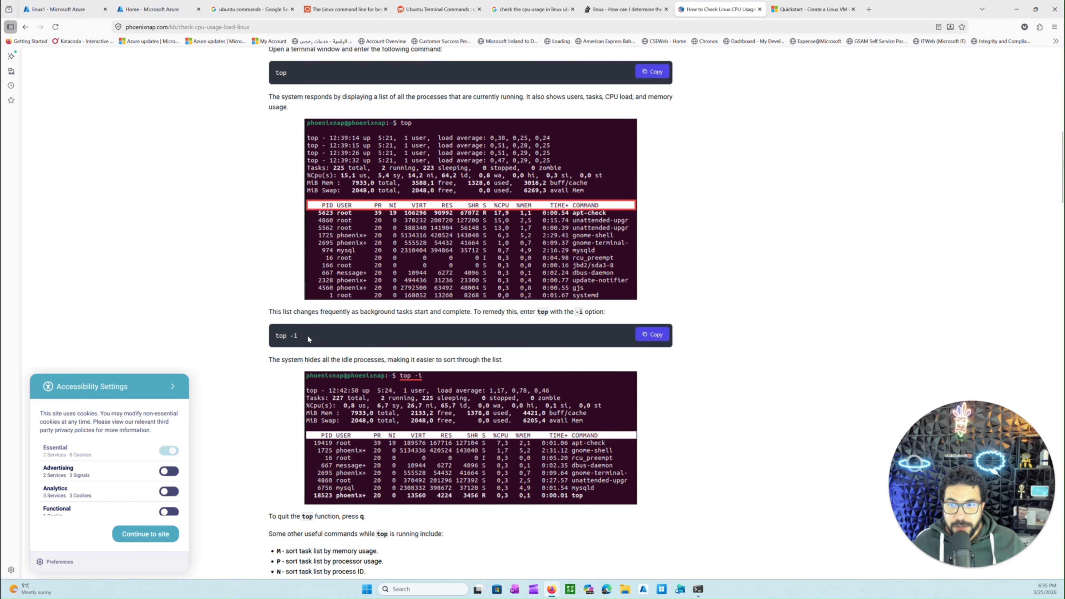
pyautogui.moveTo(274, 336); pyautogui.dragTo(314, 316)
pyautogui.hotkey('ctrl', 'c')
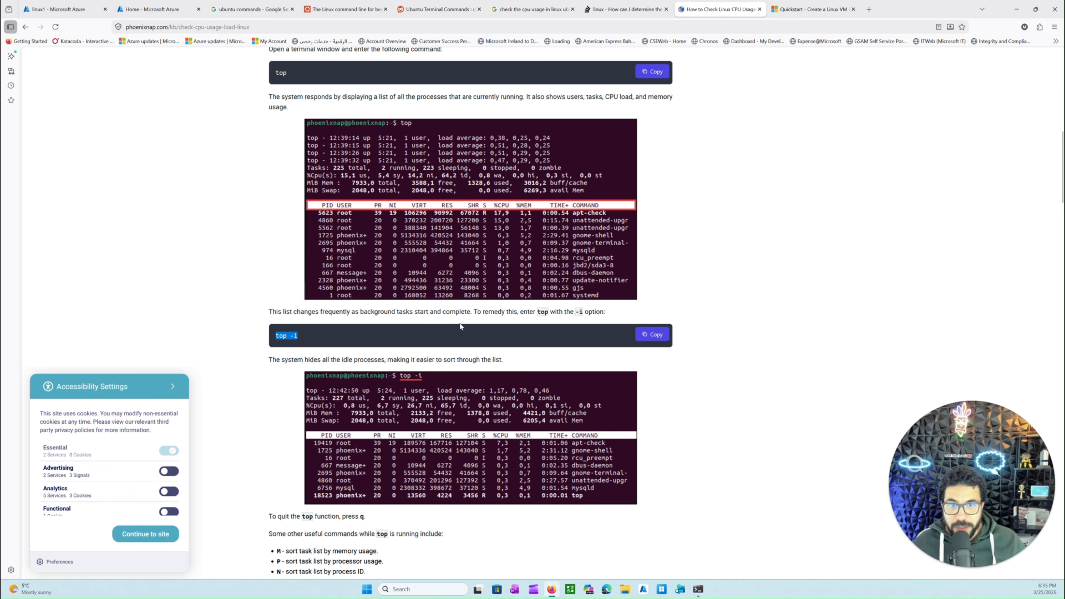
pyautogui.hotkey('alt', 'Tab')
pyautogui.scroll(-9, 543, 365)
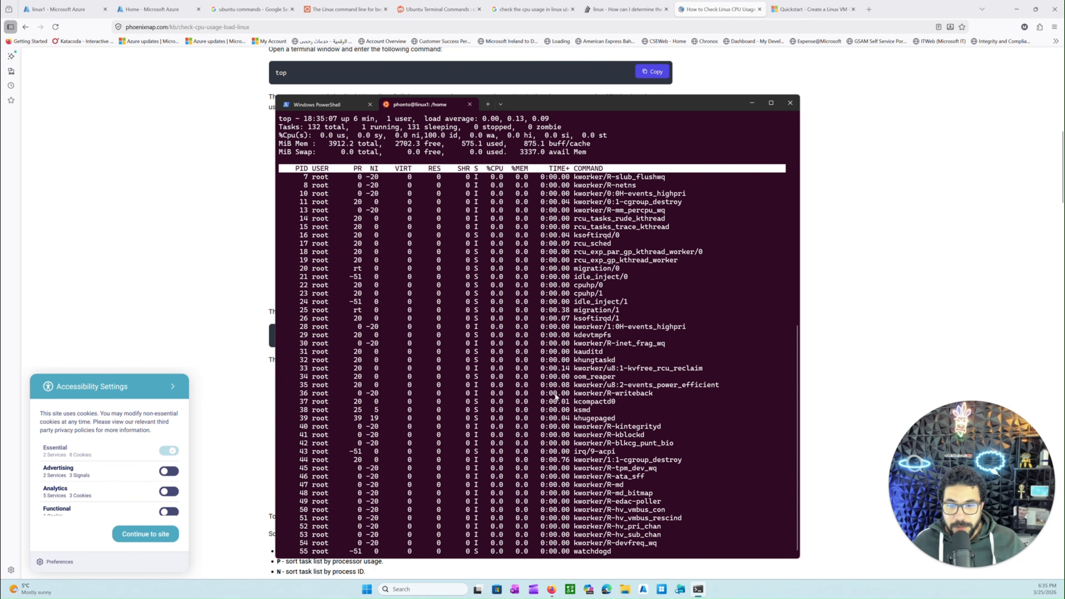
pyautogui.scroll(-1, 556, 396)
pyautogui.hotkey('ctrl', 'v')
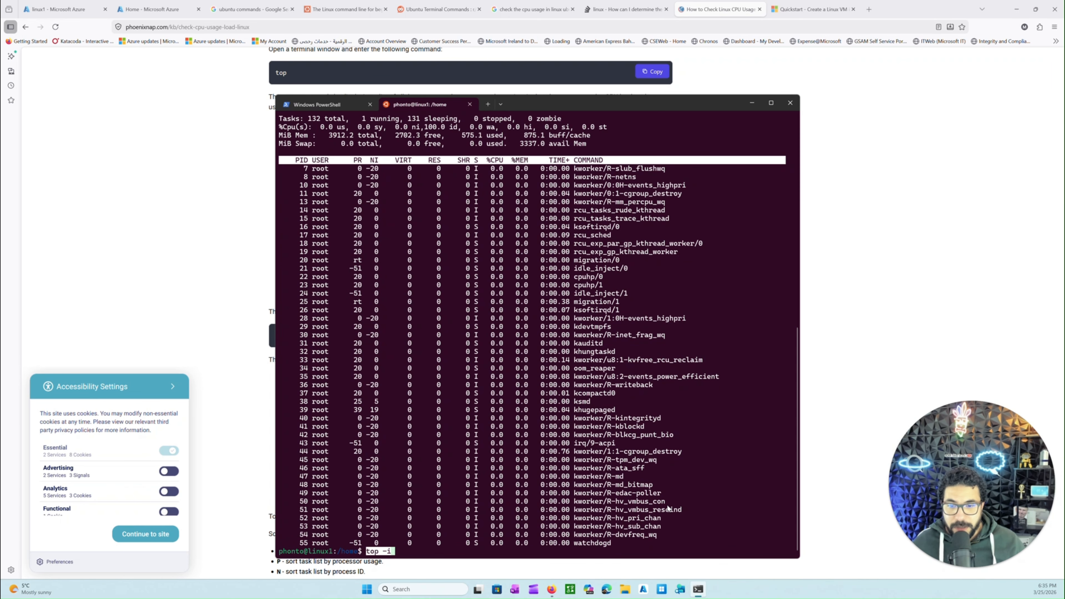
pyautogui.press('Return')
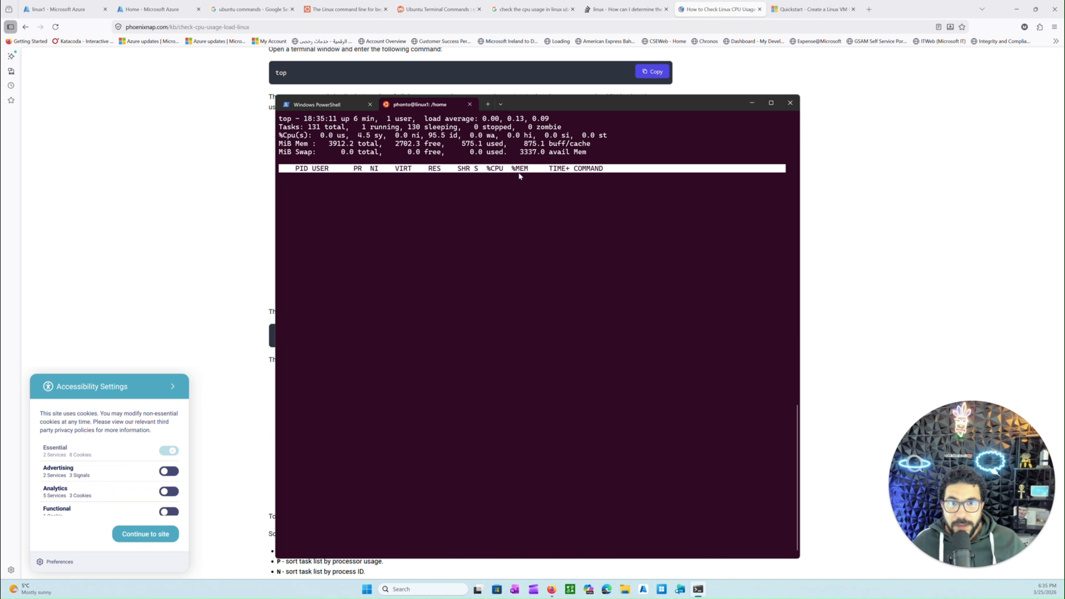
# Examine the CPU usage summary line and the active processes in the top -i output
pyautogui.scroll(5, 482, 204)
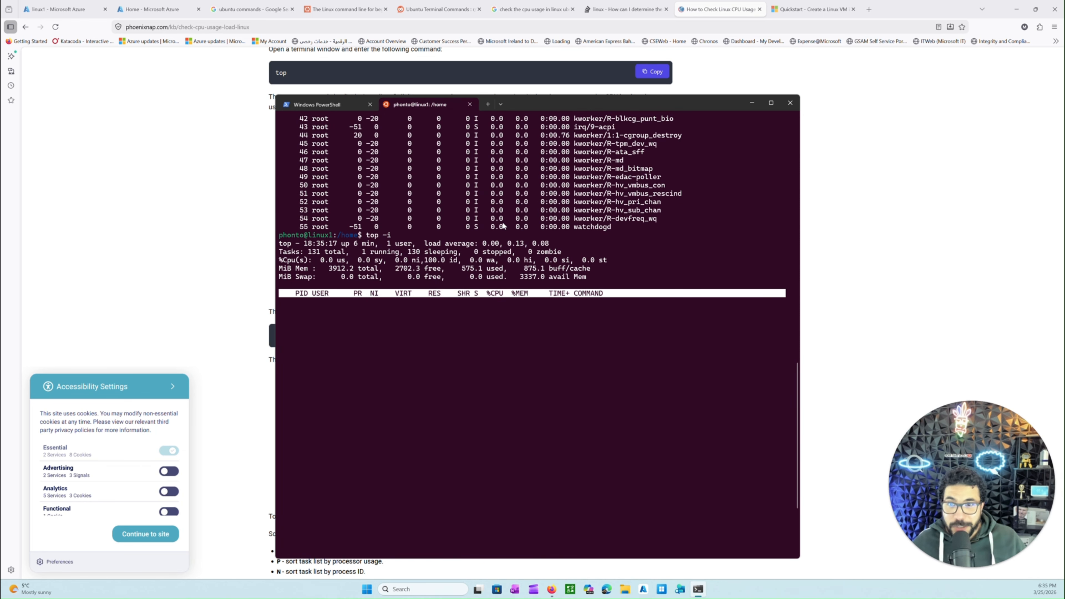
pyautogui.scroll(-1, 370, 274)
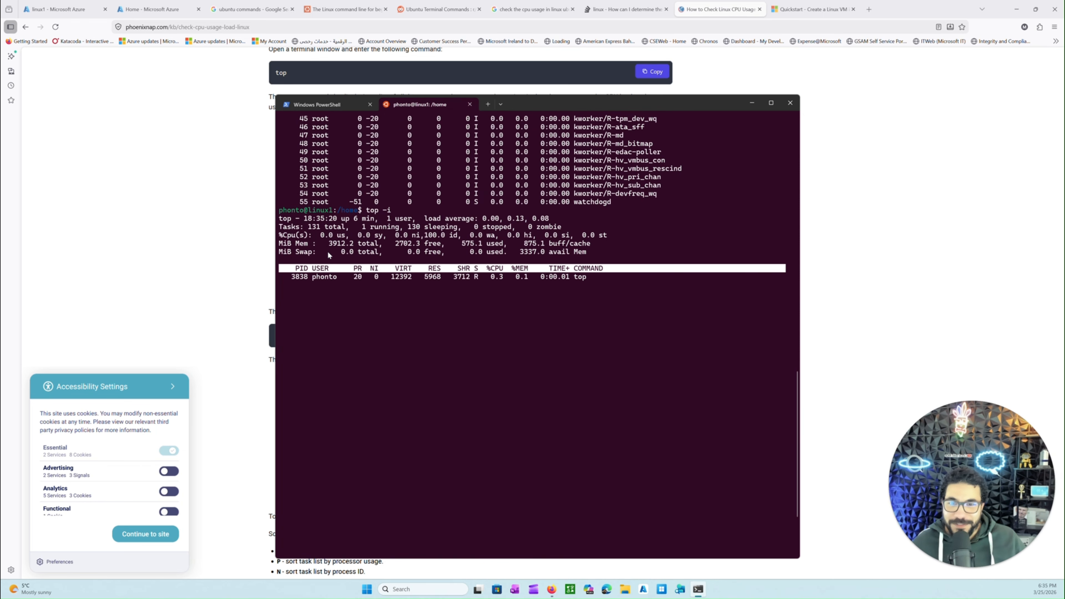
pyautogui.moveTo(282, 235); pyautogui.dragTo(495, 237)
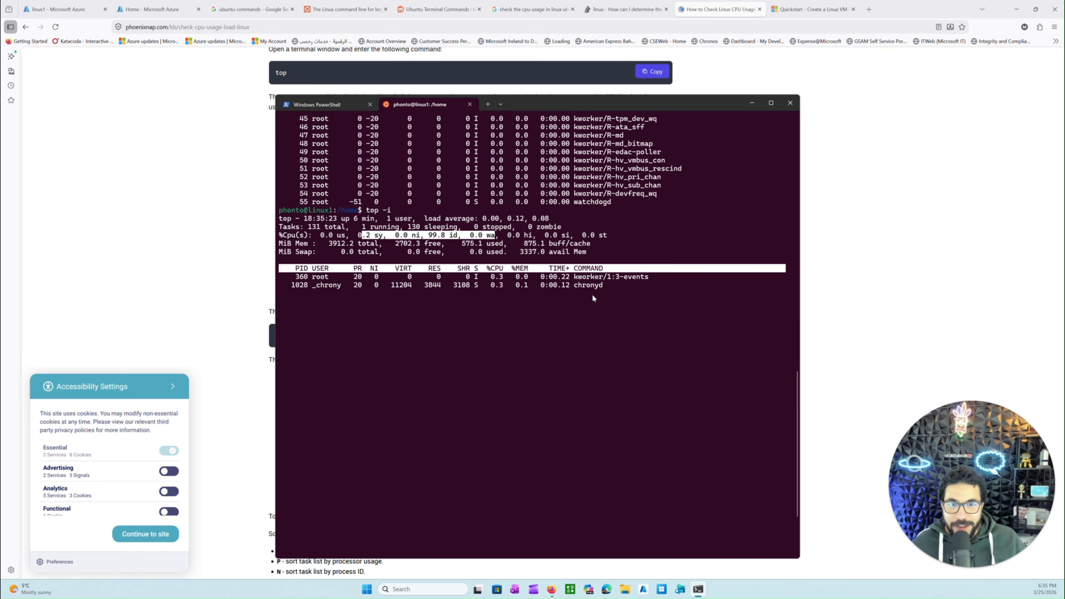
pyautogui.click(443, 311)
pyautogui.click(525, 239)
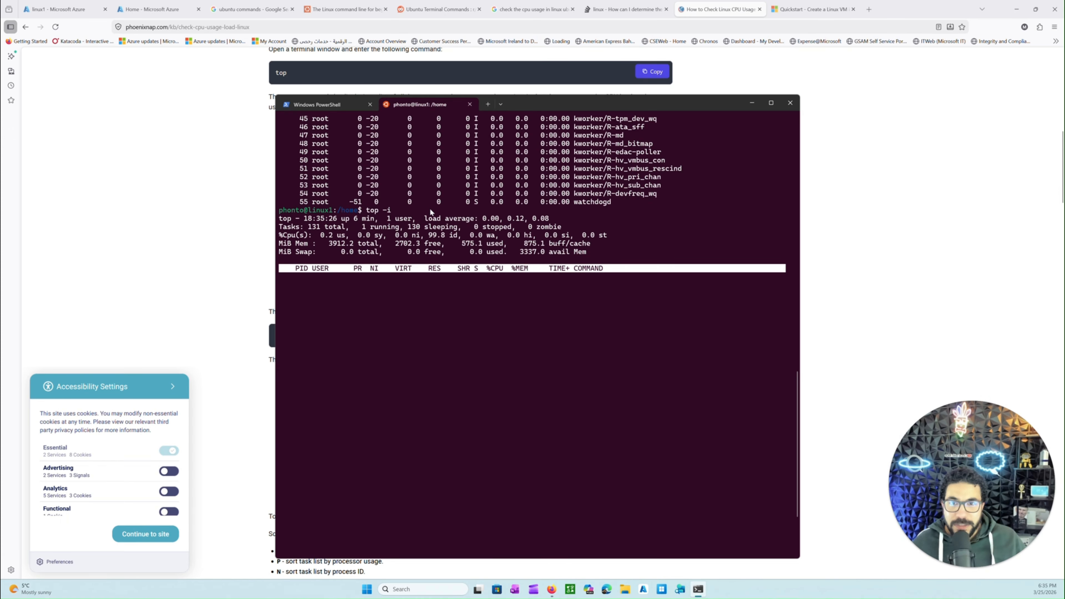
# Quit top and close the terminal window with all its tabs
pyautogui.press('q')
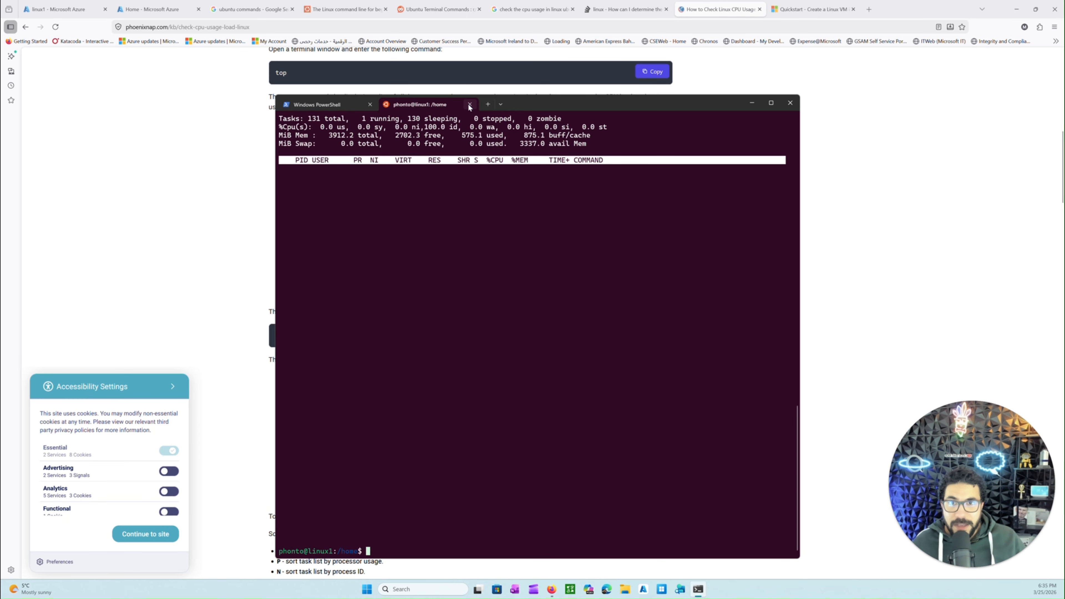
pyautogui.click(790, 103)
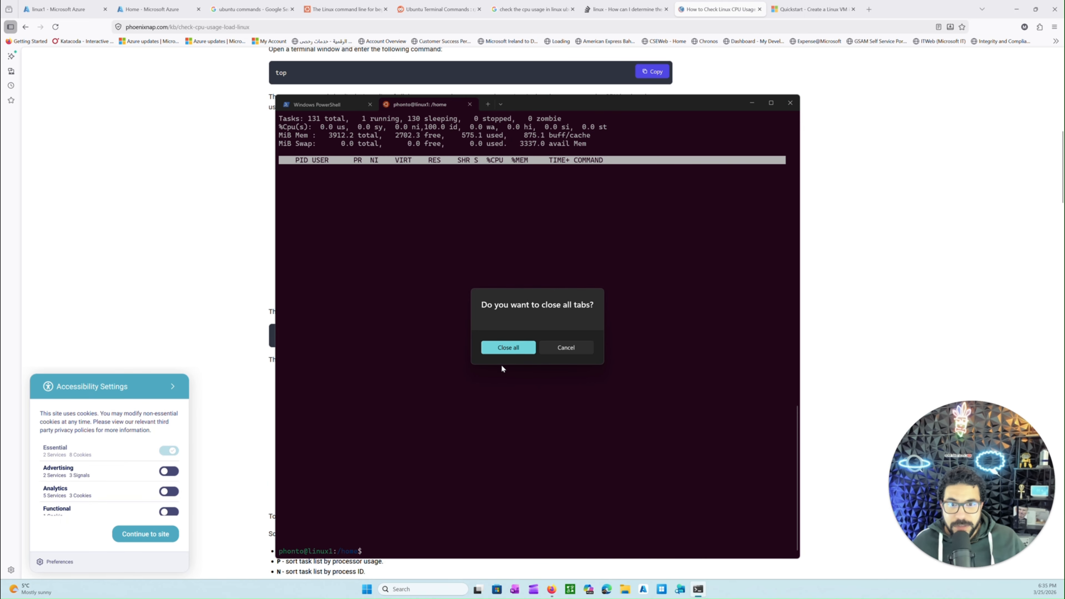
pyautogui.click(508, 347)
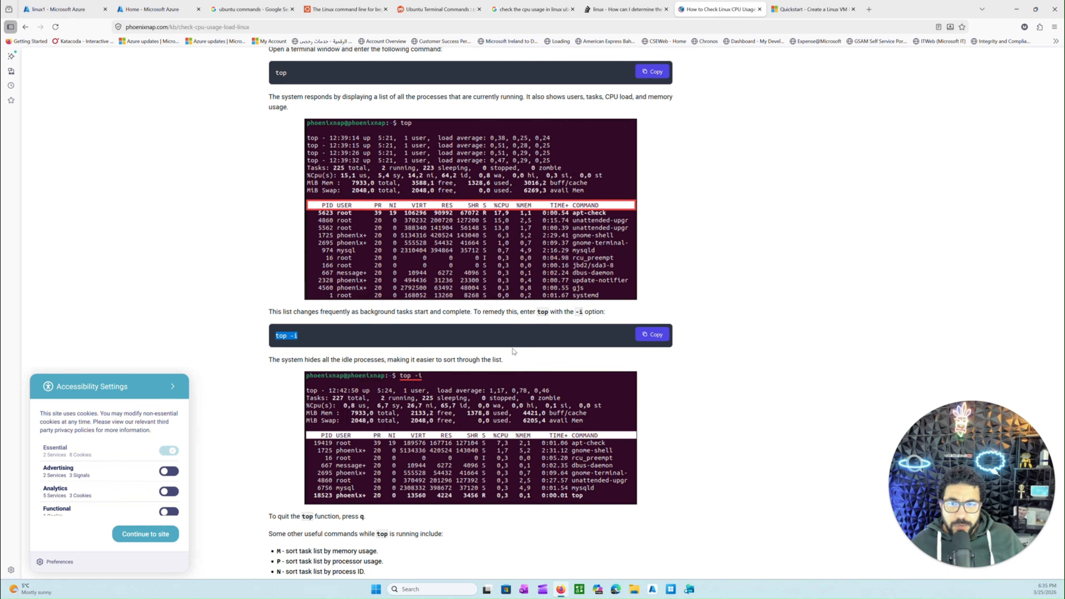
# Read the phoenixNAP article's remaining top options and its mpstat section, including sysstat installation and the -P switches
pyautogui.scroll(-5, 491, 415)
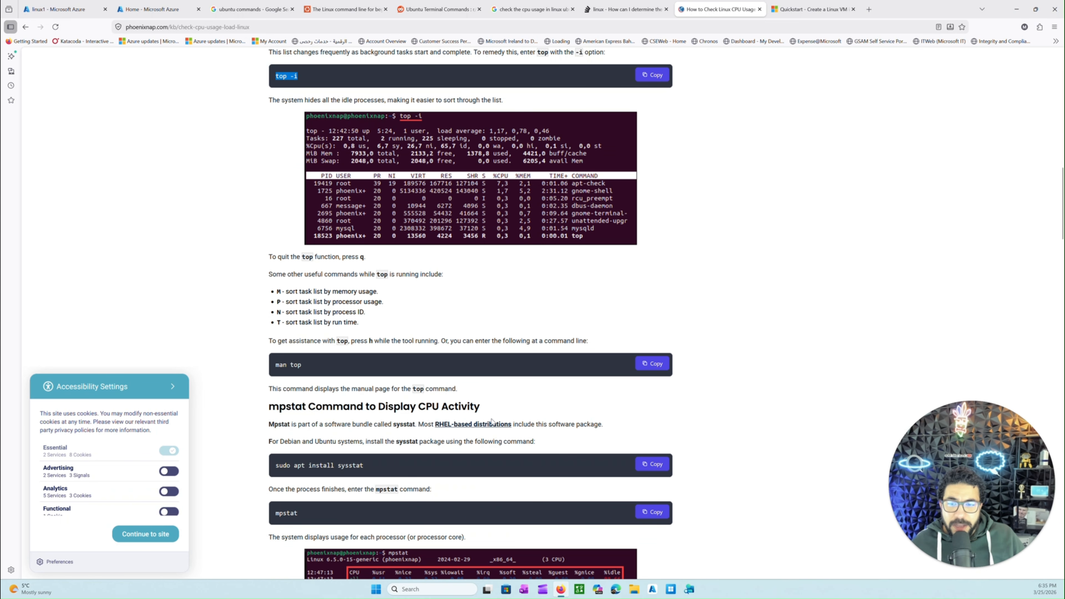
pyautogui.scroll(-5, 490, 417)
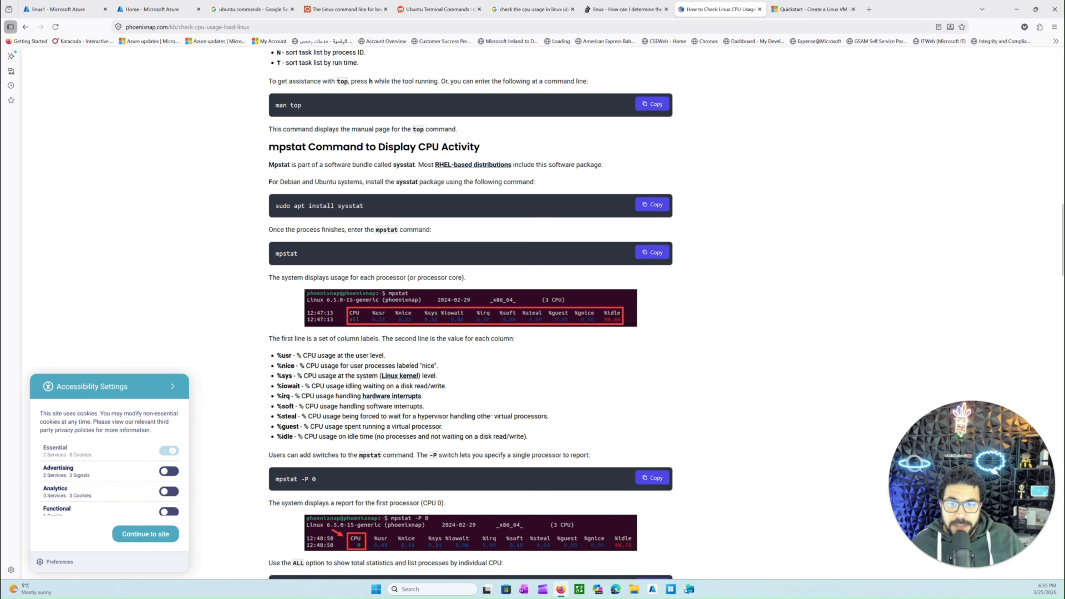
pyautogui.scroll(10, 478, 416)
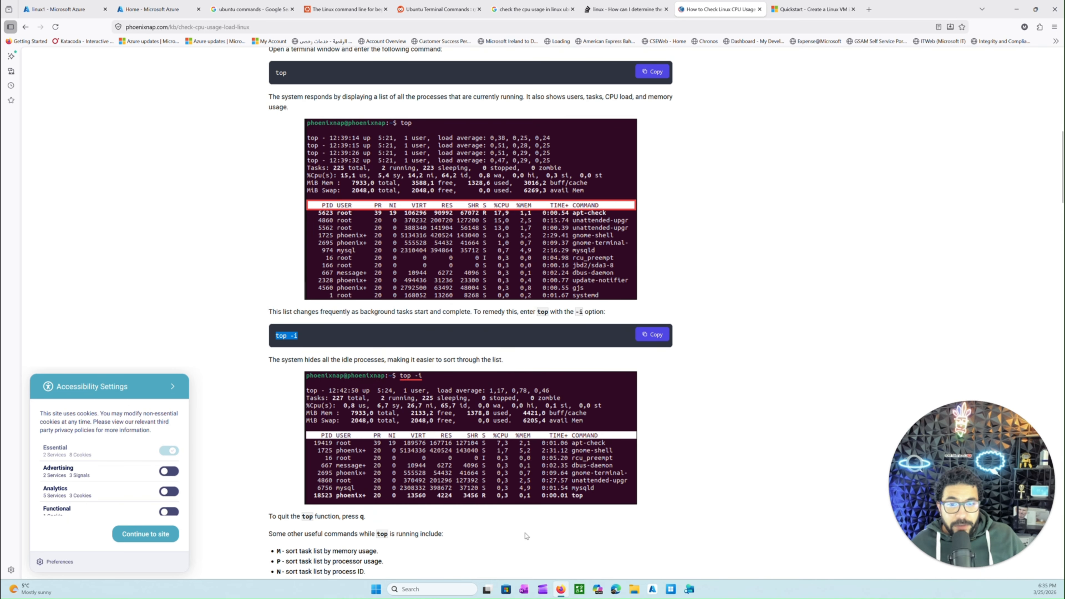
pyautogui.scroll(-4, 485, 537)
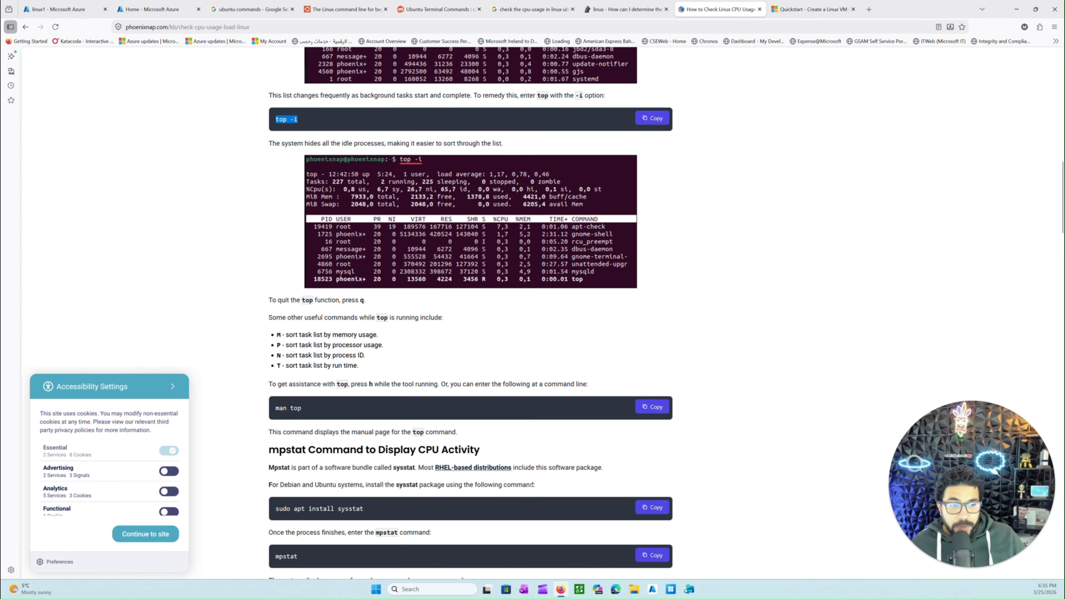
pyautogui.scroll(-1, 517, 492)
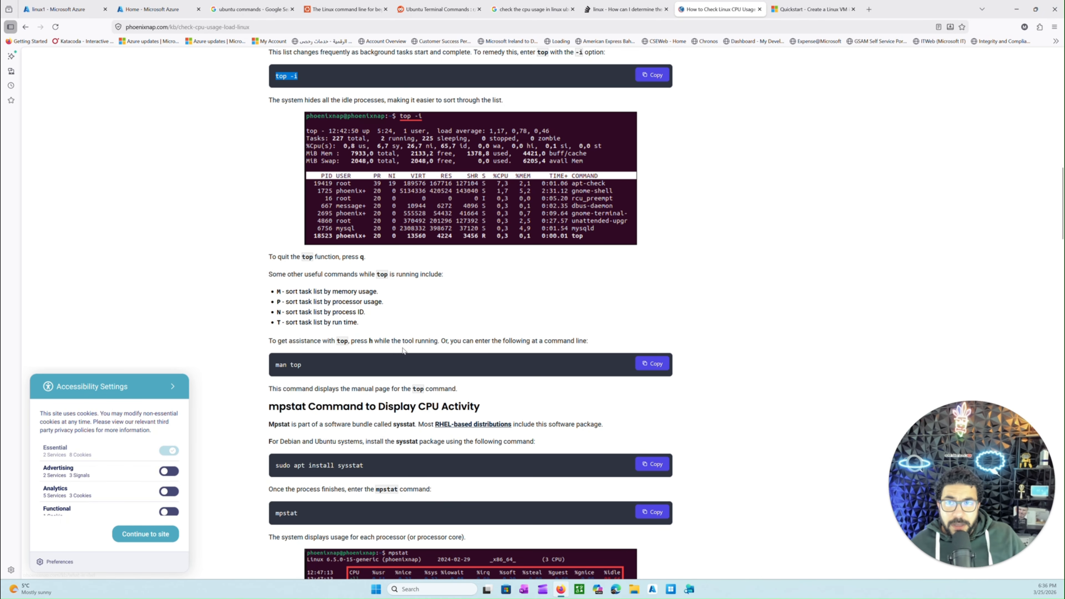
pyautogui.scroll(-10, 403, 351)
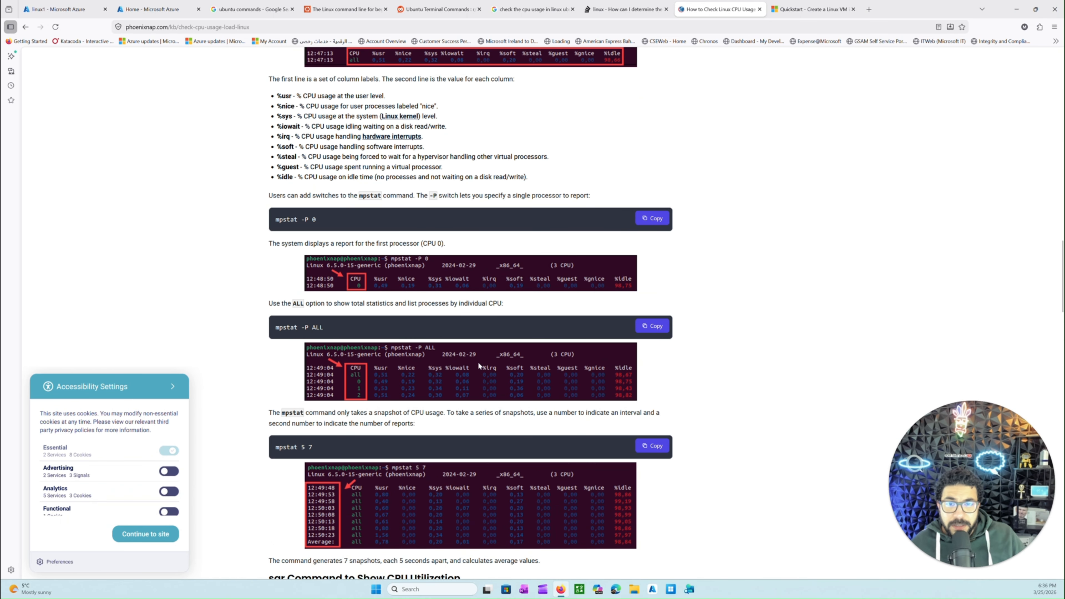